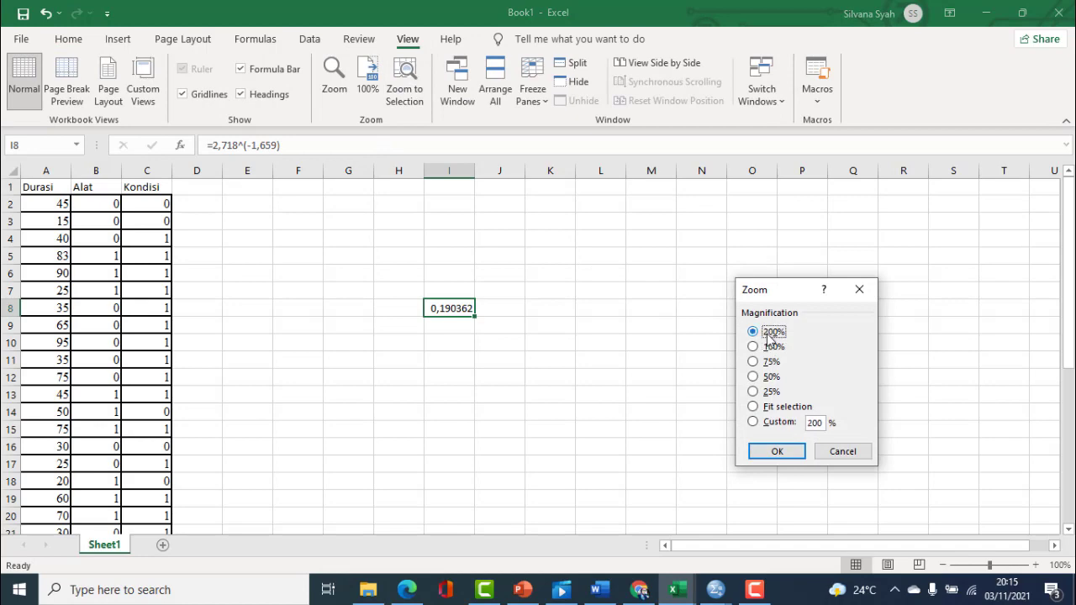
Step: Zoom the worksheet to 200% magnification
{"action": "left_click", "coordinate": [777, 451]}
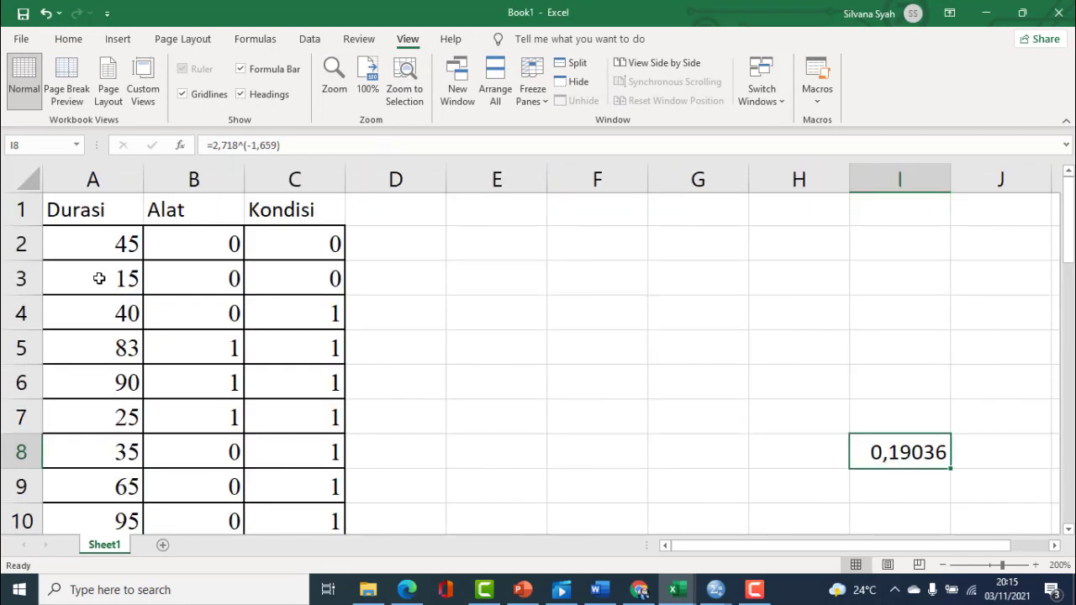
{"action": "scroll", "coordinate": [129, 233], "scroll_direction": "down", "scroll_amount": 5}
{"action": "scroll", "coordinate": [129, 235], "scroll_direction": "up", "scroll_amount": 5}
Step: Examine the Durasi, Alat and Kondisi headers and look through the Durasi values down to the last data row
{"action": "left_click", "coordinate": [120, 213]}
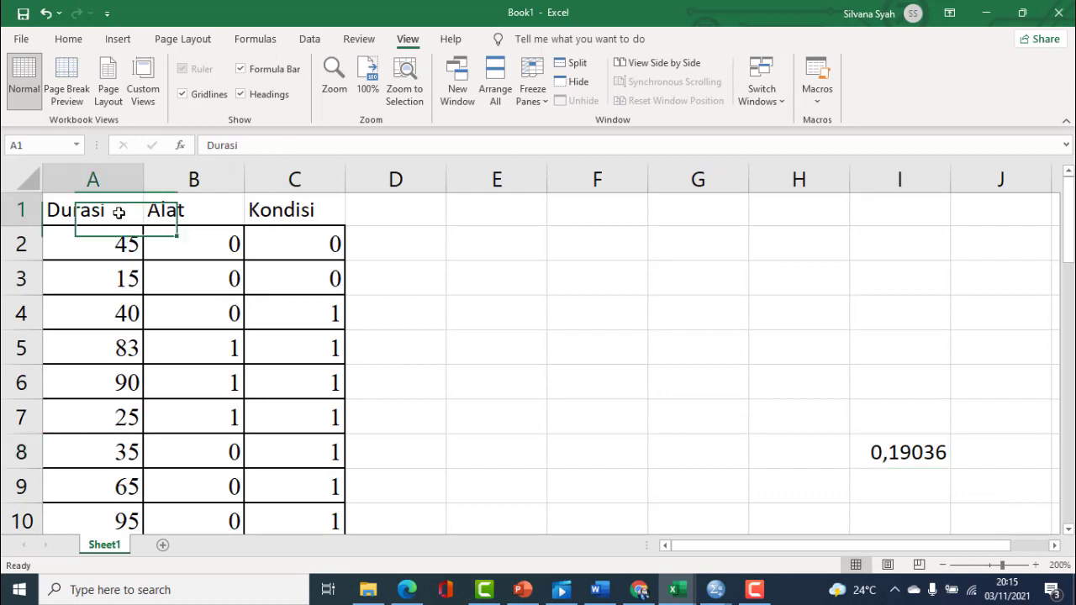
{"action": "left_click", "coordinate": [174, 211]}
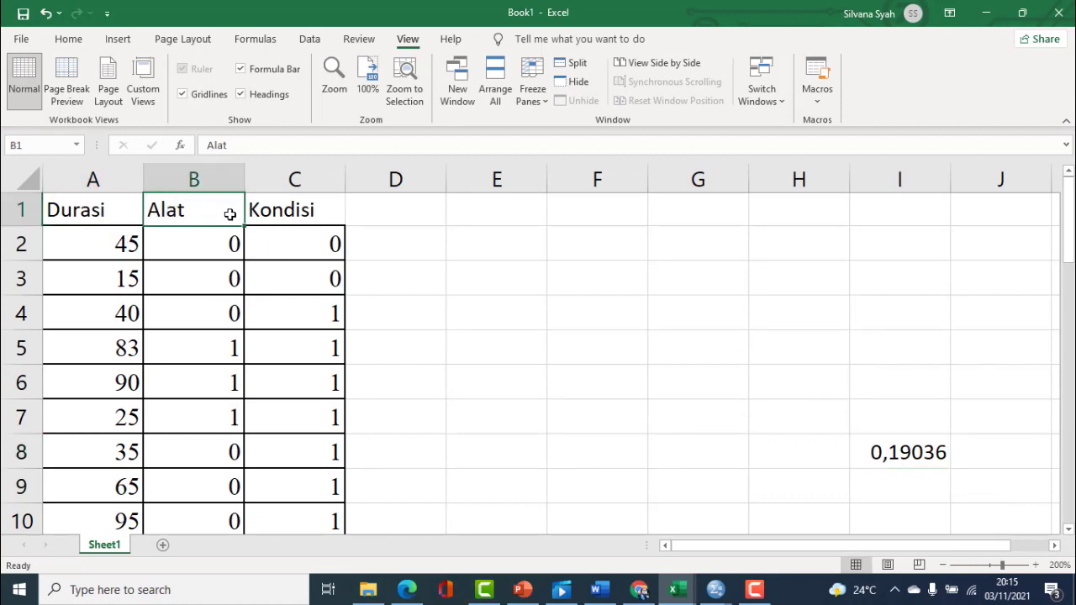
{"action": "left_click", "coordinate": [276, 214]}
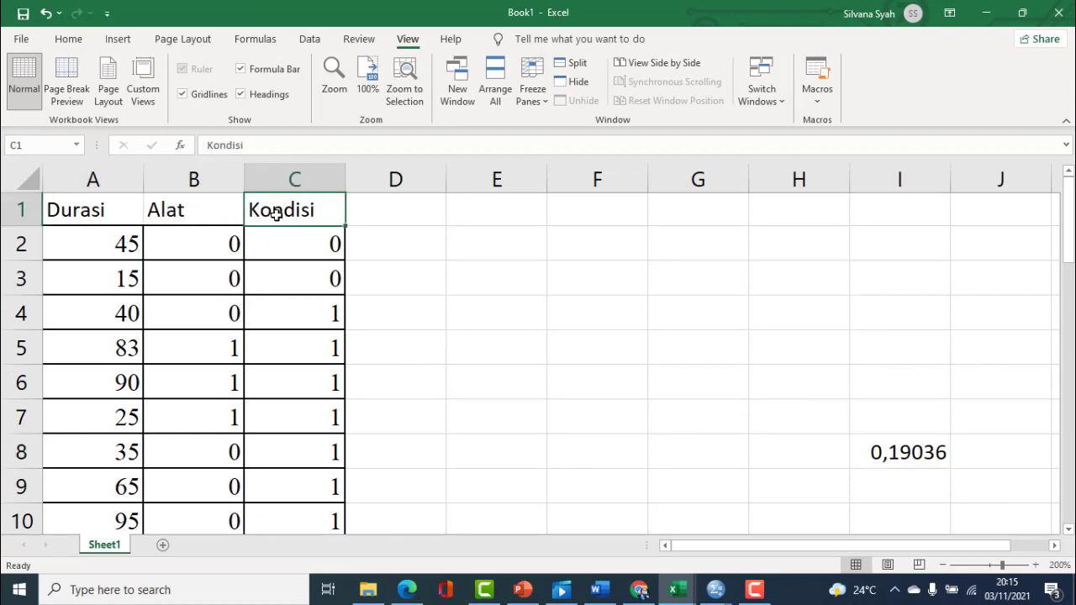
{"action": "left_click", "coordinate": [113, 217]}
{"action": "scroll", "coordinate": [115, 235], "scroll_direction": "down", "scroll_amount": 1}
{"action": "scroll", "coordinate": [114, 235], "scroll_direction": "down", "scroll_amount": 11}
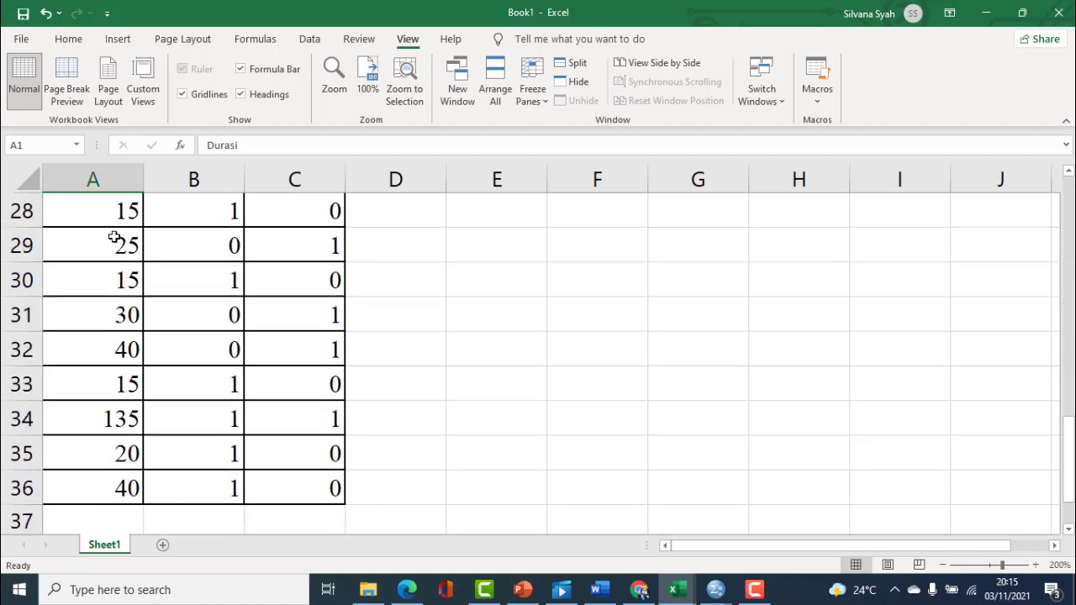
{"action": "scroll", "coordinate": [115, 237], "scroll_direction": "up", "scroll_amount": 2}
{"action": "left_click", "coordinate": [97, 394]}
{"action": "scroll", "coordinate": [96, 379], "scroll_direction": "up", "scroll_amount": 10}
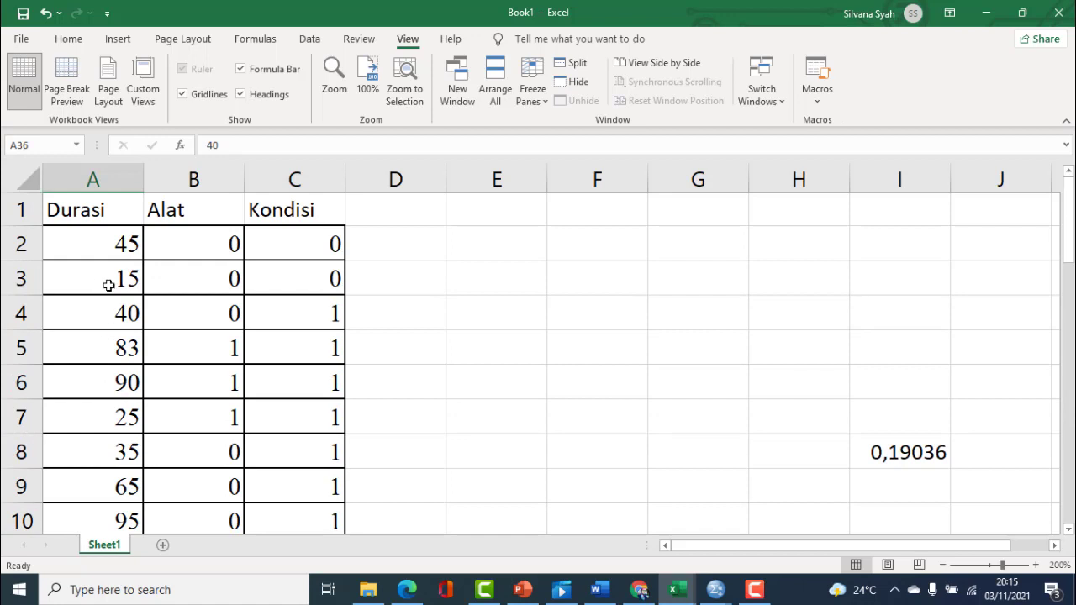
Step: Examine the coded values in the Alat and Kondisi columns
{"action": "left_click", "coordinate": [185, 219]}
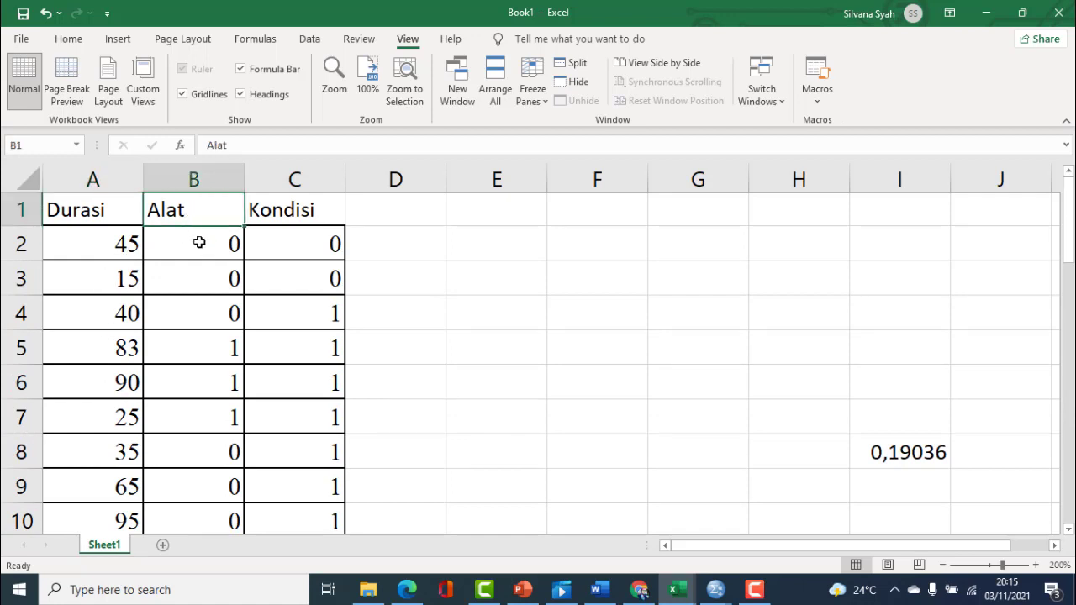
{"action": "scroll", "coordinate": [201, 243], "scroll_direction": "down", "scroll_amount": 8}
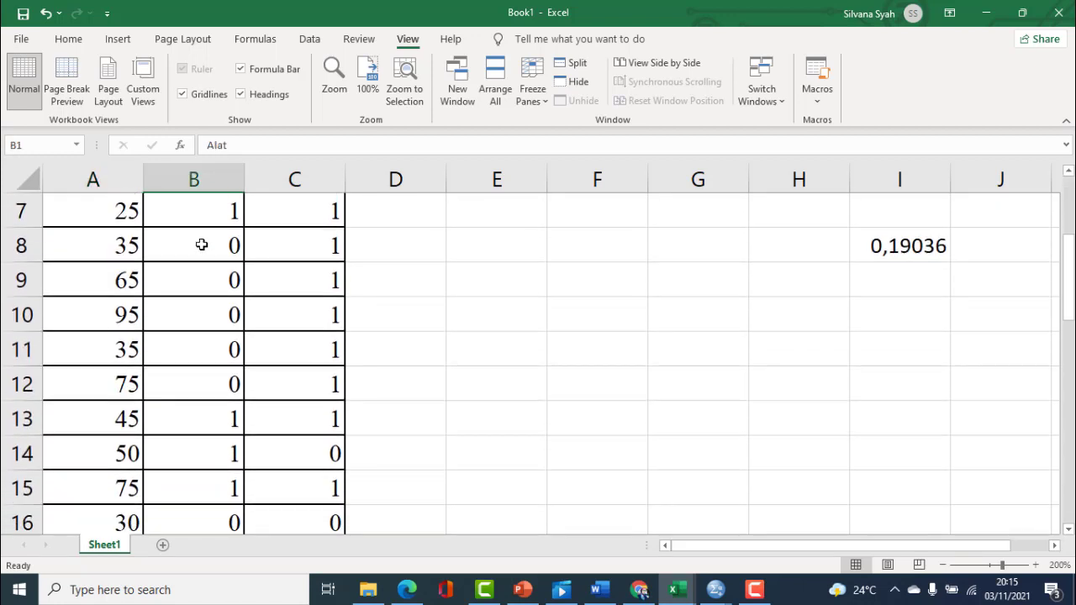
{"action": "scroll", "coordinate": [200, 246], "scroll_direction": "down", "scroll_amount": 4}
{"action": "scroll", "coordinate": [202, 245], "scroll_direction": "up", "scroll_amount": 12}
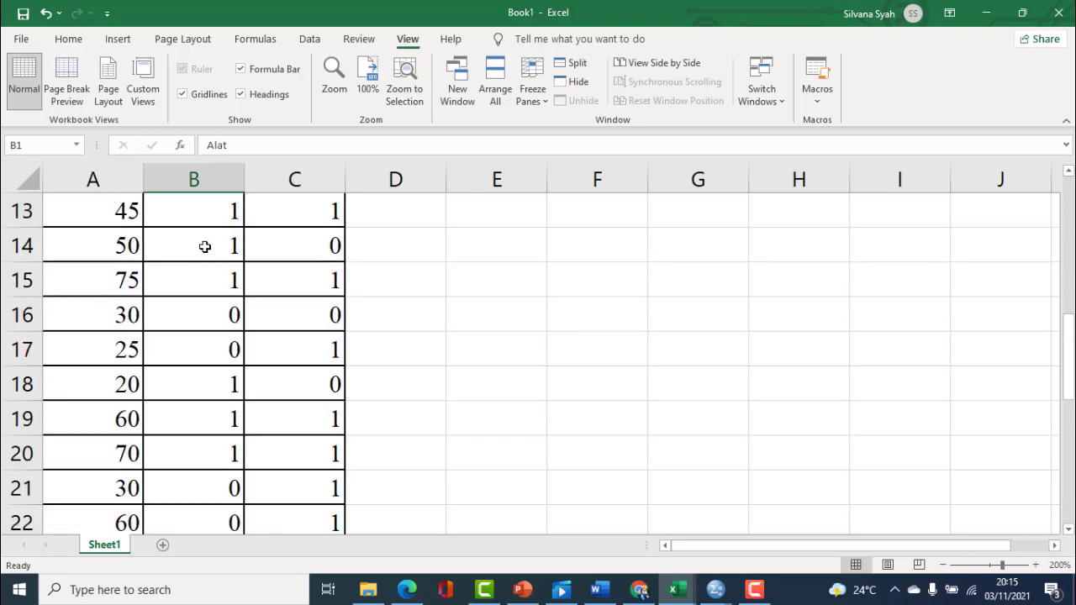
{"action": "left_click", "coordinate": [272, 219]}
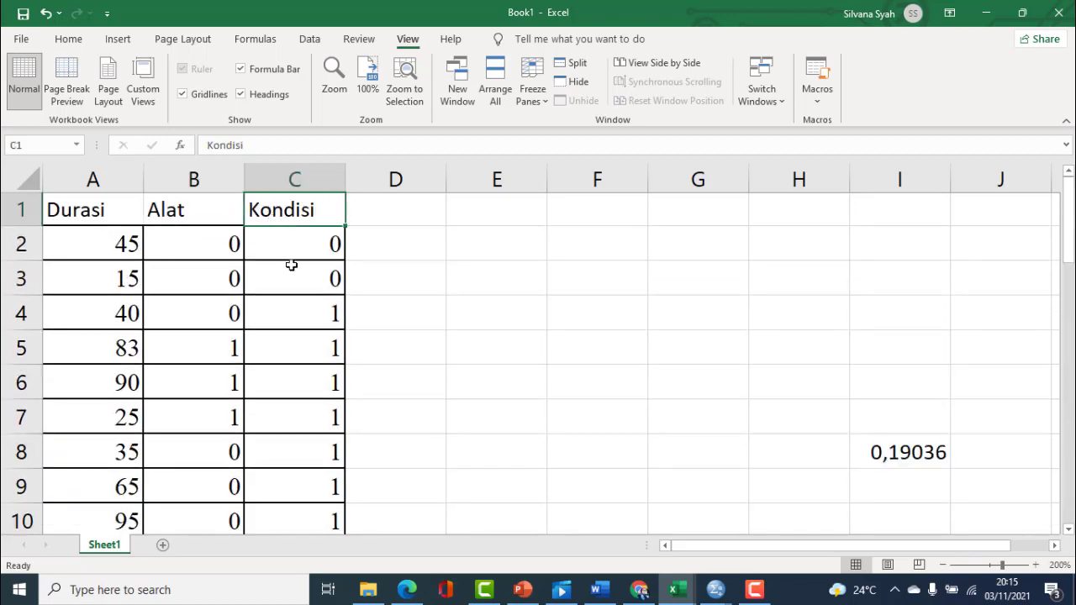
{"action": "scroll", "coordinate": [310, 296], "scroll_direction": "down", "scroll_amount": 4}
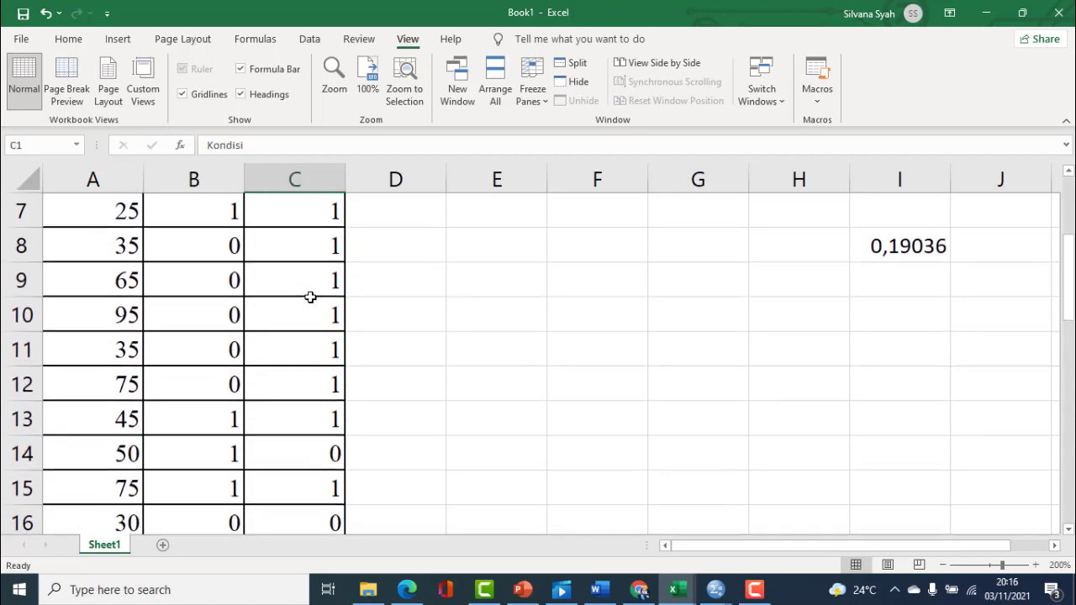
{"action": "scroll", "coordinate": [310, 294], "scroll_direction": "up", "scroll_amount": 4}
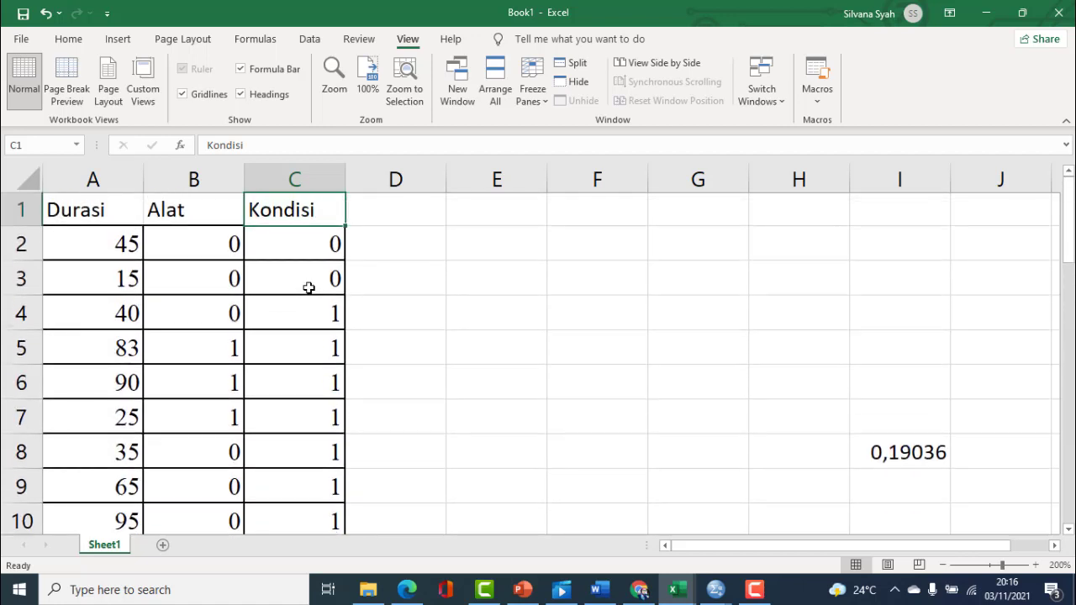
{"action": "left_click", "coordinate": [300, 265]}
{"action": "scroll", "coordinate": [300, 266], "scroll_direction": "down", "scroll_amount": 12}
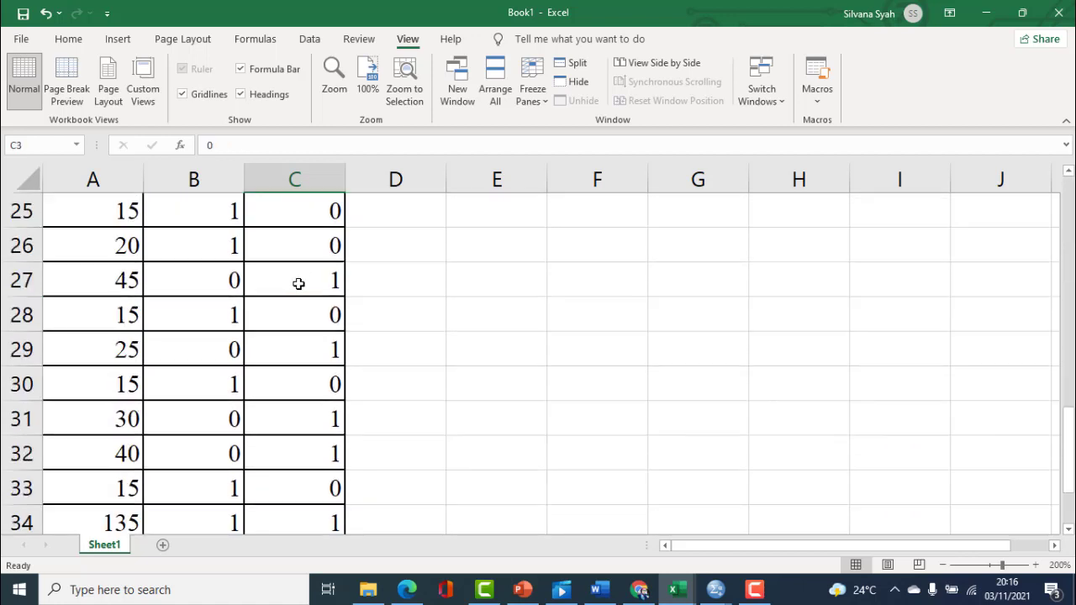
{"action": "scroll", "coordinate": [300, 282], "scroll_direction": "up", "scroll_amount": 12}
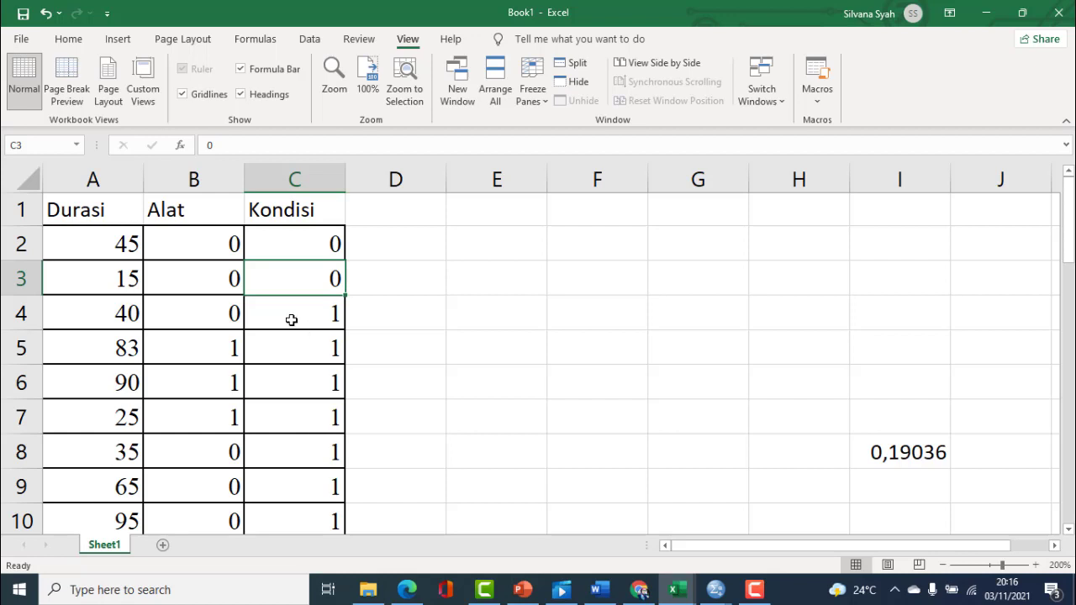
Step: Copy the Durasi, Alat and Kondisi data with their headers, range A1:C36
{"action": "left_click_drag", "start_coordinate": [99, 210], "coordinate": [281, 459]}
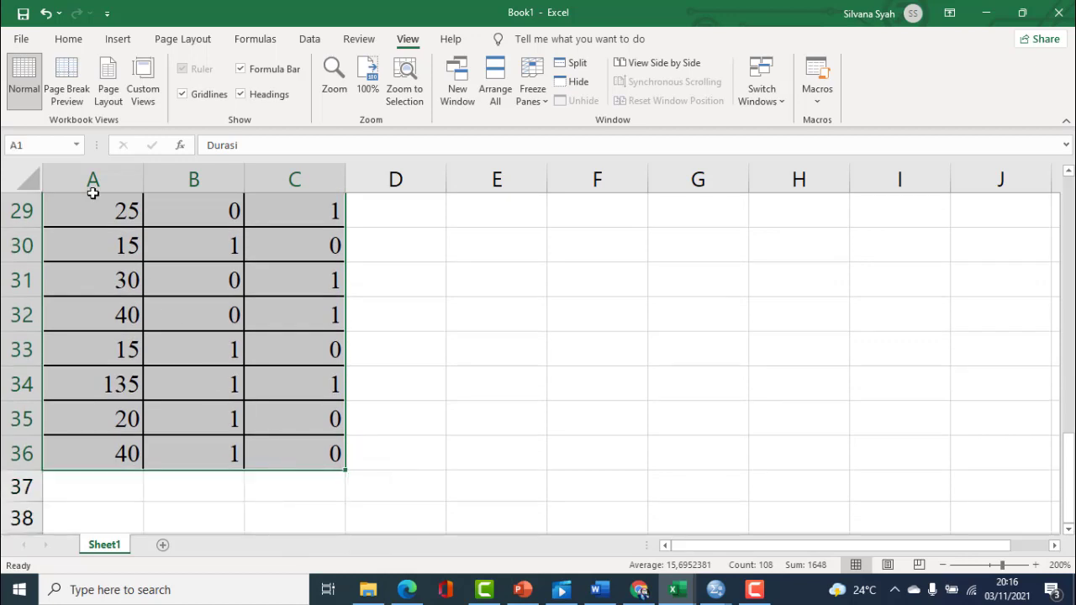
{"action": "left_click", "coordinate": [66, 40]}
{"action": "left_click", "coordinate": [47, 82]}
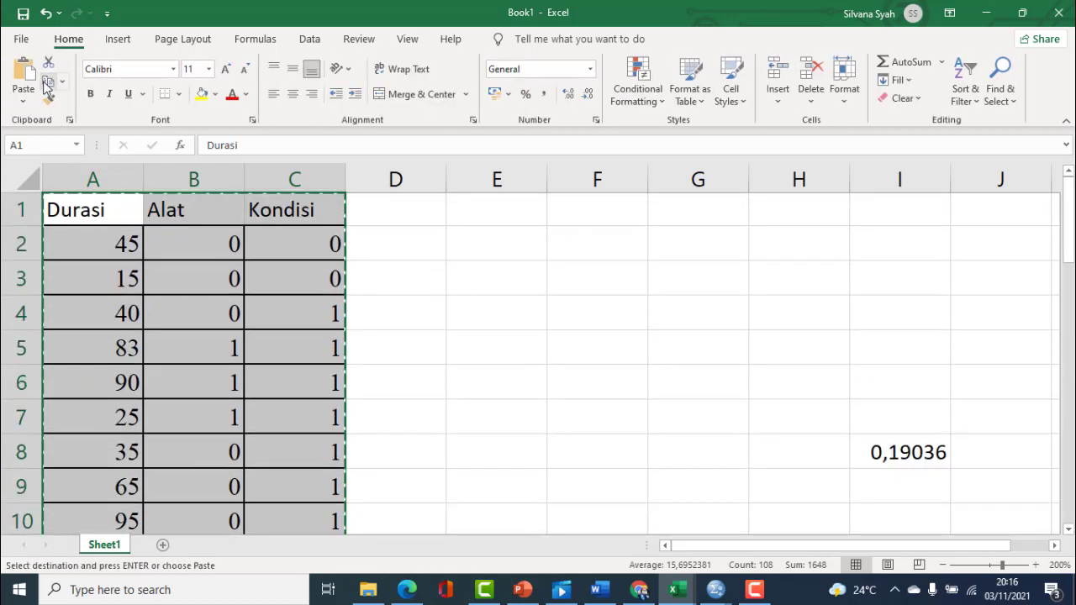
Step: Switch to the Untitled2 data window in SPSS Statistics and create a new empty dataset
{"action": "left_click", "coordinate": [716, 597]}
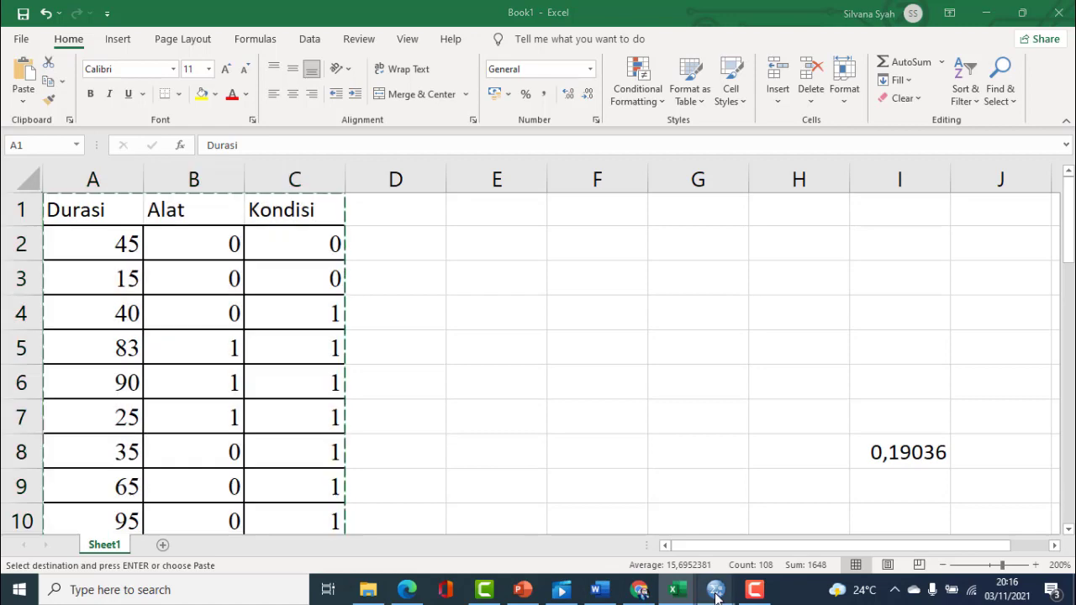
{"action": "left_click", "coordinate": [698, 536]}
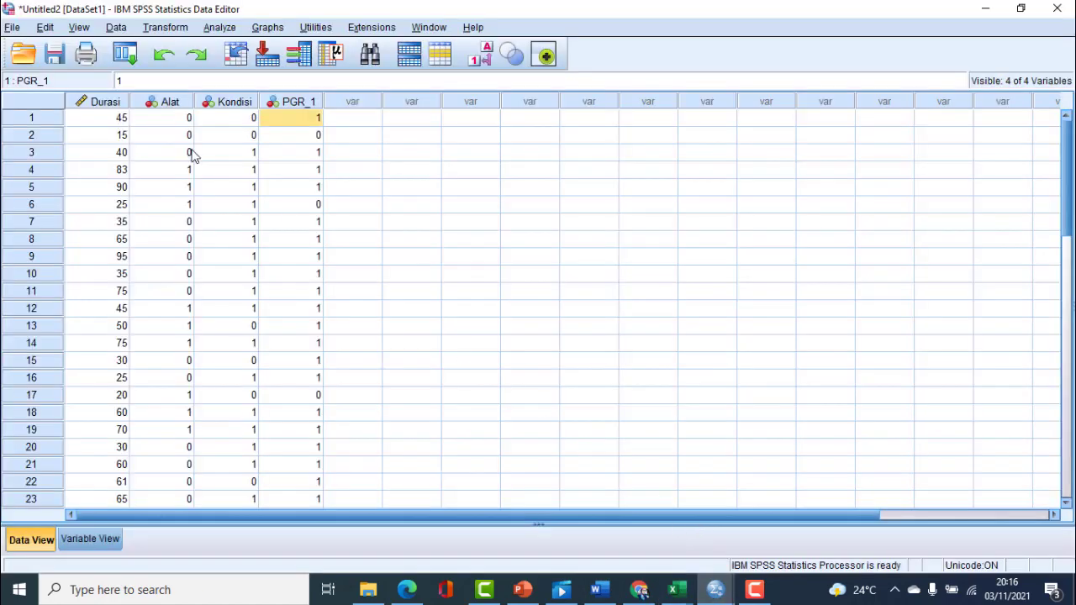
{"action": "left_click", "coordinate": [12, 28]}
{"action": "left_click", "coordinate": [13, 28]}
{"action": "left_click", "coordinate": [13, 28]}
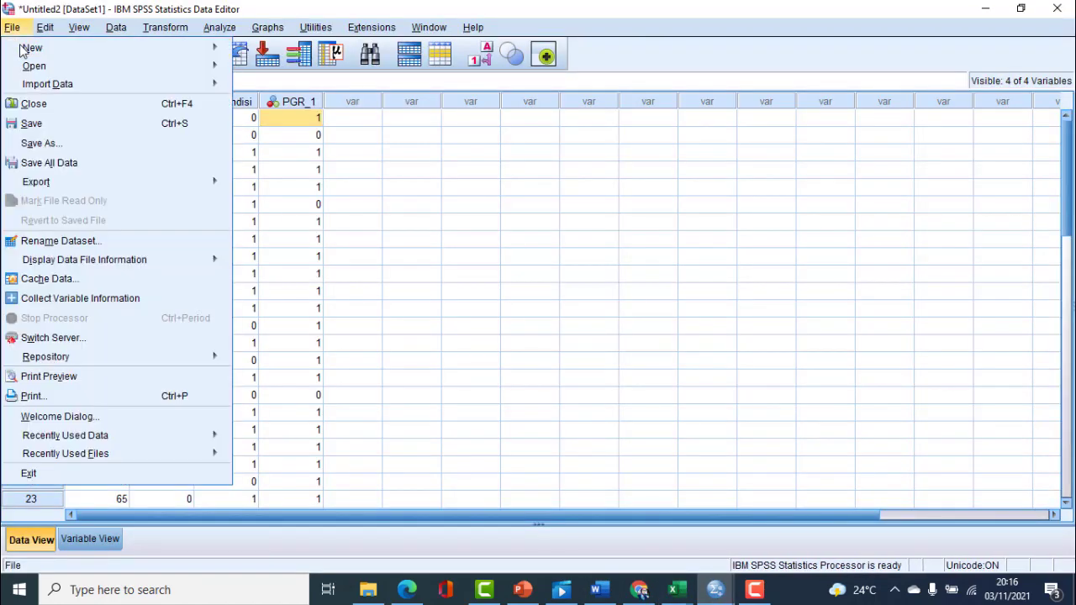
{"action": "mouse_move", "coordinate": [23, 49]}
{"action": "left_click", "coordinate": [246, 52]}
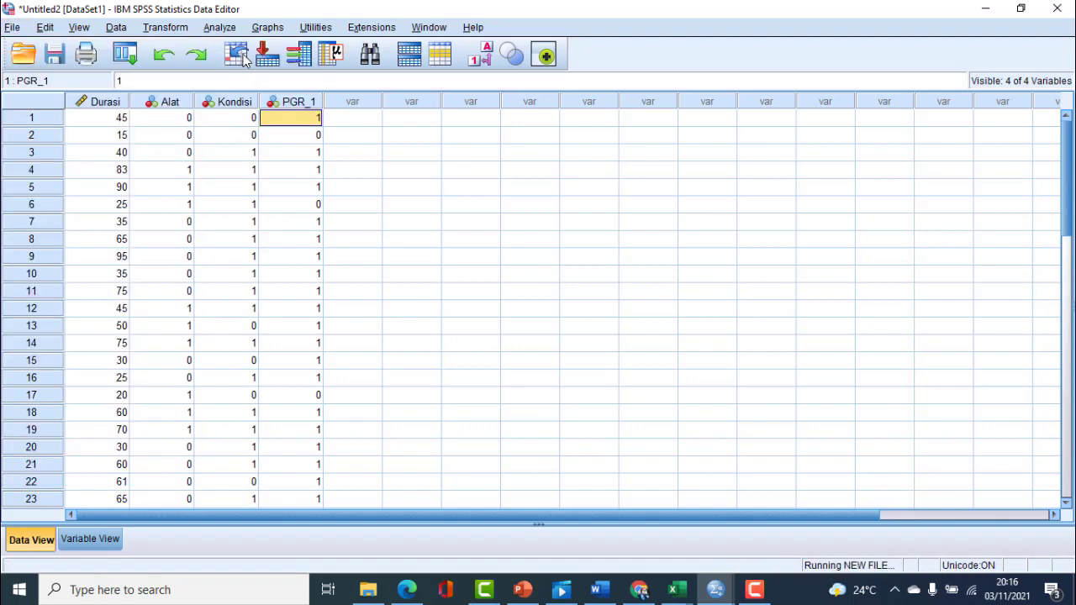
Step: Paste the copied data with variable names starting at the first cell of the empty dataset
{"action": "left_click", "coordinate": [93, 123]}
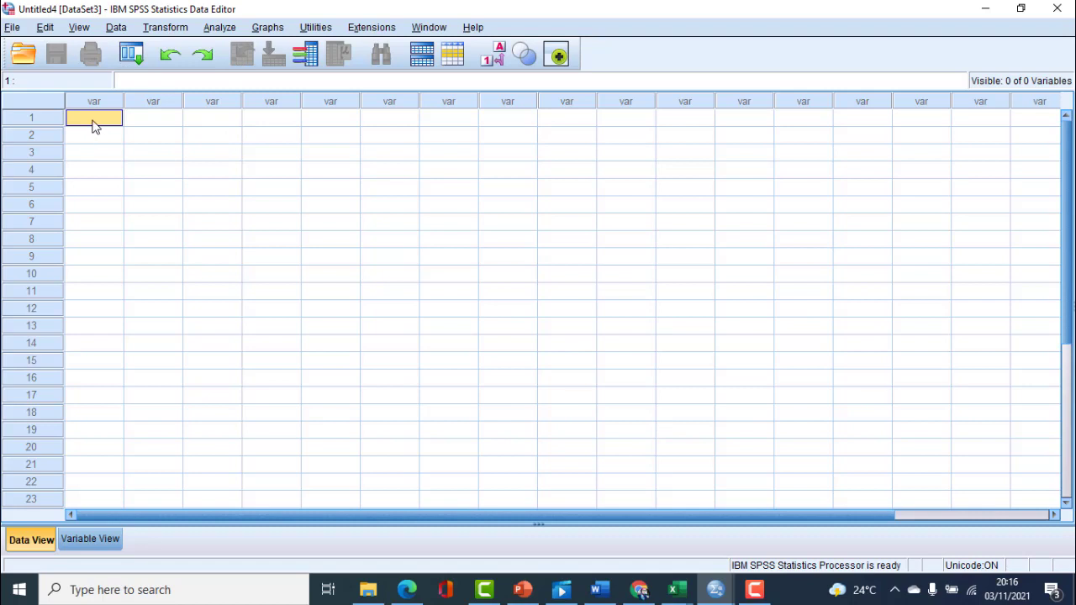
{"action": "right_click", "coordinate": [93, 125]}
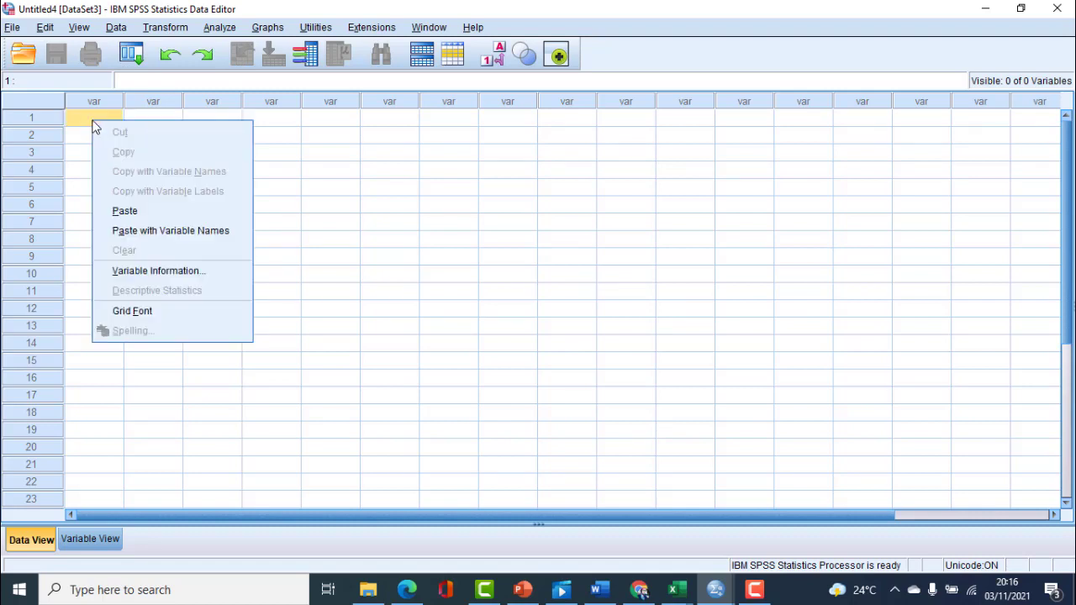
{"action": "left_click", "coordinate": [159, 232]}
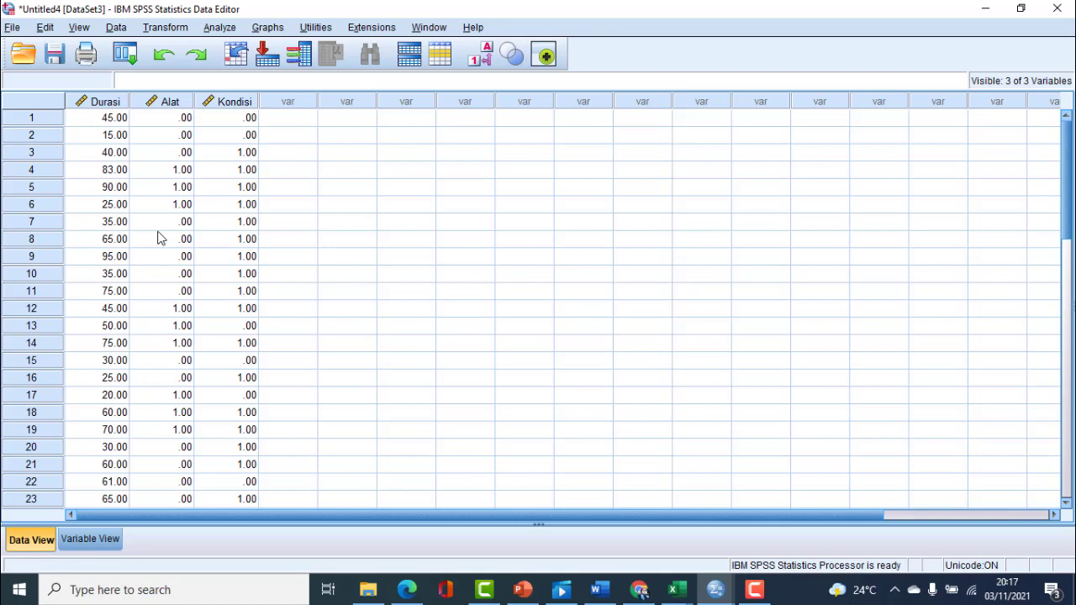
Step: Compare the pasted data with its variable definitions and set the decimals of Durasi to 0
{"action": "left_click", "coordinate": [101, 547]}
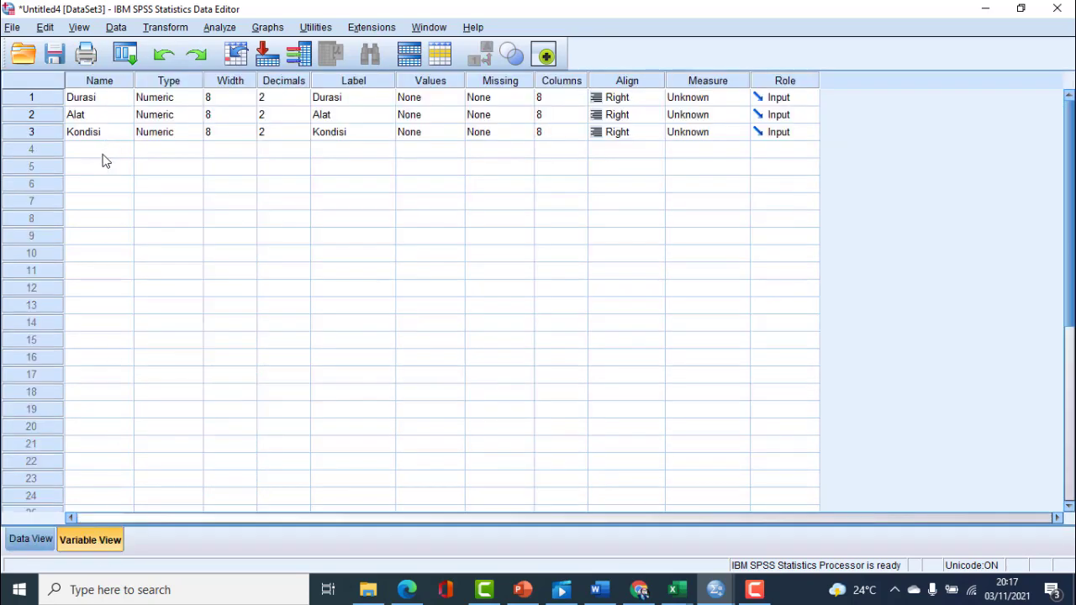
{"action": "left_click", "coordinate": [29, 542]}
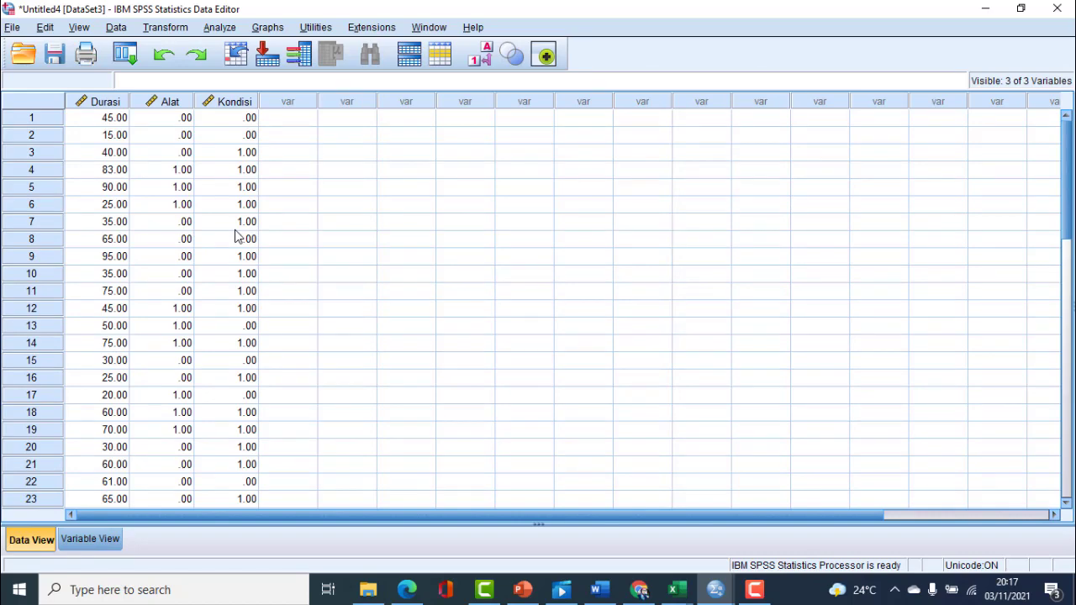
{"action": "left_click", "coordinate": [90, 539]}
{"action": "left_click", "coordinate": [305, 98]}
{"action": "left_click", "coordinate": [302, 101]}
{"action": "left_click", "coordinate": [302, 101]}
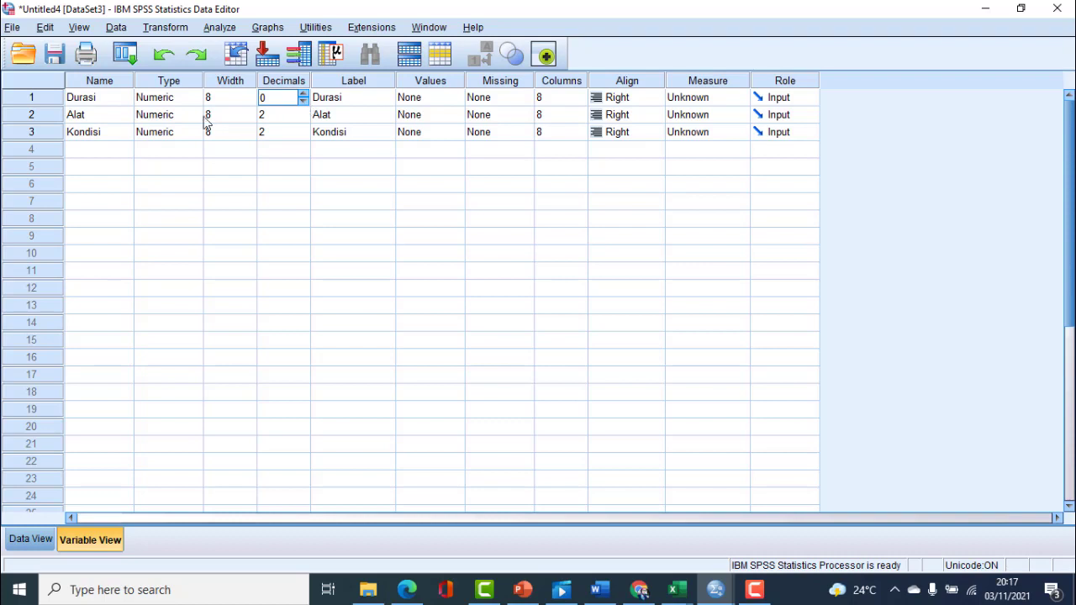
Step: Set the decimals of the Alat and Kondisi variables to 0
{"action": "left_click", "coordinate": [97, 120]}
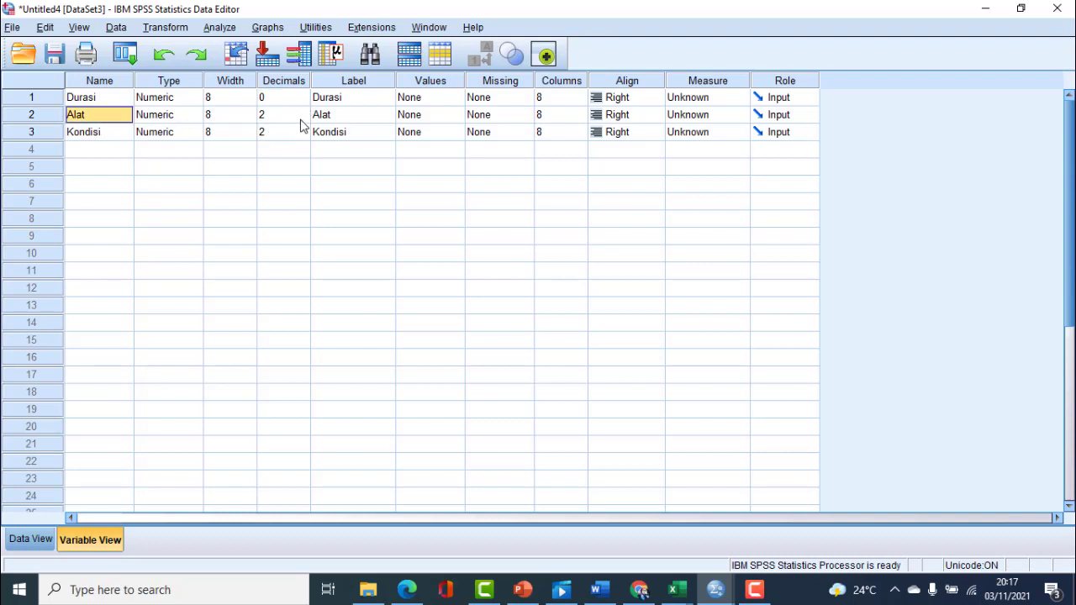
{"action": "left_click", "coordinate": [305, 115]}
{"action": "left_click", "coordinate": [303, 118]}
{"action": "left_click", "coordinate": [303, 117]}
{"action": "left_click", "coordinate": [305, 132]}
{"action": "left_click", "coordinate": [303, 130]}
{"action": "left_click", "coordinate": [303, 129]}
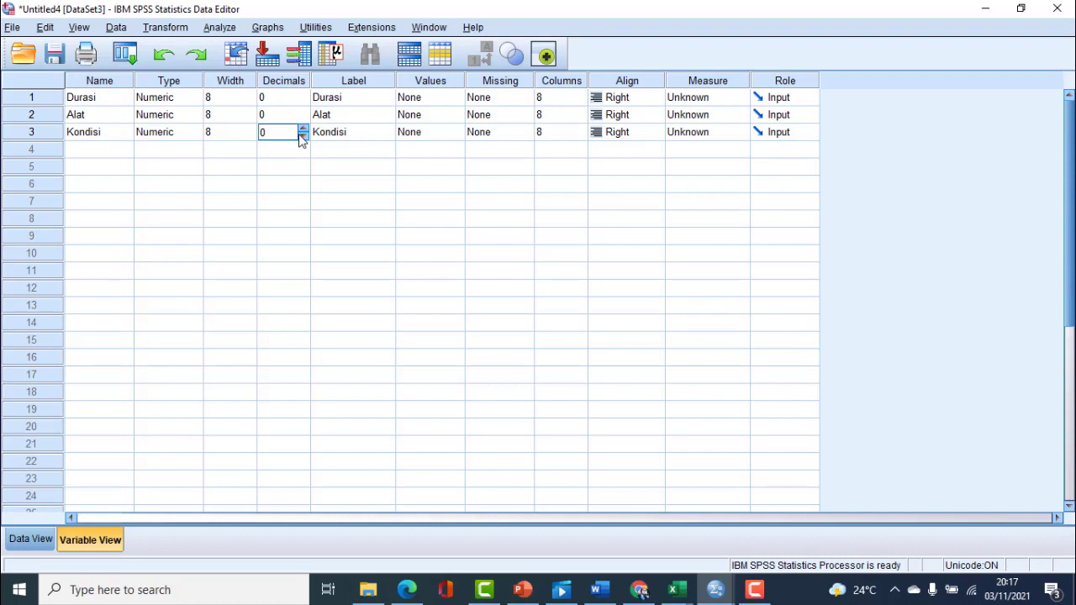
Step: Add the value label 1 = "Tipe A" for the Alat variable, checking the type codes on the PowerPoint slide
{"action": "left_click", "coordinate": [455, 122]}
{"action": "left_click", "coordinate": [455, 122]}
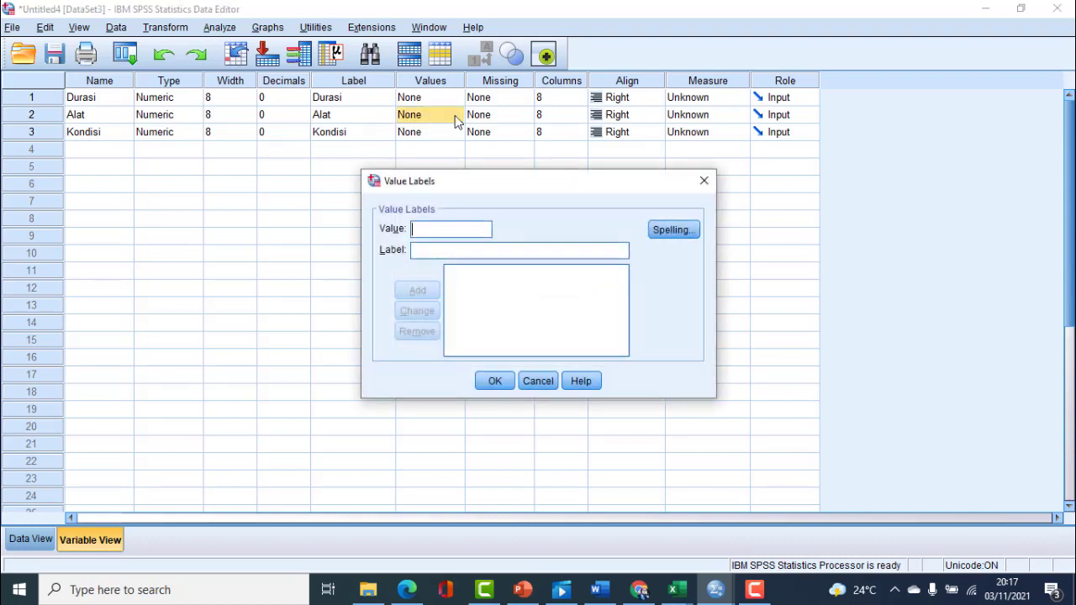
{"action": "type", "text": "1 = "}
{"action": "type", "text": "T"}
{"action": "type", "text": "i"}
{"action": "left_click", "coordinate": [523, 589]}
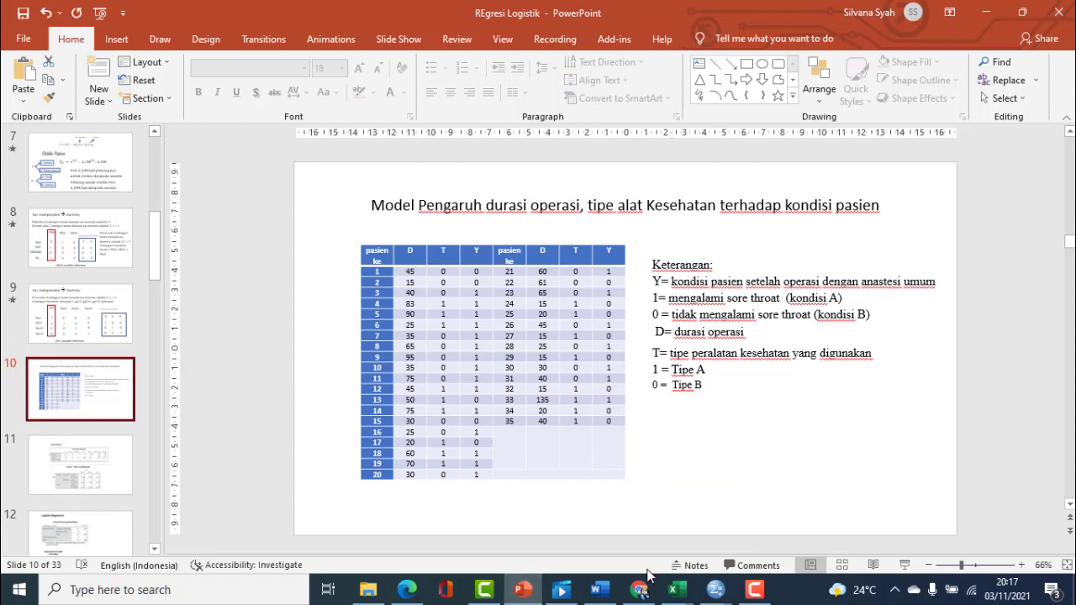
{"action": "mouse_move", "coordinate": [715, 590]}
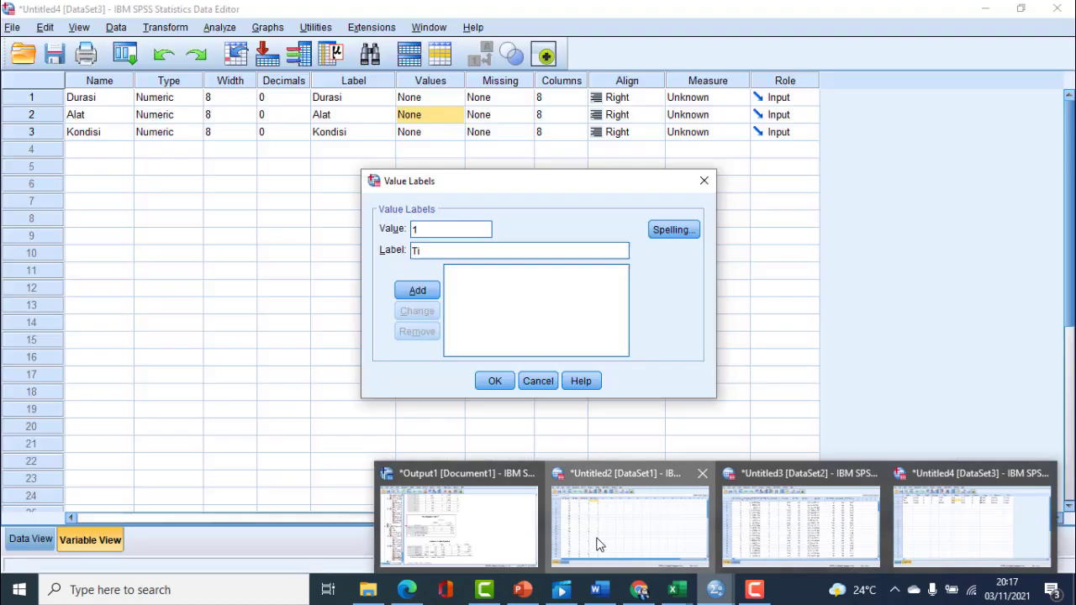
{"action": "left_click", "coordinate": [599, 542]}
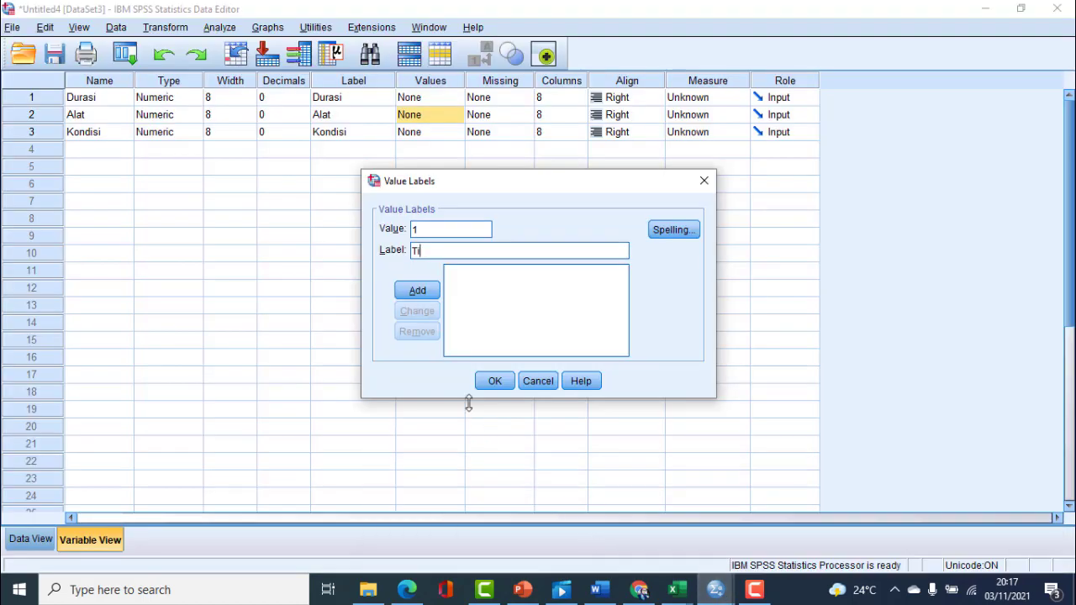
{"action": "left_click", "coordinate": [412, 290]}
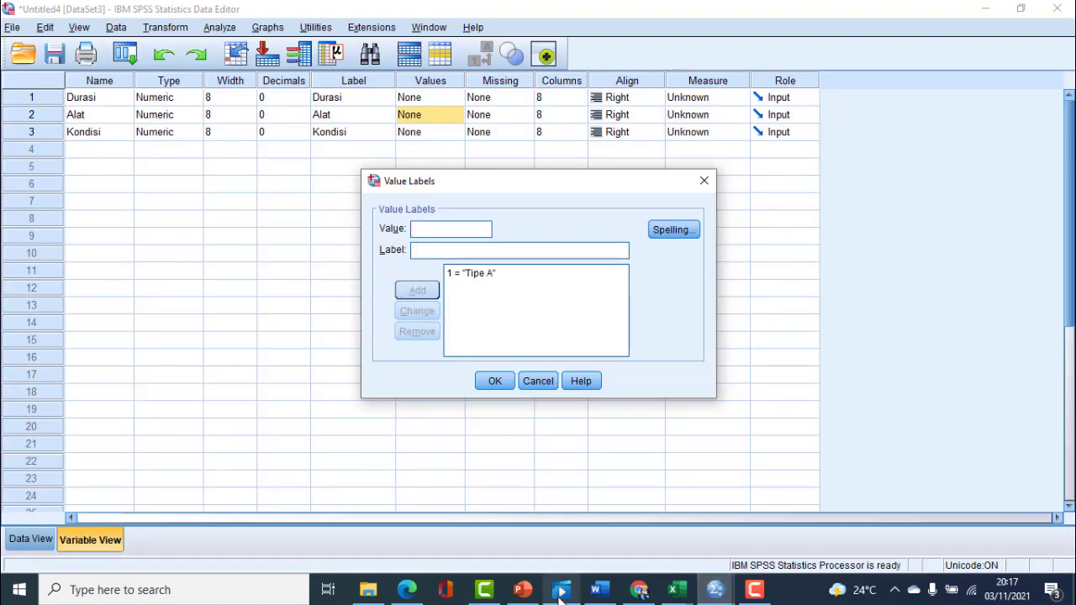
Step: Check the type codes on the PowerPoint slide, then add the value label 0 = "Tipe B" to the Alat variable
{"action": "left_click", "coordinate": [526, 593]}
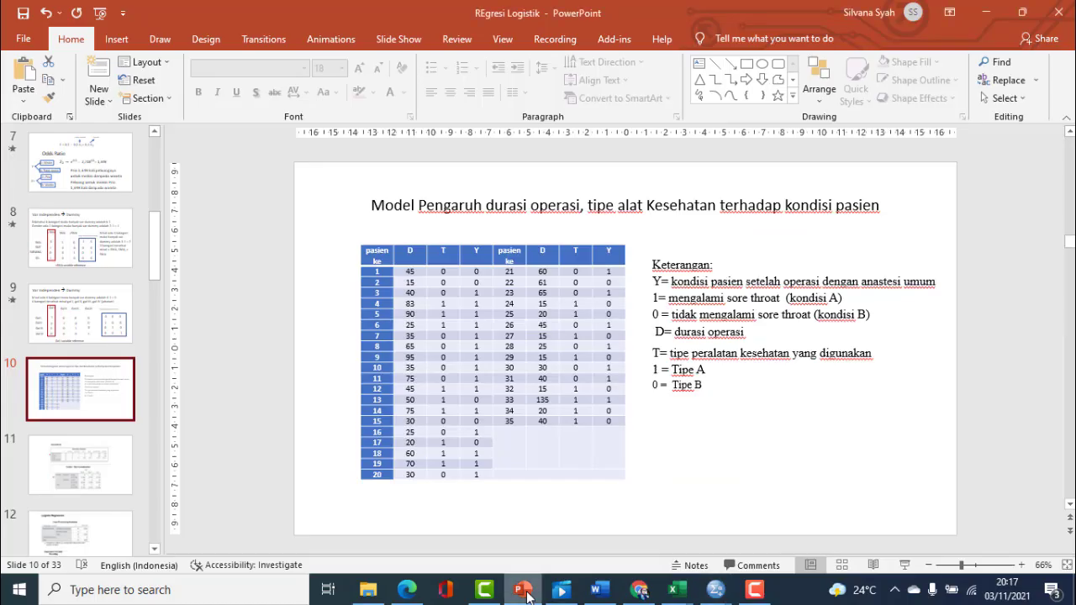
{"action": "left_click", "coordinate": [527, 592]}
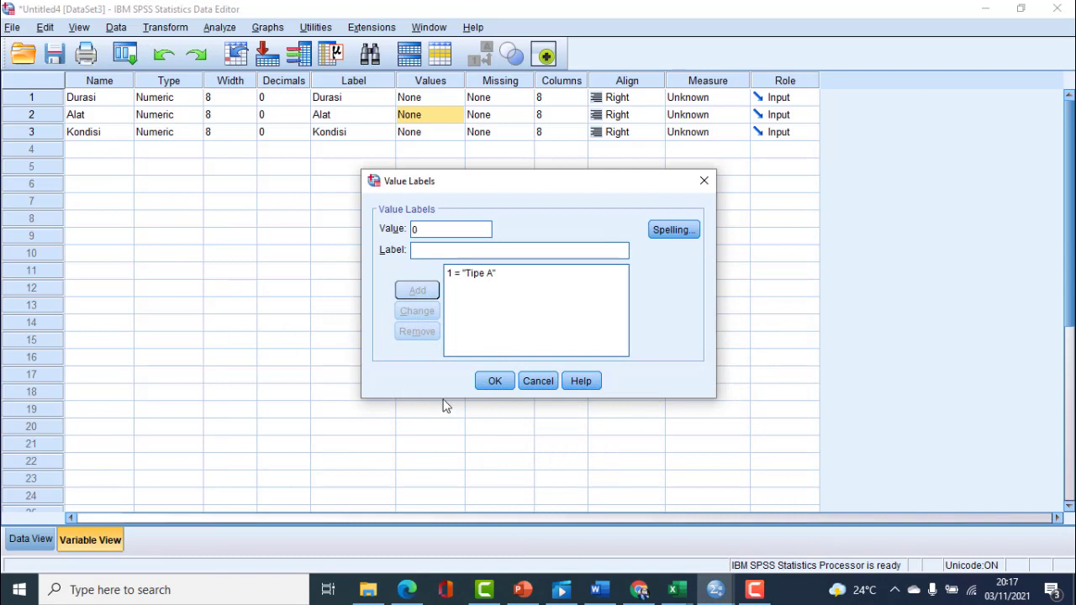
{"action": "left_click", "coordinate": [443, 252]}
{"action": "type", "text": "Ti"}
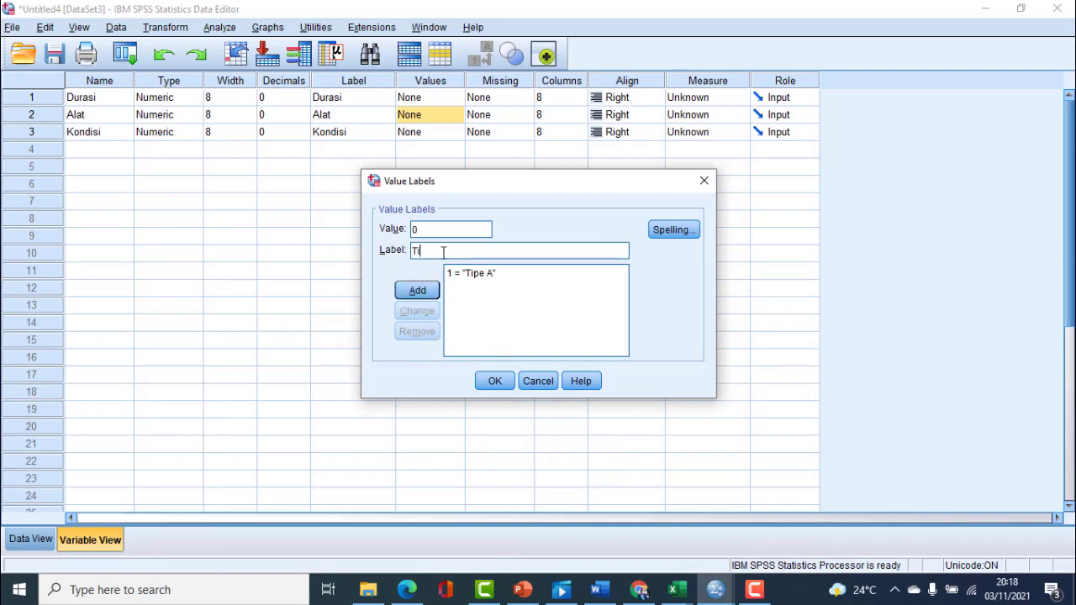
{"action": "type", "text": "pe B"}
{"action": "left_click", "coordinate": [413, 291]}
{"action": "left_click", "coordinate": [494, 382]}
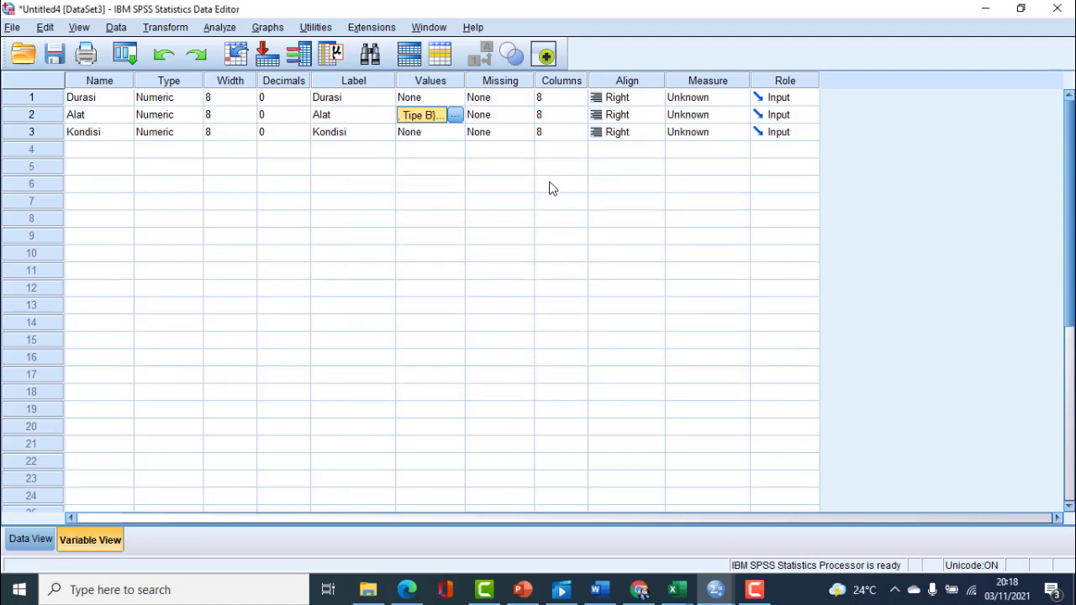
Step: Add the value label 1 = "Kondisi A" for the Kondisi variable
{"action": "left_click", "coordinate": [112, 139]}
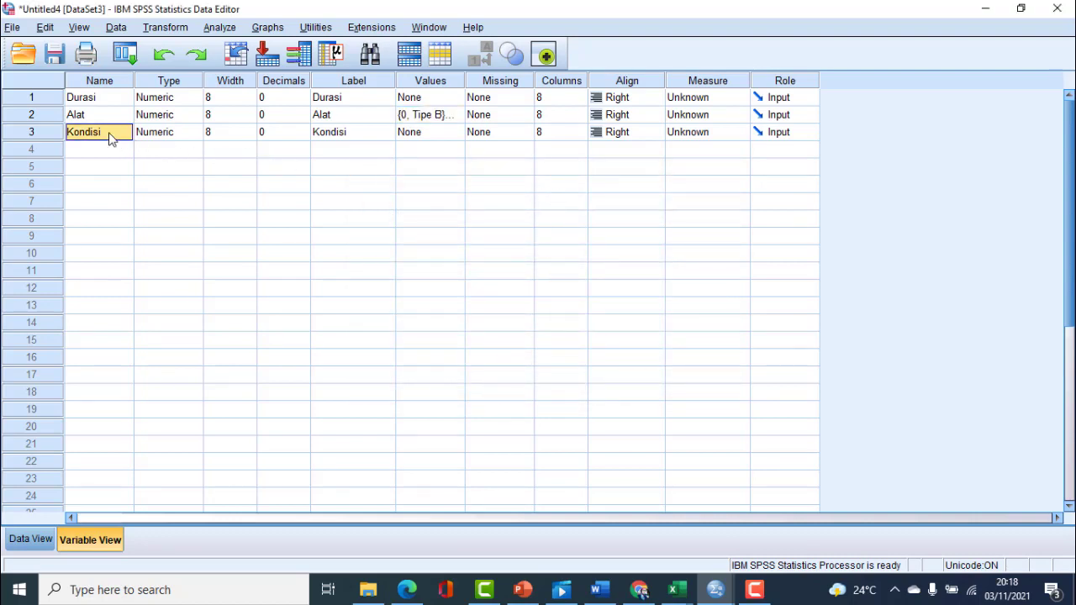
{"action": "left_click", "coordinate": [451, 135]}
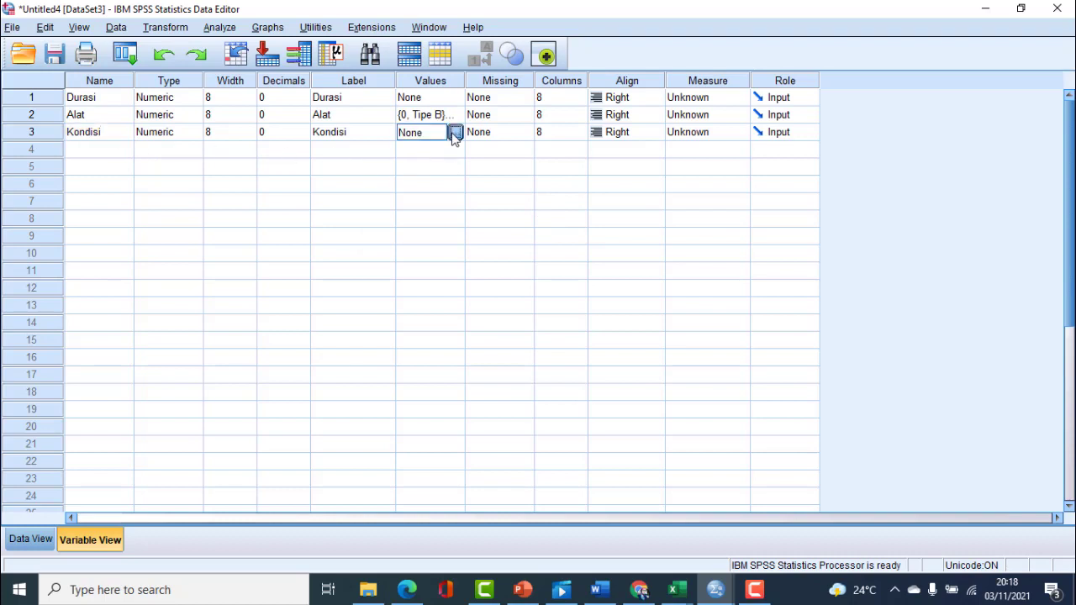
{"action": "left_click", "coordinate": [455, 133]}
{"action": "type", "text": "1"}
{"action": "left_click", "coordinate": [439, 252]}
{"action": "type", "text": "Kondisi A"}
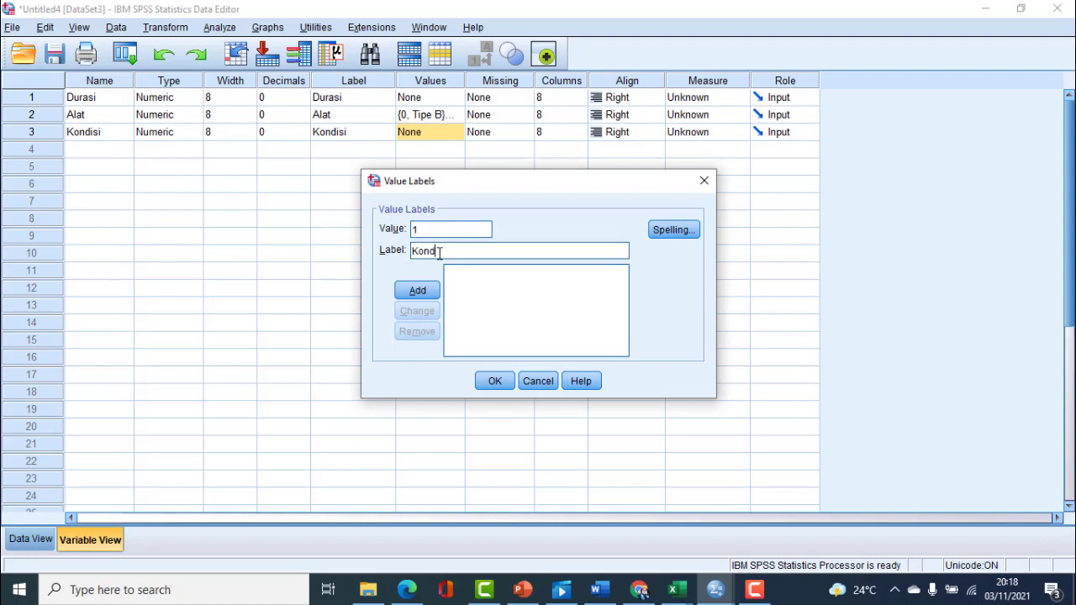
{"action": "left_click", "coordinate": [415, 291]}
Step: Add the value label 0 = "Kondisi B" and apply the value labels to the Kondisi variable
{"action": "type", "text": "0"}
{"action": "left_click", "coordinate": [424, 250]}
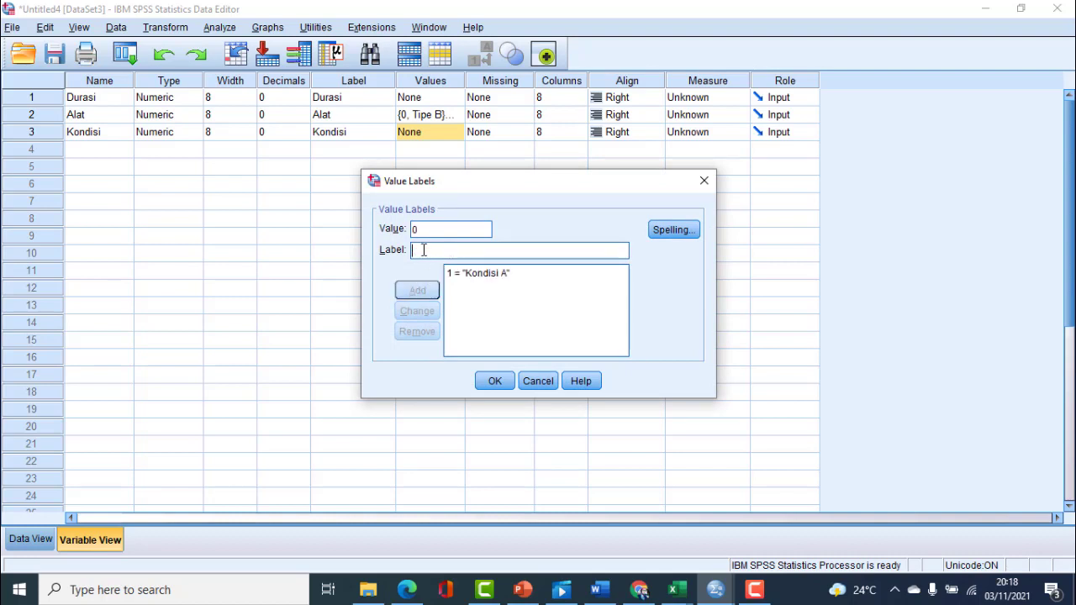
{"action": "type", "text": "ko"}
{"action": "key", "text": "BackSpace"}
{"action": "type", "text": "Kondisi"}
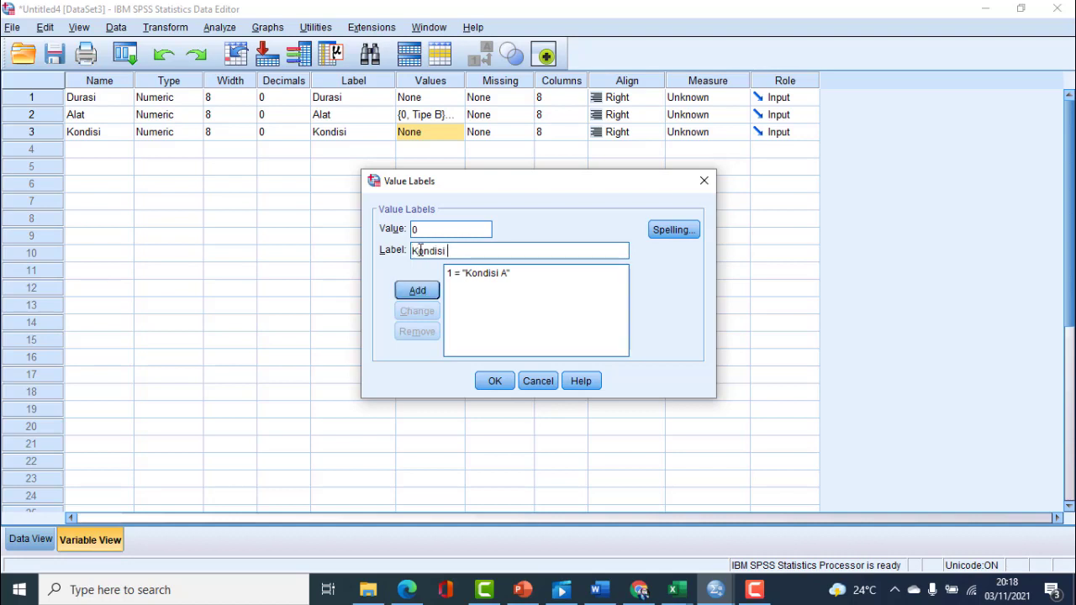
{"action": "type", "text": " B"}
{"action": "left_click", "coordinate": [402, 291]}
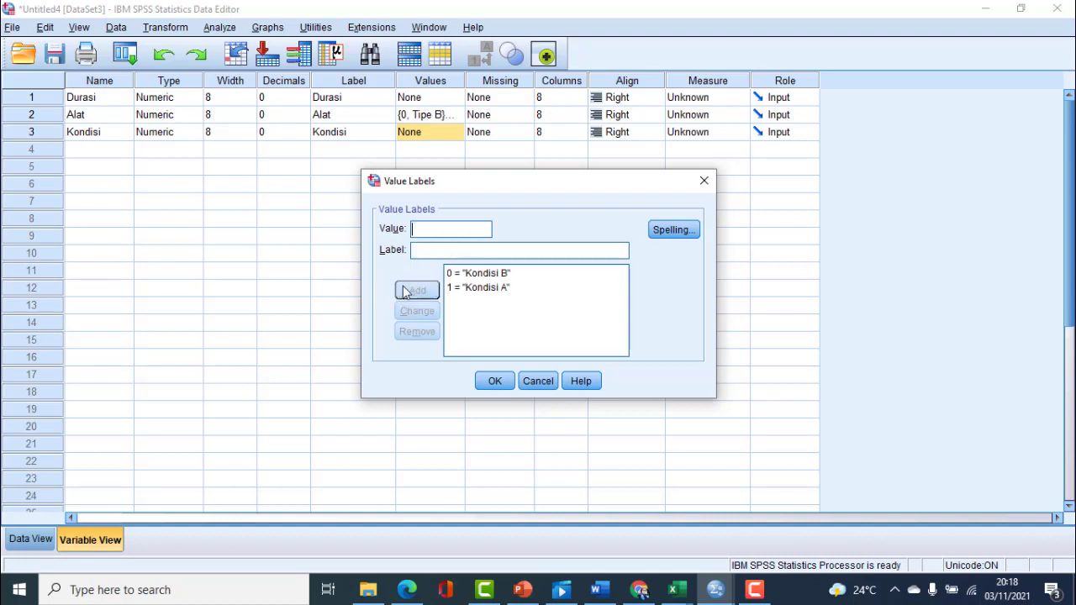
{"action": "left_click", "coordinate": [487, 381]}
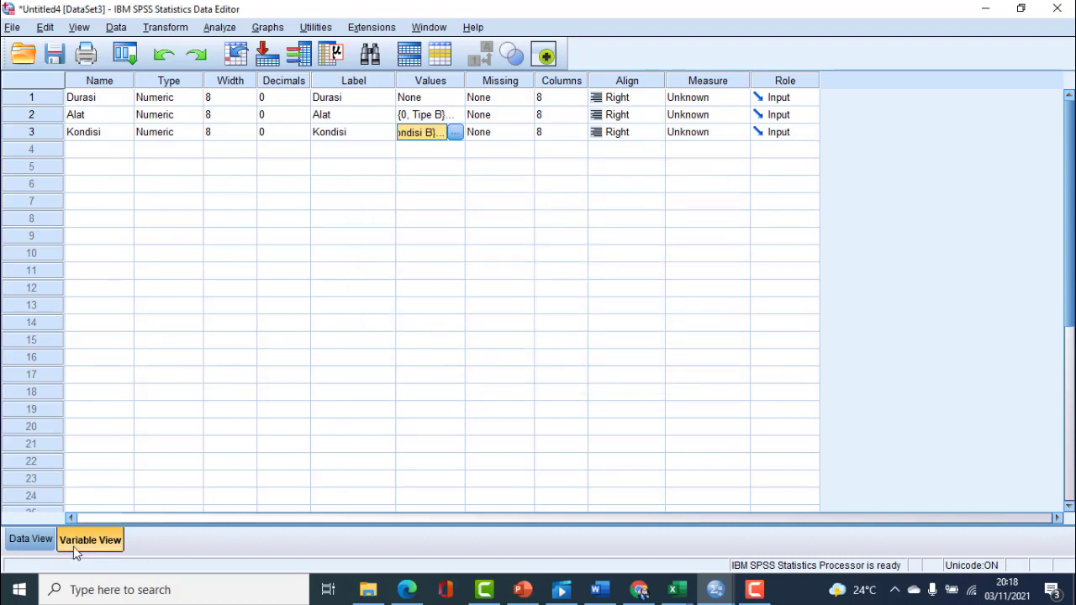
Step: Set up a Descriptives analysis of the Durasi, Alat and Kondisi variables
{"action": "left_click", "coordinate": [38, 542]}
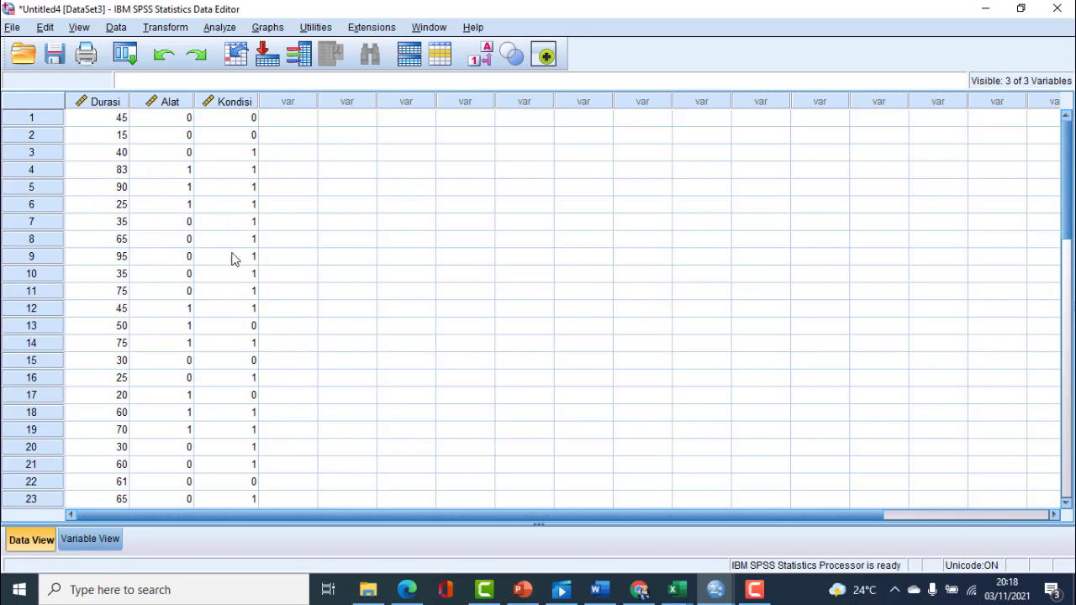
{"action": "left_click", "coordinate": [216, 28]}
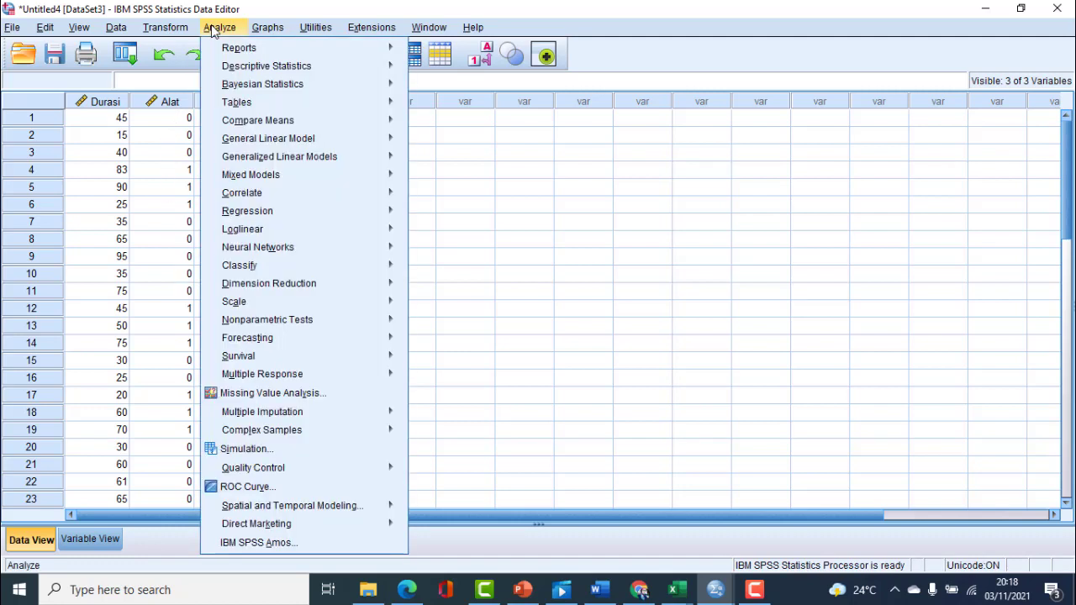
{"action": "mouse_move", "coordinate": [235, 71]}
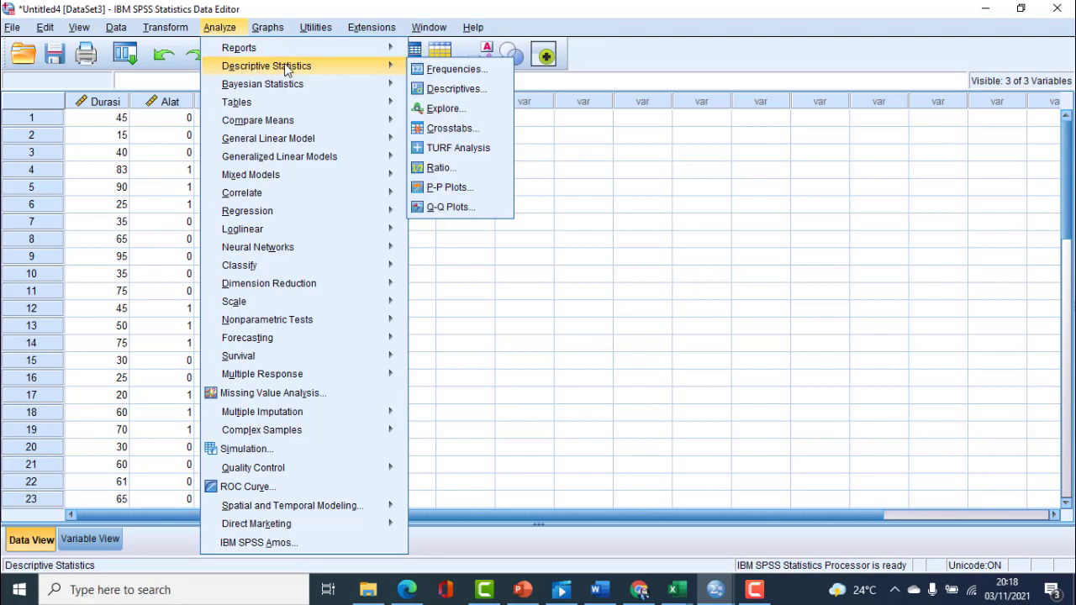
{"action": "left_click", "coordinate": [454, 89]}
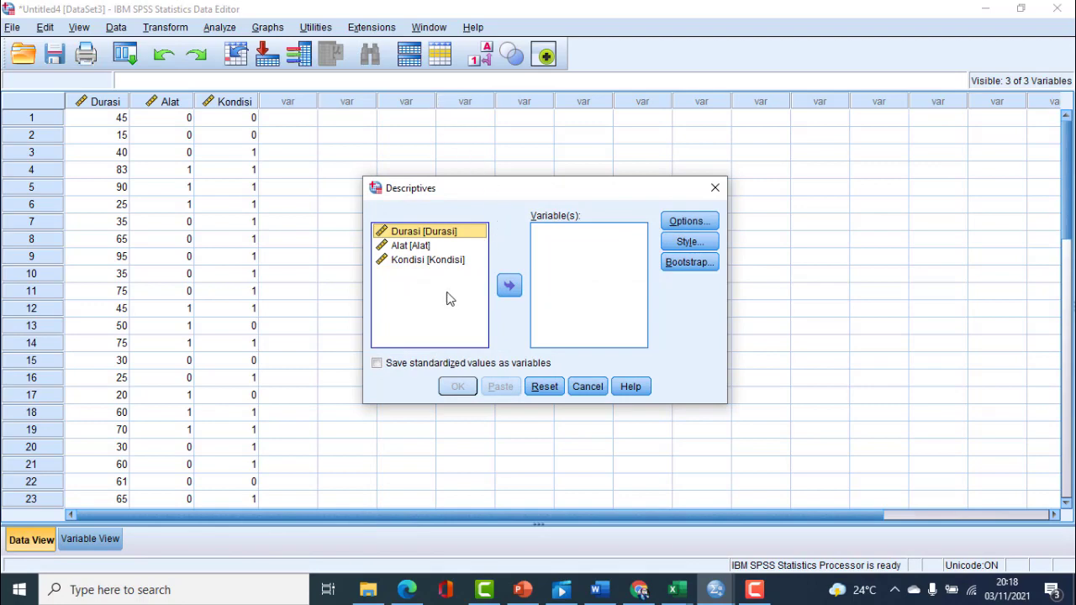
{"action": "left_click", "coordinate": [430, 260], "text": "shift"}
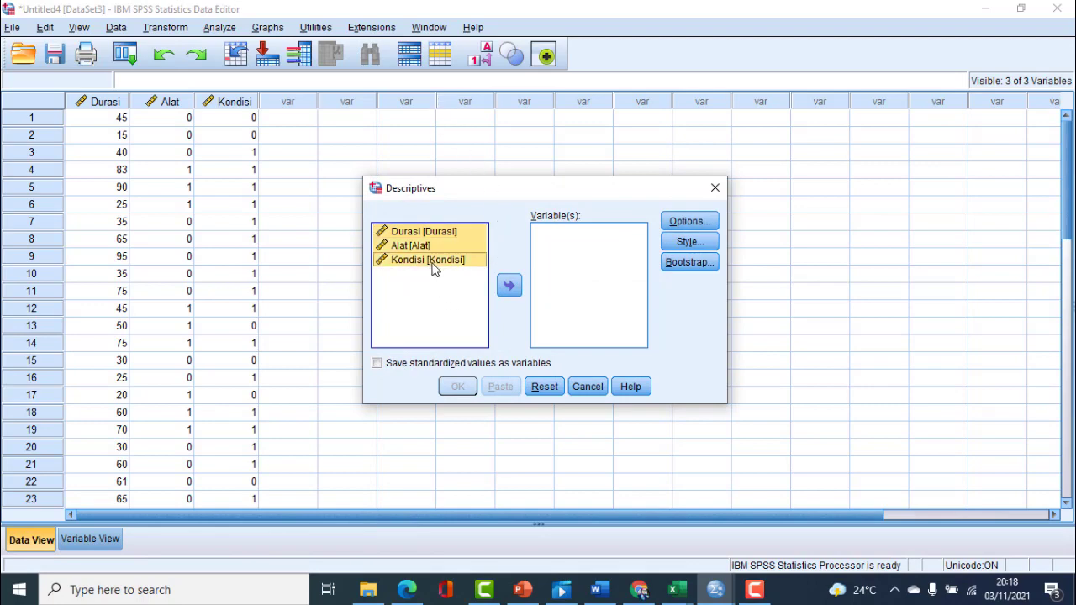
{"action": "left_click", "coordinate": [510, 288]}
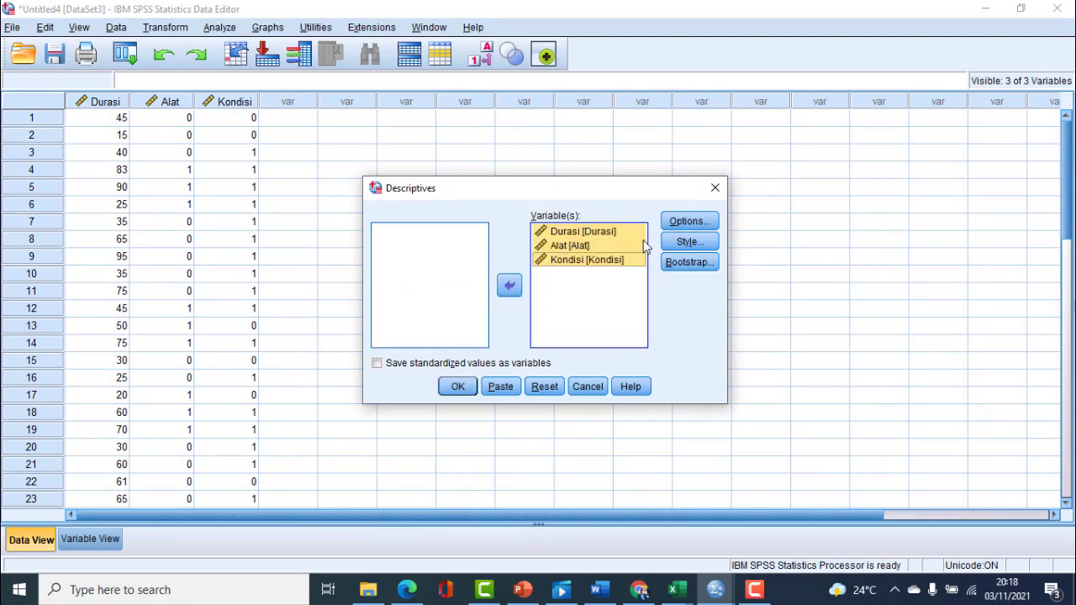
Step: Include the variance and sum in the descriptive statistics and run the analysis
{"action": "left_click", "coordinate": [697, 227]}
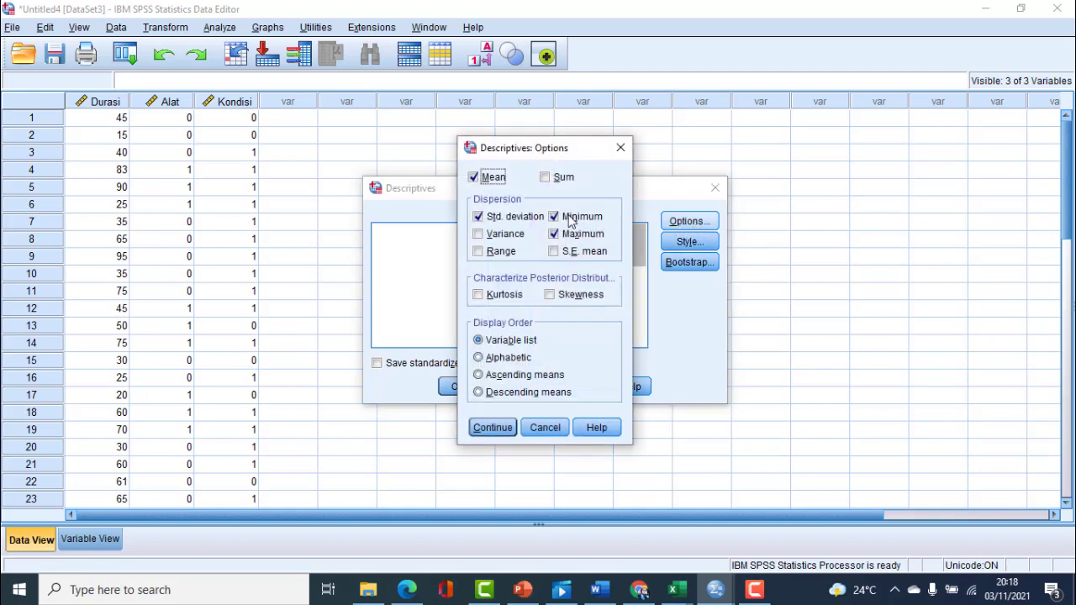
{"action": "left_click", "coordinate": [515, 240]}
{"action": "left_click", "coordinate": [563, 179]}
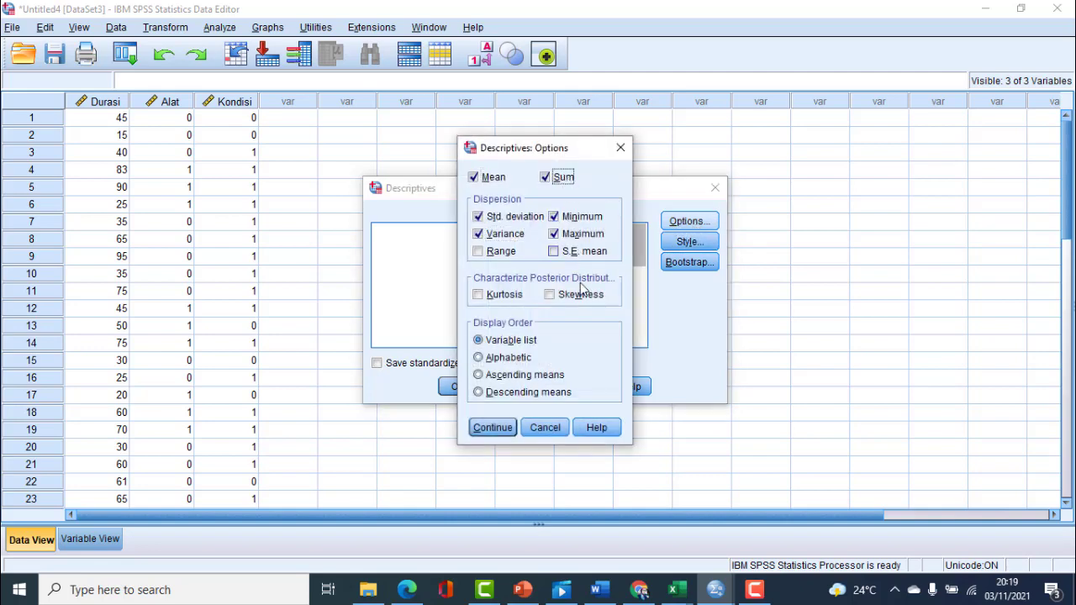
{"action": "left_click", "coordinate": [493, 428]}
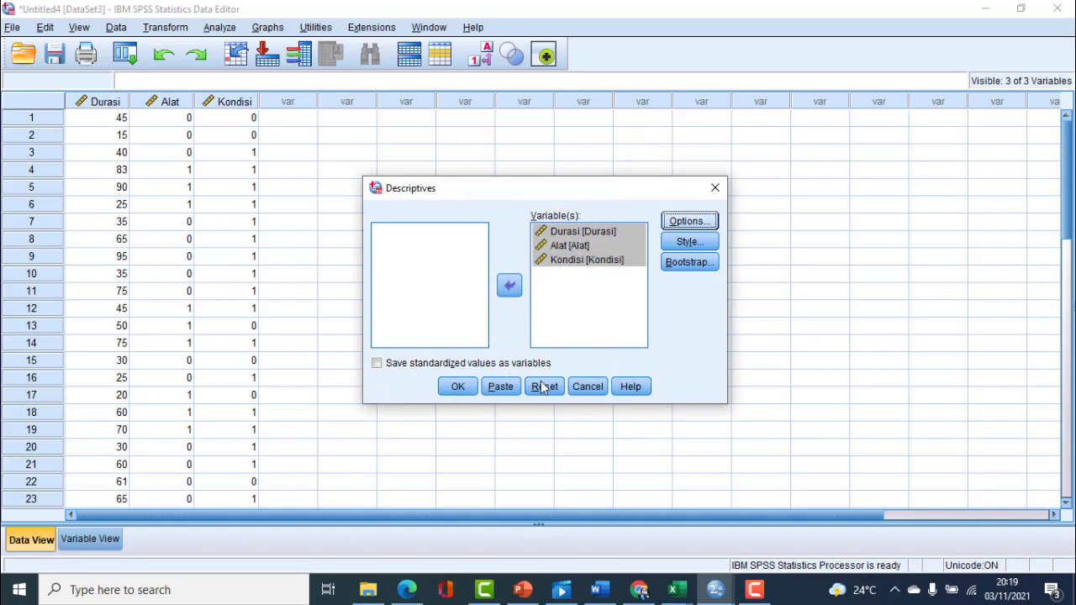
{"action": "left_click", "coordinate": [458, 387]}
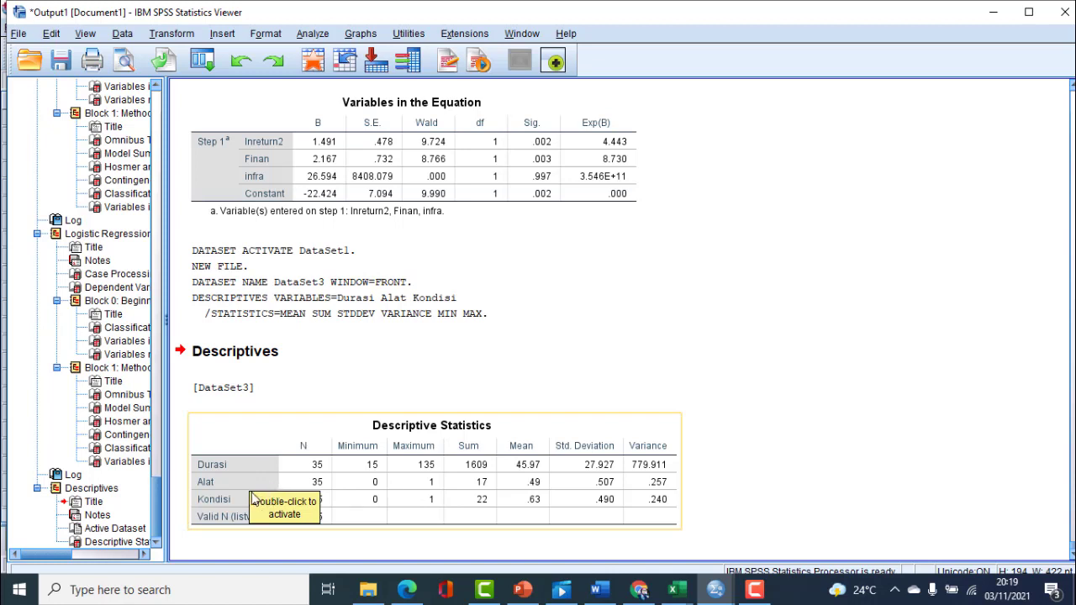
Step: Set up a Crosstabs analysis with Alat as the row variable and Kondisi as the column variable
{"action": "left_click", "coordinate": [312, 34]}
{"action": "mouse_move", "coordinate": [334, 69]}
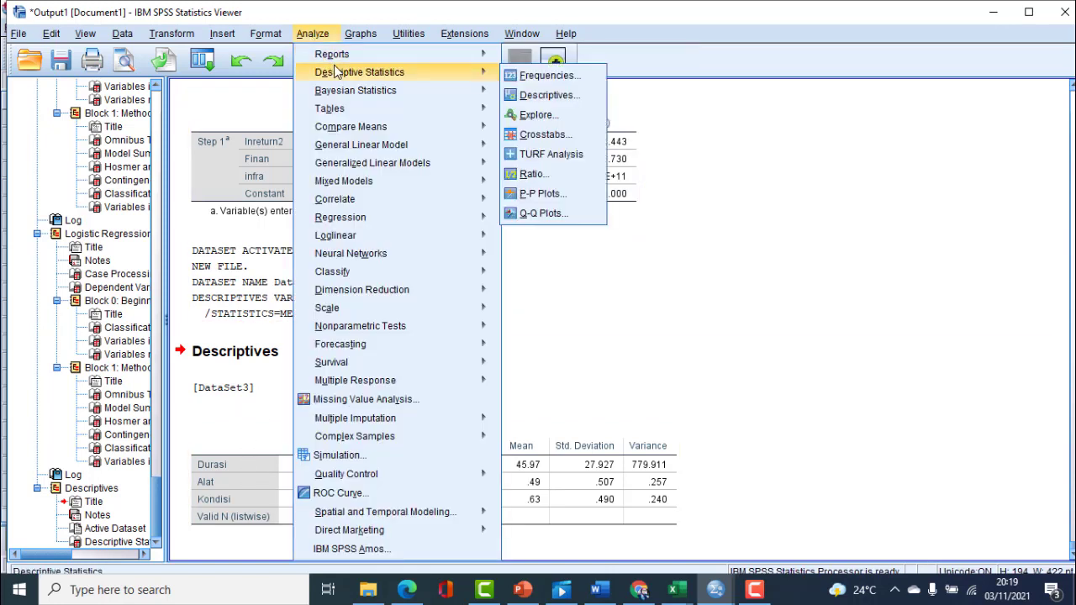
{"action": "mouse_move", "coordinate": [460, 80]}
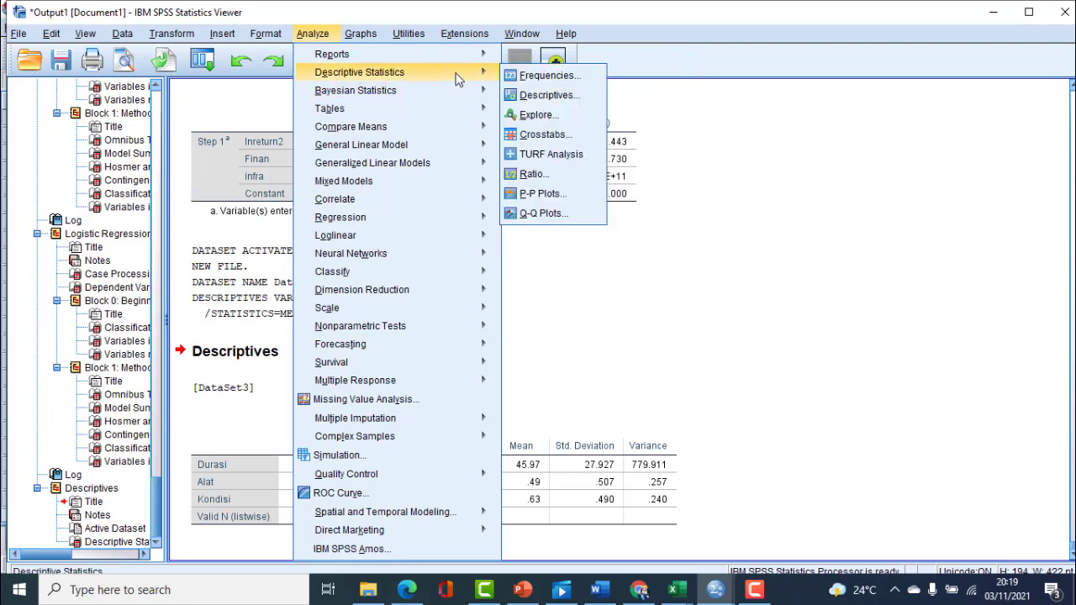
{"action": "left_click", "coordinate": [558, 139]}
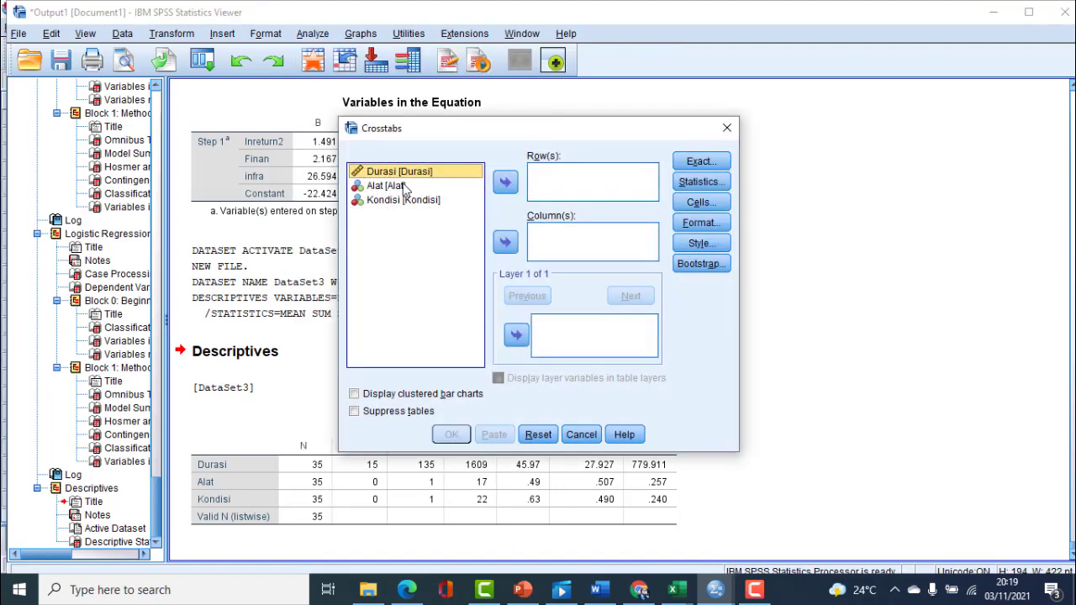
{"action": "double_click", "coordinate": [400, 186]}
{"action": "left_click", "coordinate": [436, 187]}
{"action": "left_click", "coordinate": [505, 241]}
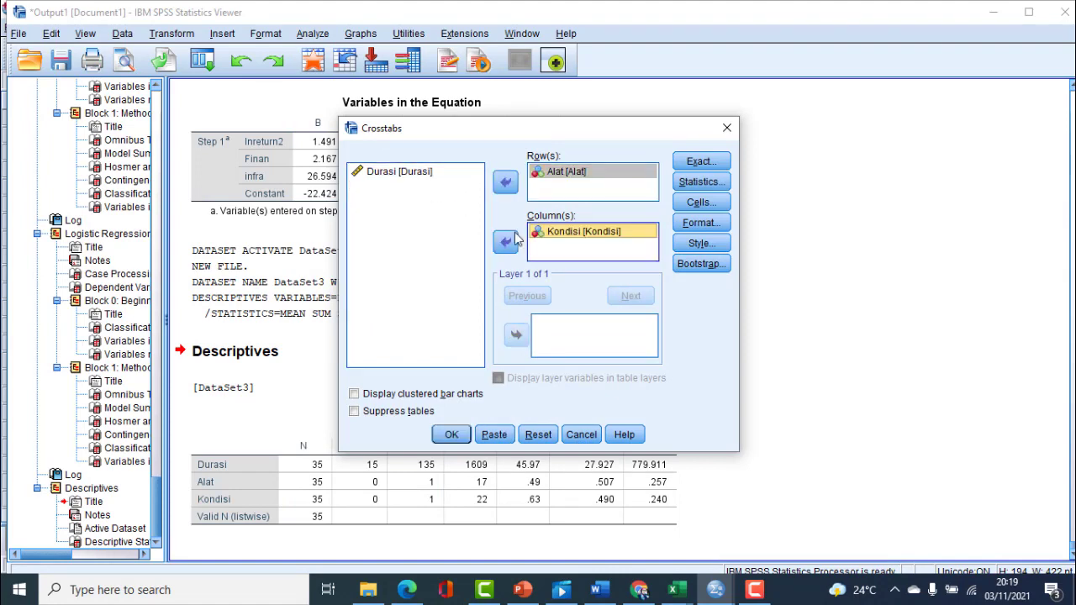
Step: Include total percentages in the crosstab cells, leave the optional statistics unselected, and run the crosstabulation
{"action": "left_click", "coordinate": [694, 183]}
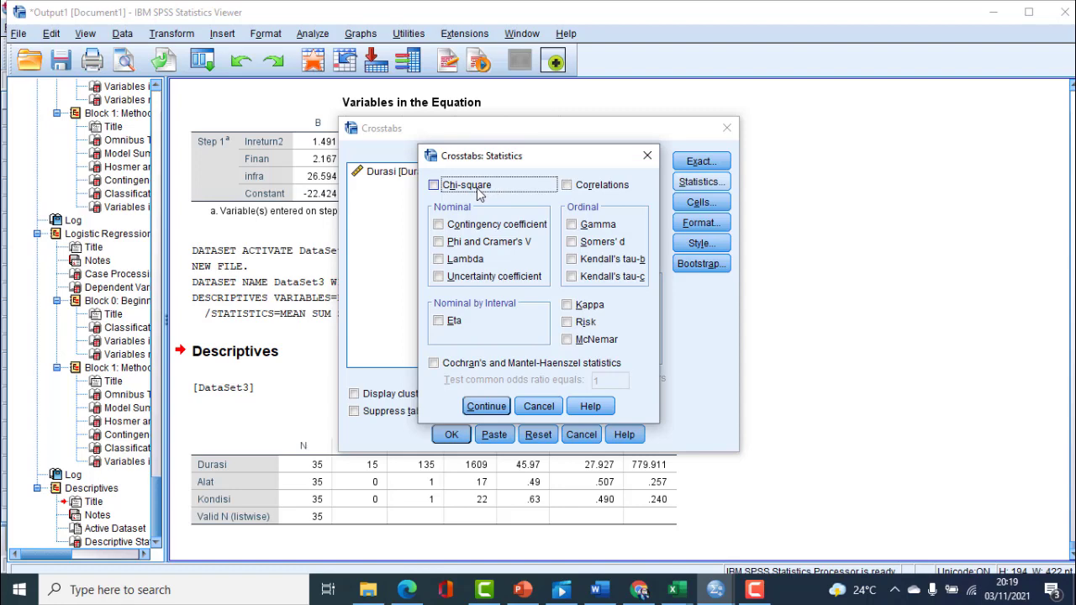
{"action": "left_click", "coordinate": [647, 155]}
{"action": "left_click", "coordinate": [698, 202]}
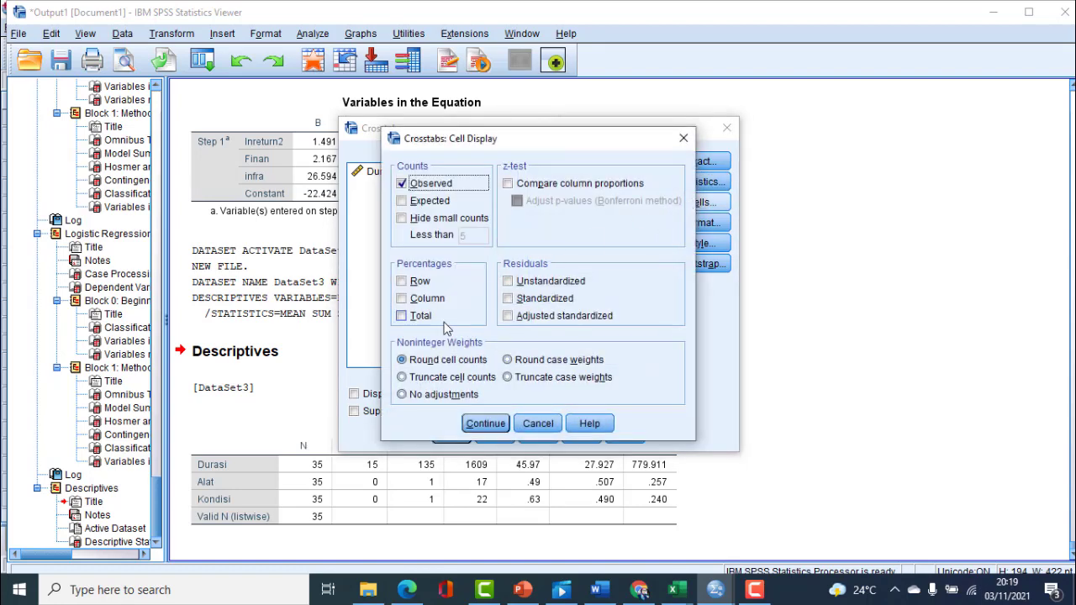
{"action": "left_click", "coordinate": [424, 318]}
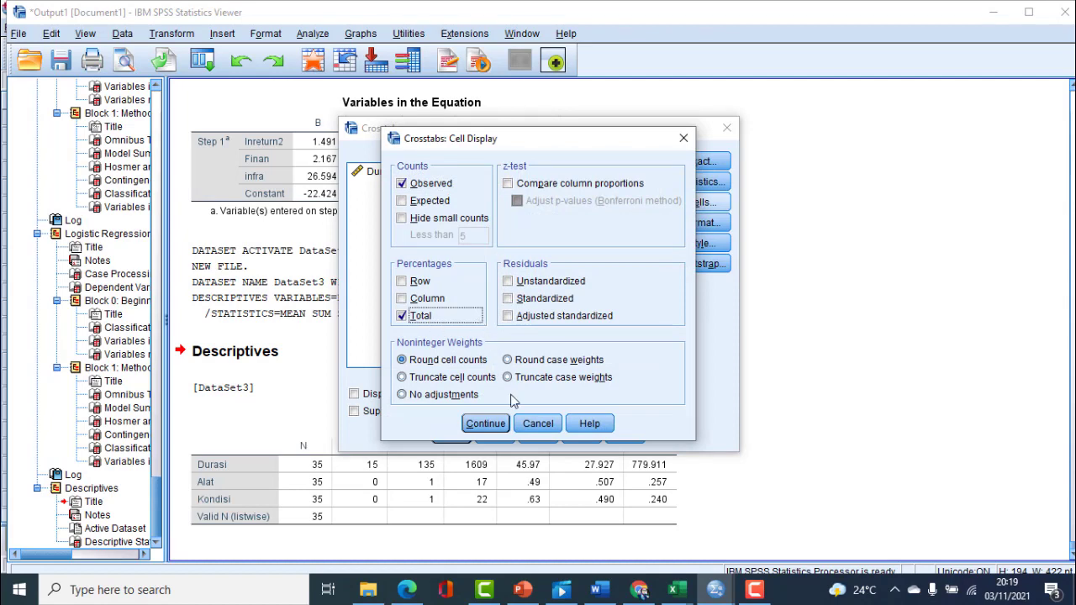
{"action": "left_click", "coordinate": [486, 425]}
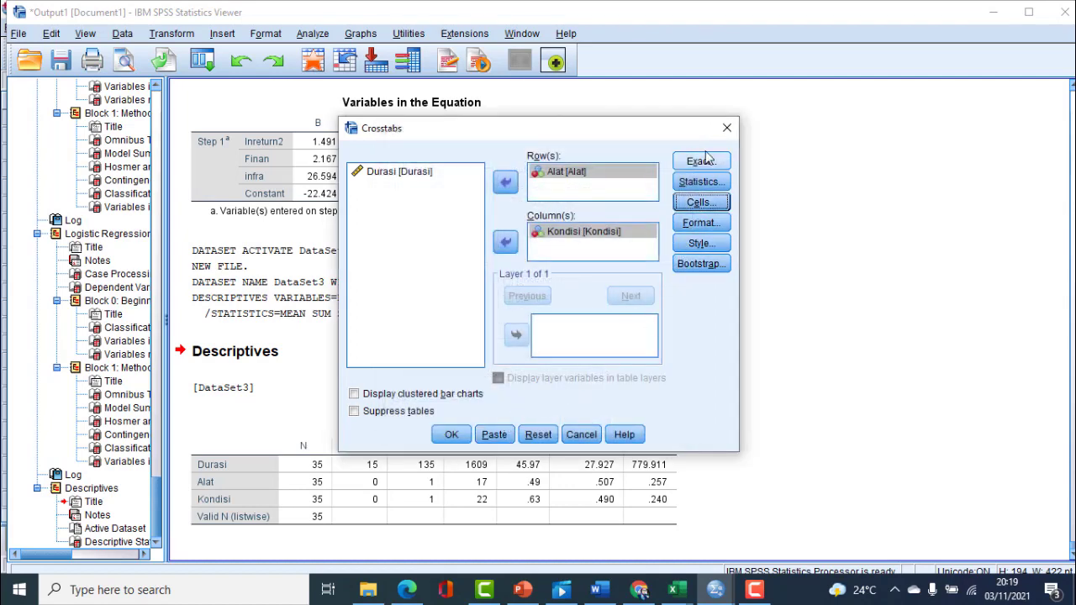
{"action": "left_click", "coordinate": [702, 183]}
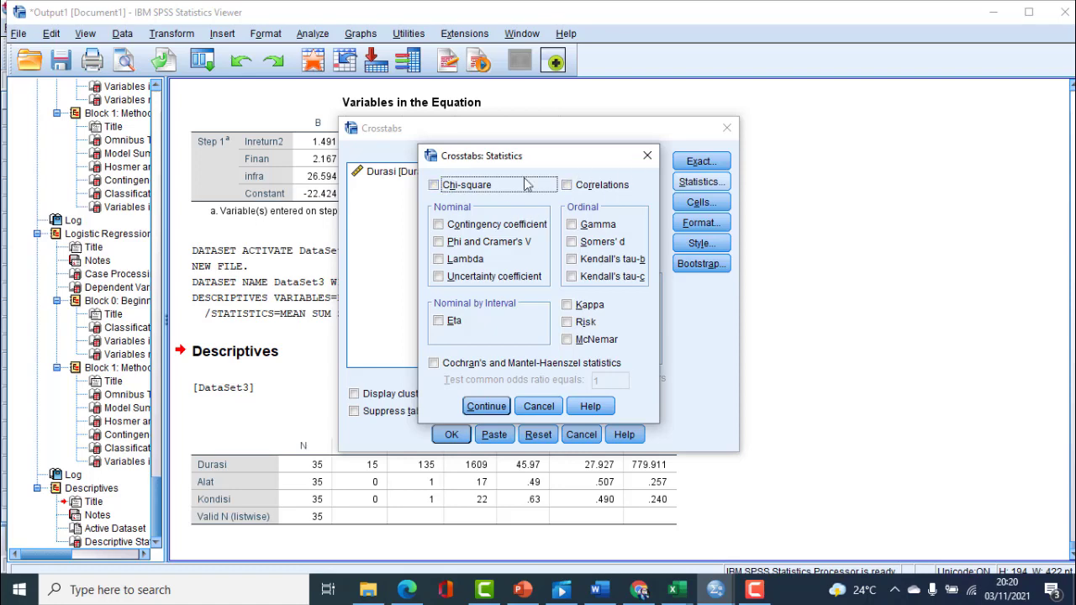
{"action": "left_click", "coordinate": [647, 155]}
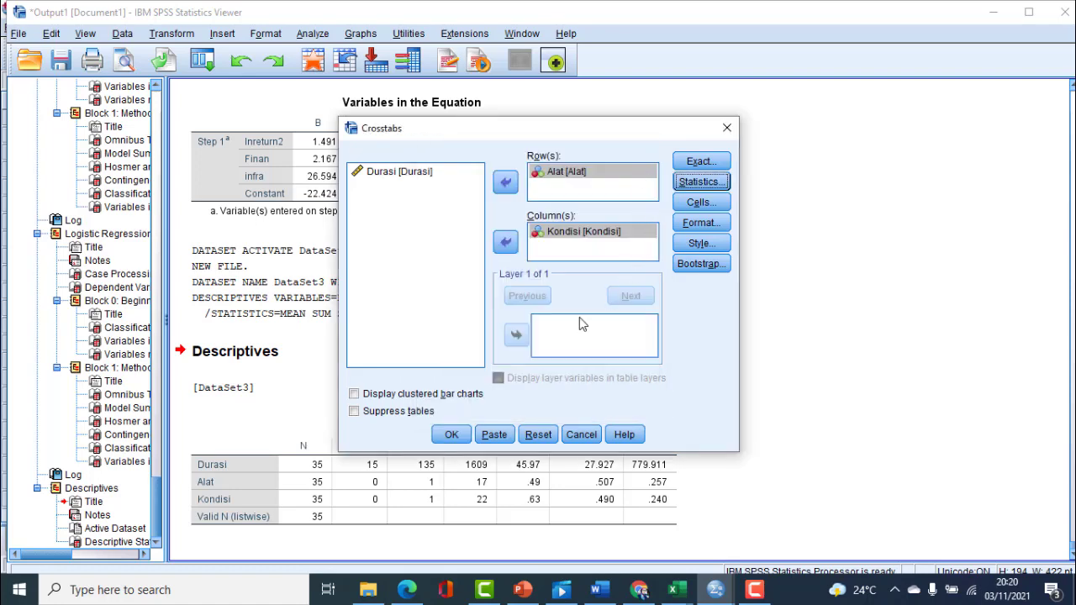
{"action": "left_click", "coordinate": [453, 437]}
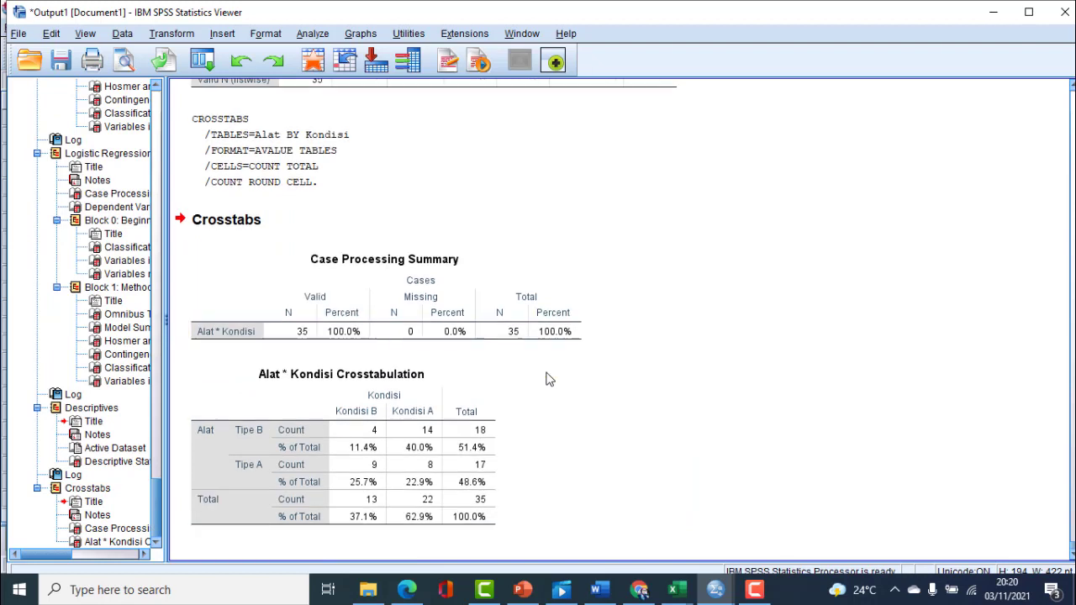
{"action": "left_click", "coordinate": [439, 459]}
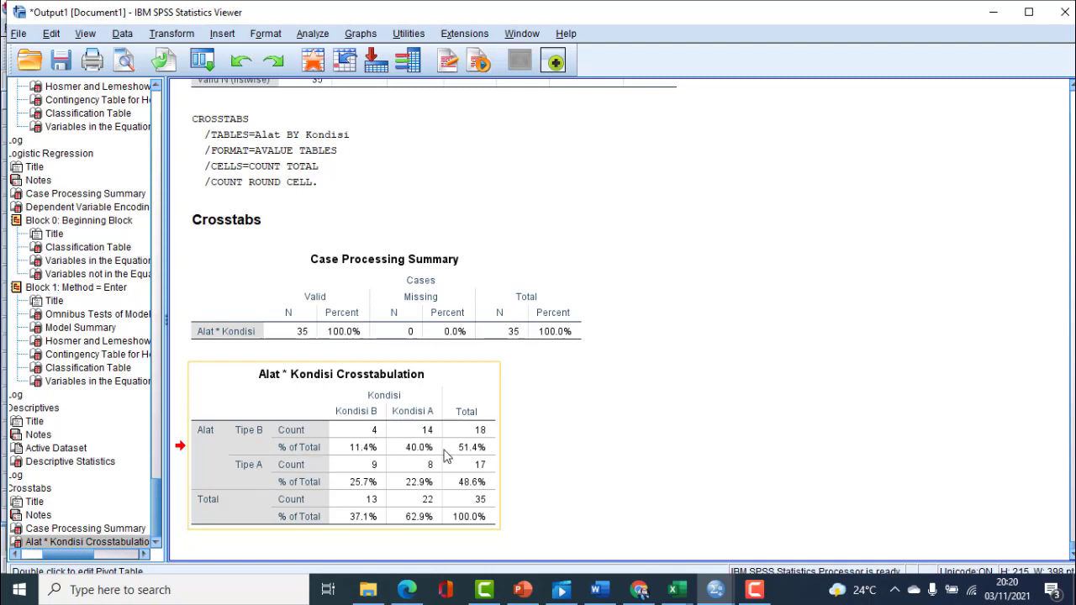
{"action": "left_click", "coordinate": [476, 414]}
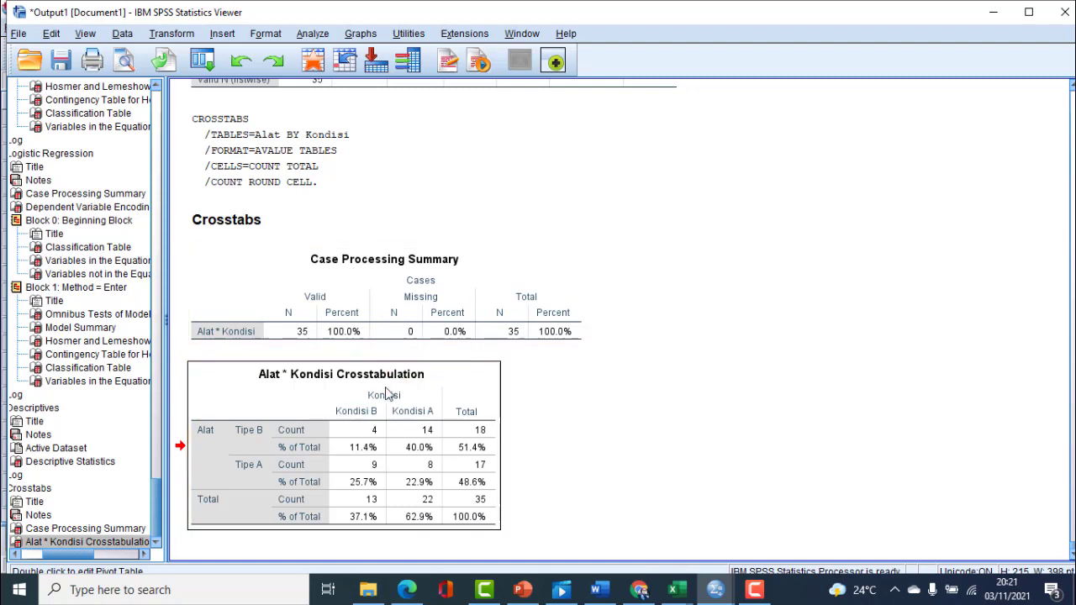
{"action": "left_click", "coordinate": [316, 35]}
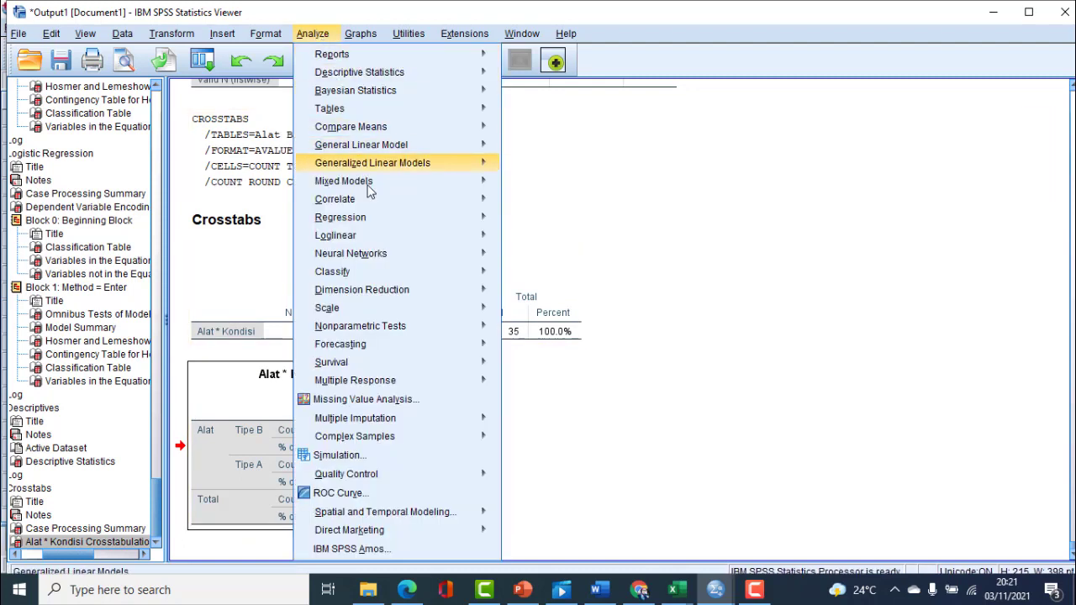
{"action": "mouse_move", "coordinate": [376, 218]}
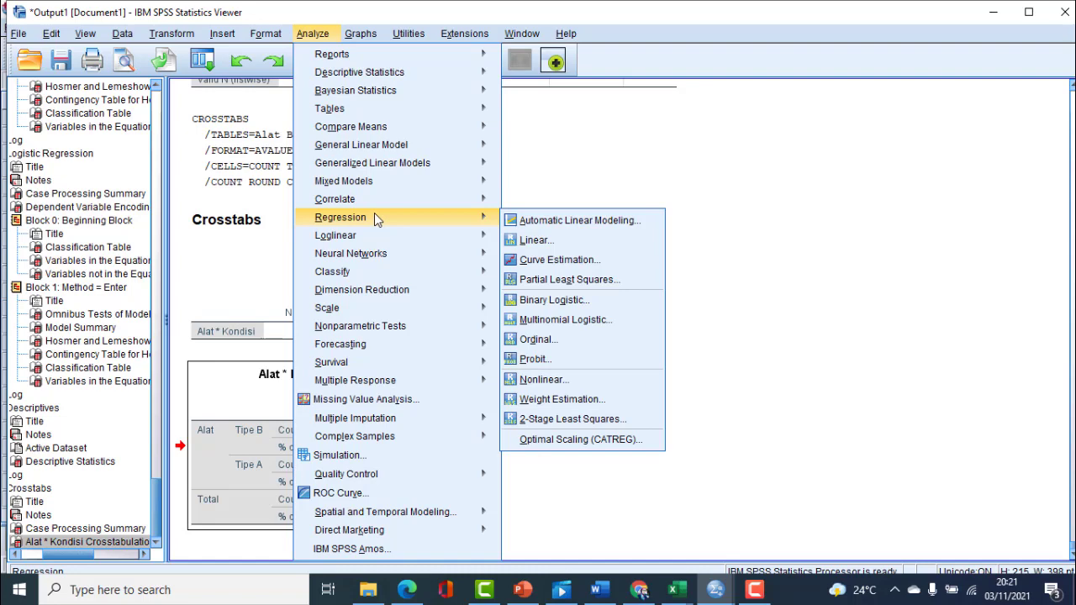
{"action": "left_click", "coordinate": [316, 34]}
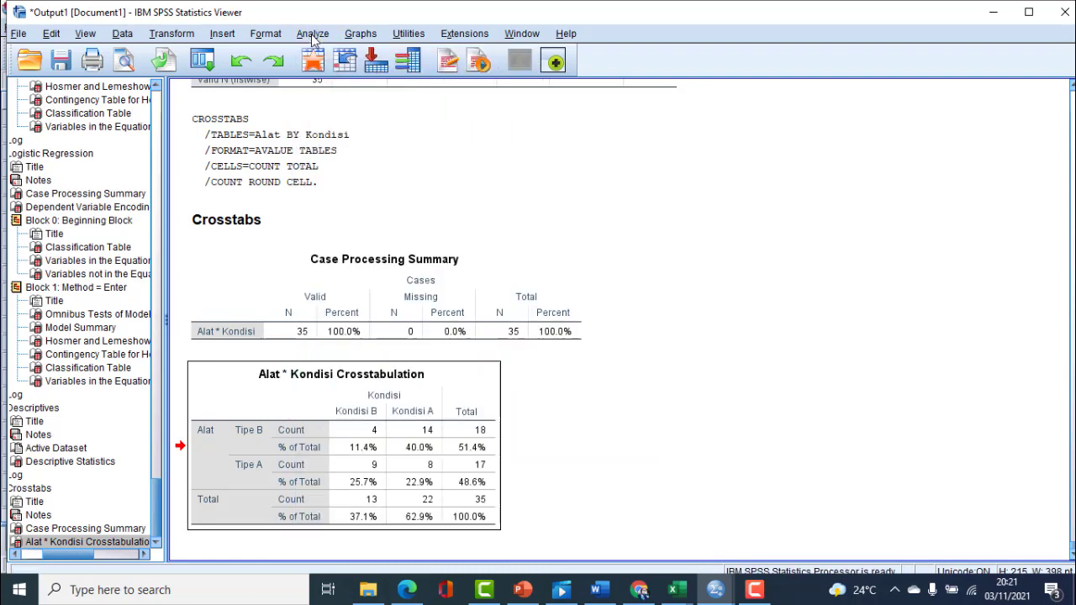
Step: Set up a binary logistic regression with Kondisi as the dependent variable, Durasi and Alat as covariates, and the Enter method
{"action": "left_click", "coordinate": [312, 36]}
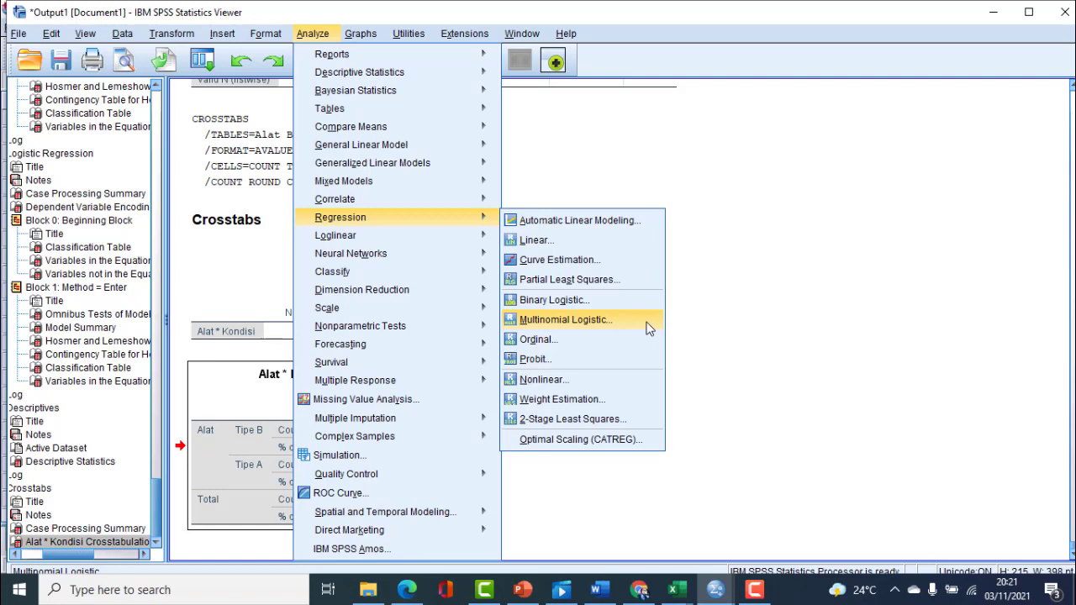
{"action": "left_click", "coordinate": [599, 309]}
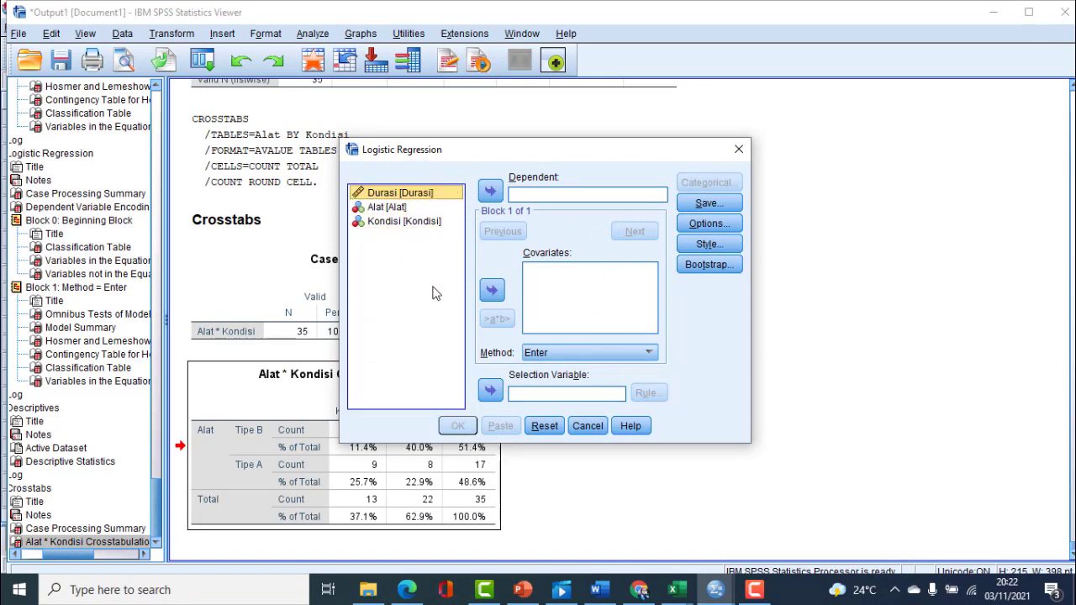
{"action": "left_click", "coordinate": [434, 223]}
{"action": "left_click", "coordinate": [489, 193]}
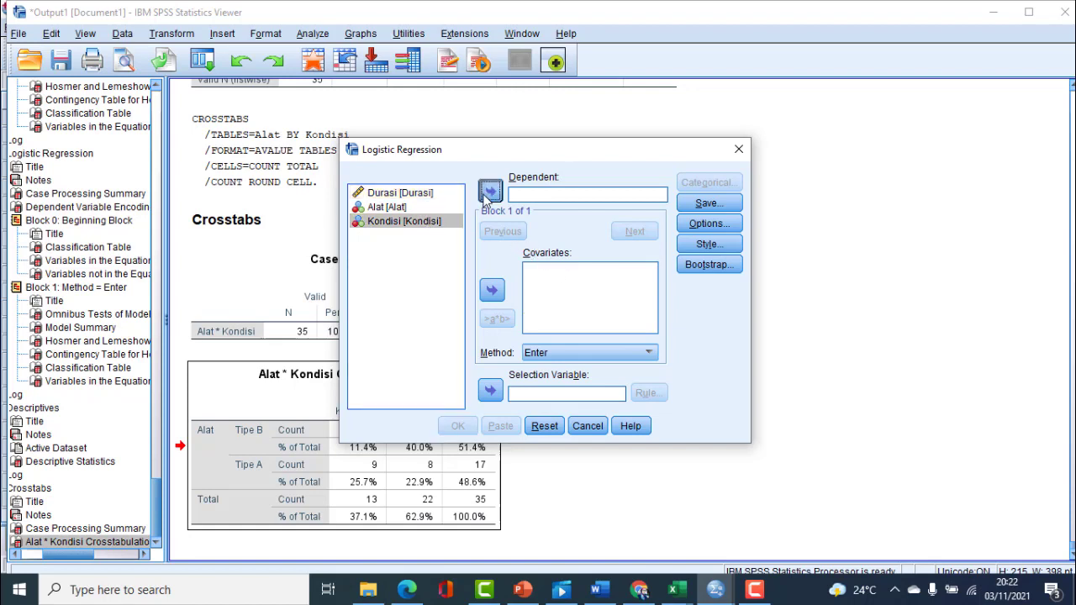
{"action": "left_click", "coordinate": [401, 197]}
{"action": "left_click", "coordinate": [402, 207], "text": "shift"}
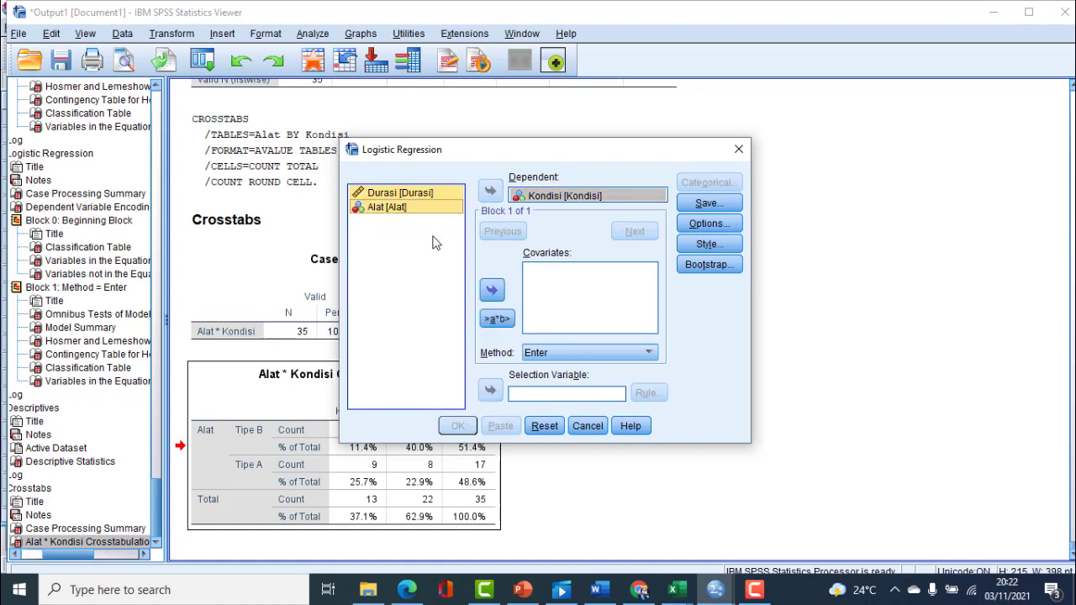
{"action": "left_click", "coordinate": [492, 291]}
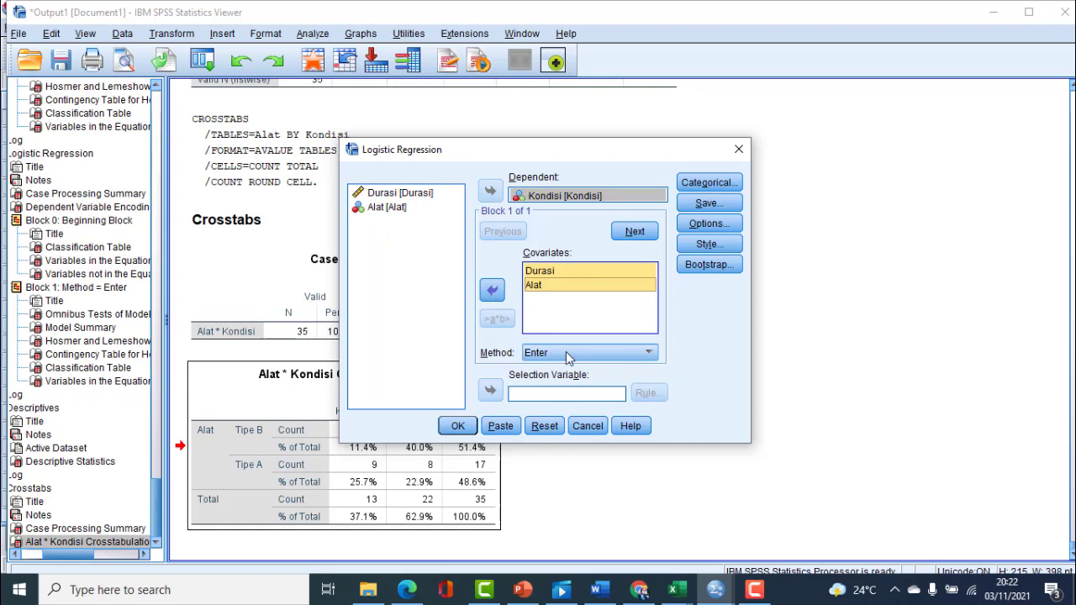
{"action": "left_click", "coordinate": [647, 353]}
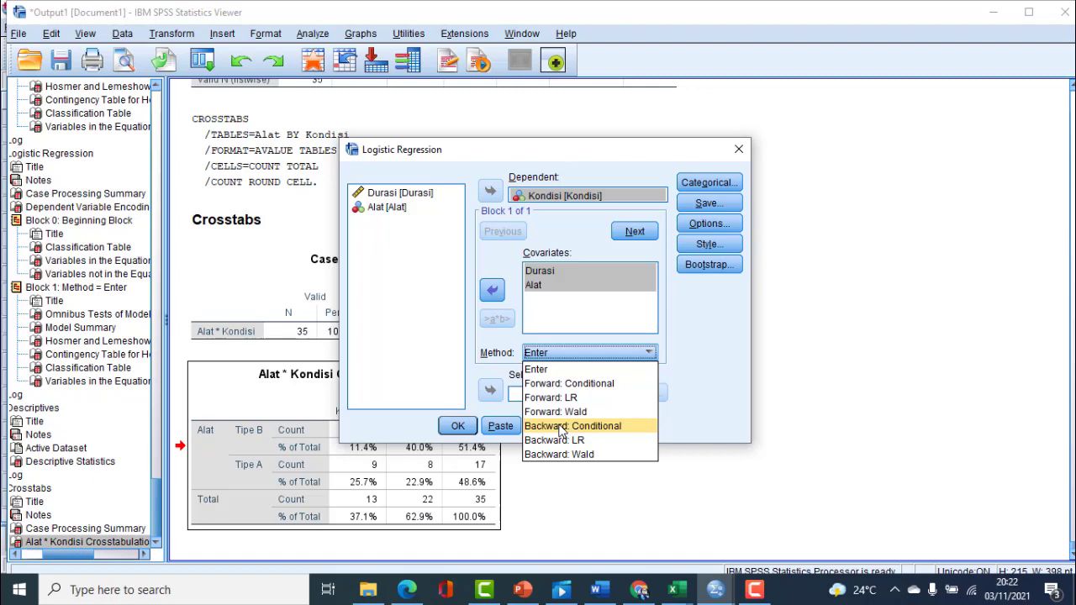
{"action": "left_click", "coordinate": [545, 371]}
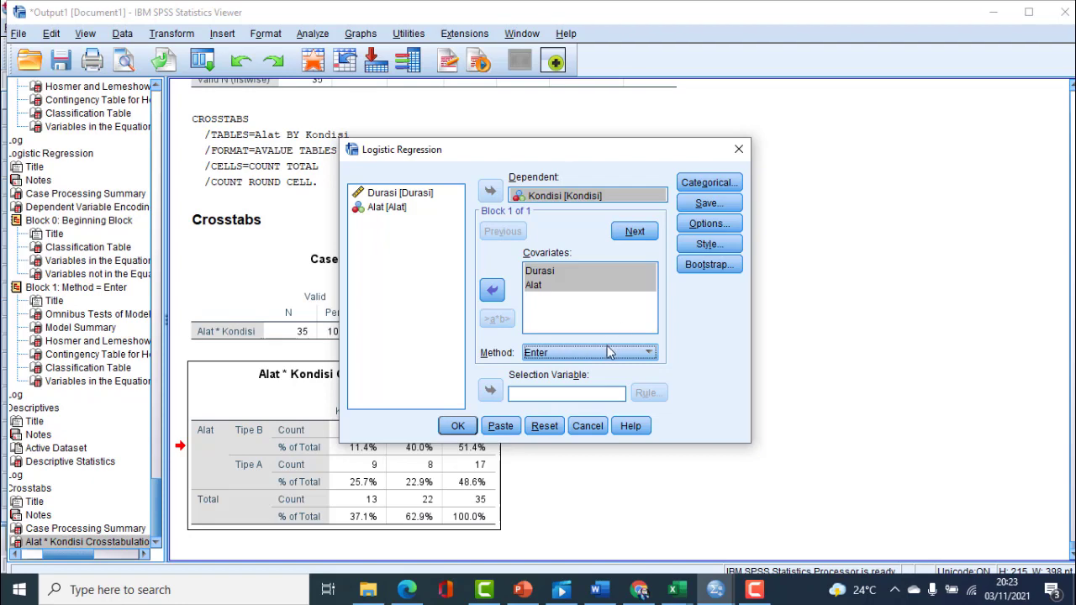
{"action": "left_click", "coordinate": [701, 187]}
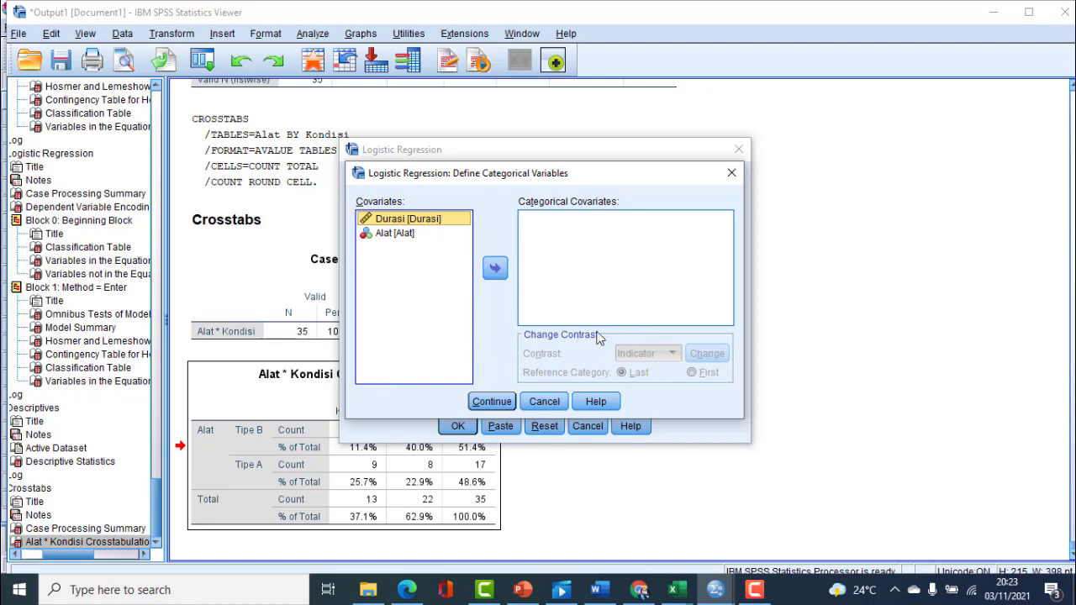
{"action": "left_click", "coordinate": [544, 401]}
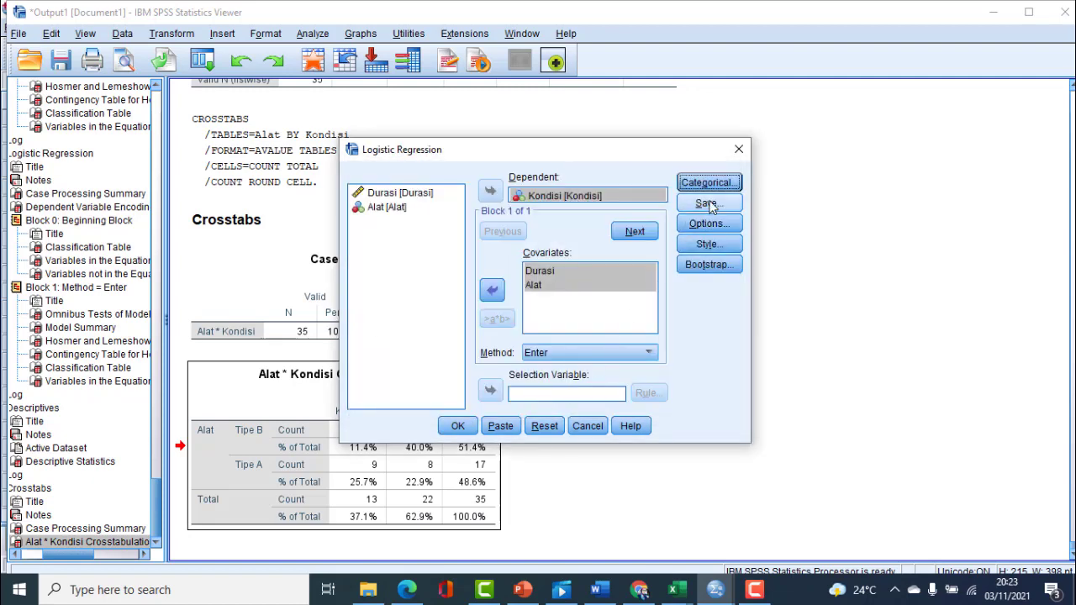
{"action": "left_click", "coordinate": [708, 204]}
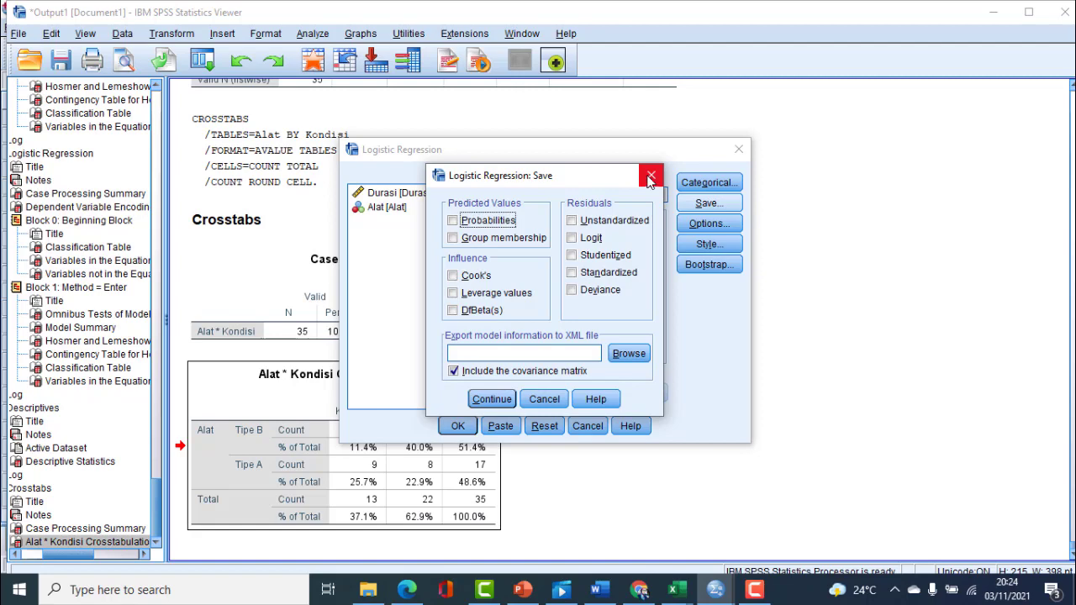
{"action": "left_click", "coordinate": [651, 177]}
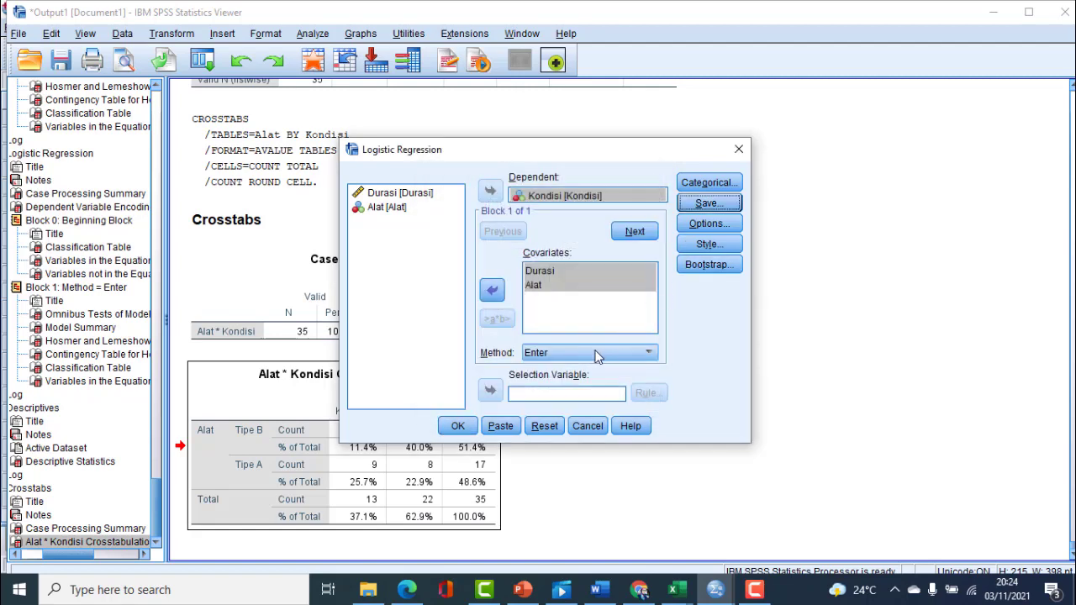
Step: Have the logistic regression save the predicted group membership, leaving probabilities, influence measures and residuals unselected
{"action": "left_click", "coordinate": [699, 204]}
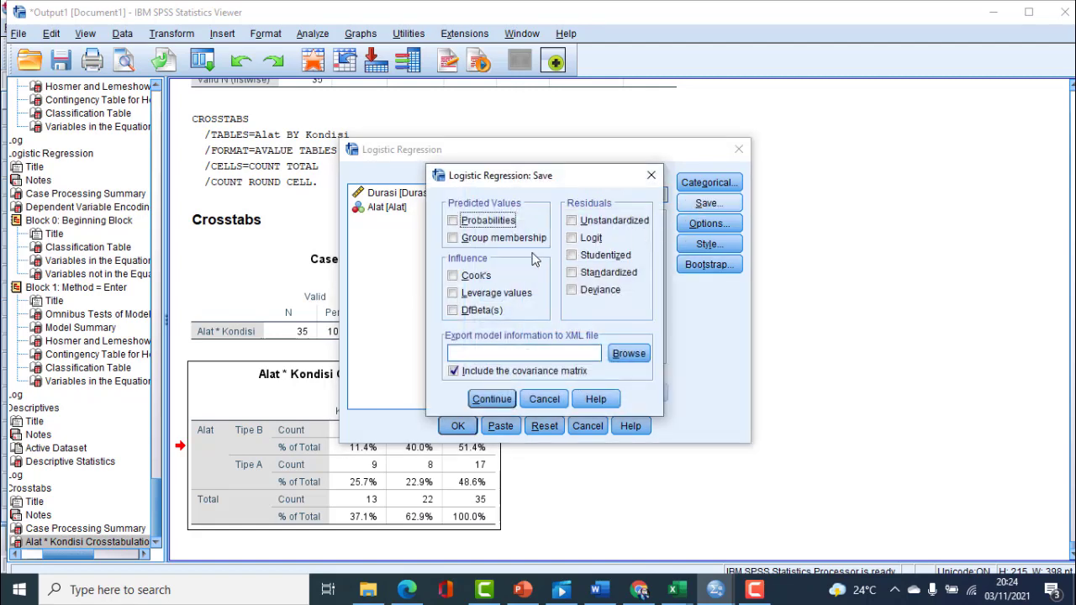
{"action": "left_click", "coordinate": [494, 239]}
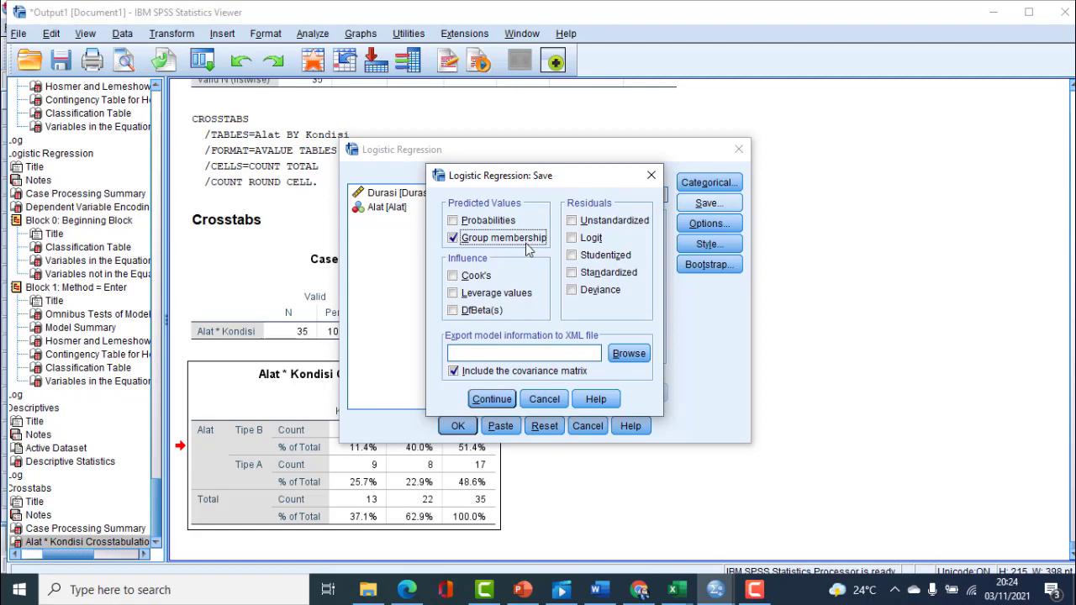
{"action": "left_click", "coordinate": [496, 397]}
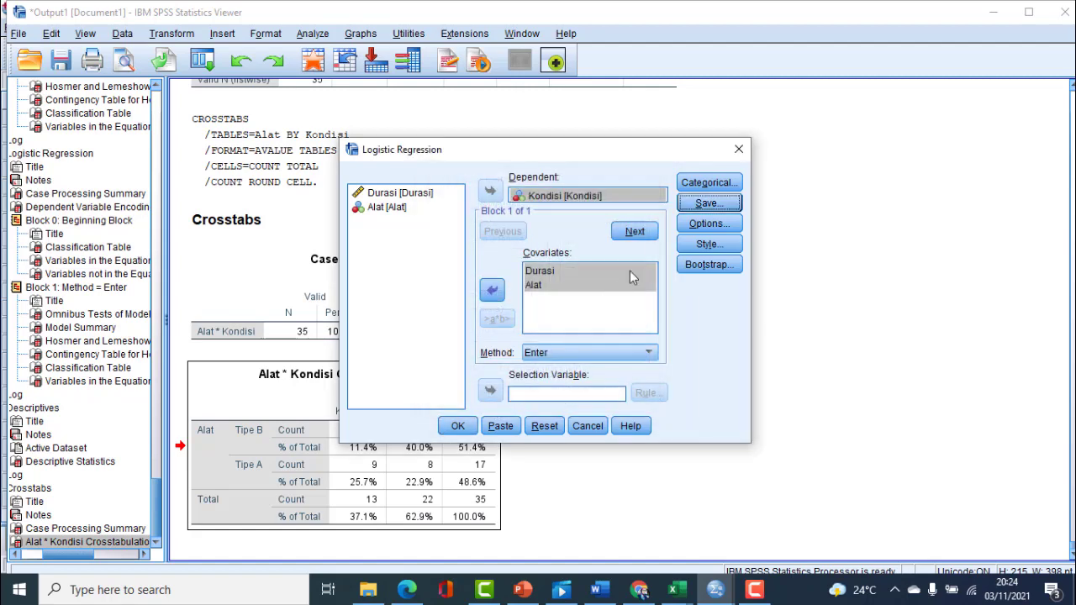
Step: Include the Hosmer-Lemeshow goodness-of-fit test in the regression options and run the logistic regression
{"action": "left_click", "coordinate": [688, 225]}
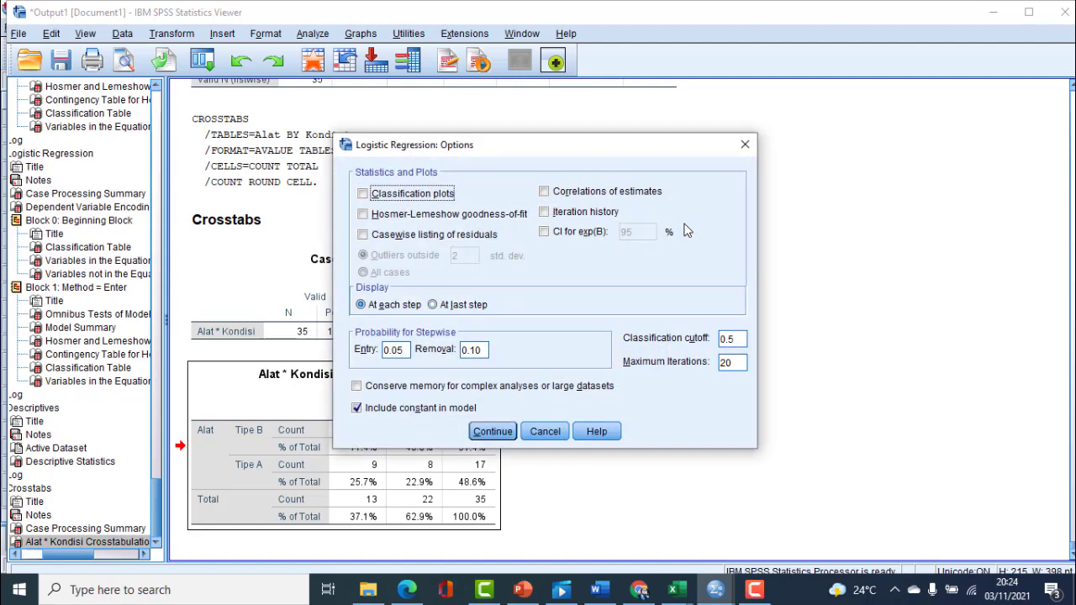
{"action": "left_click", "coordinate": [445, 215]}
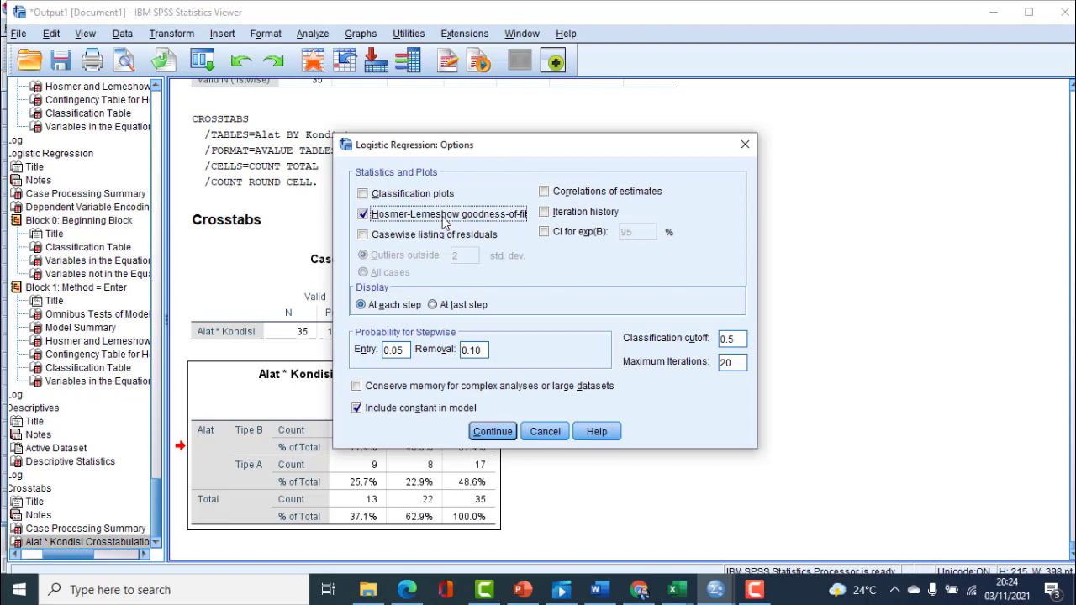
{"action": "left_click", "coordinate": [505, 431]}
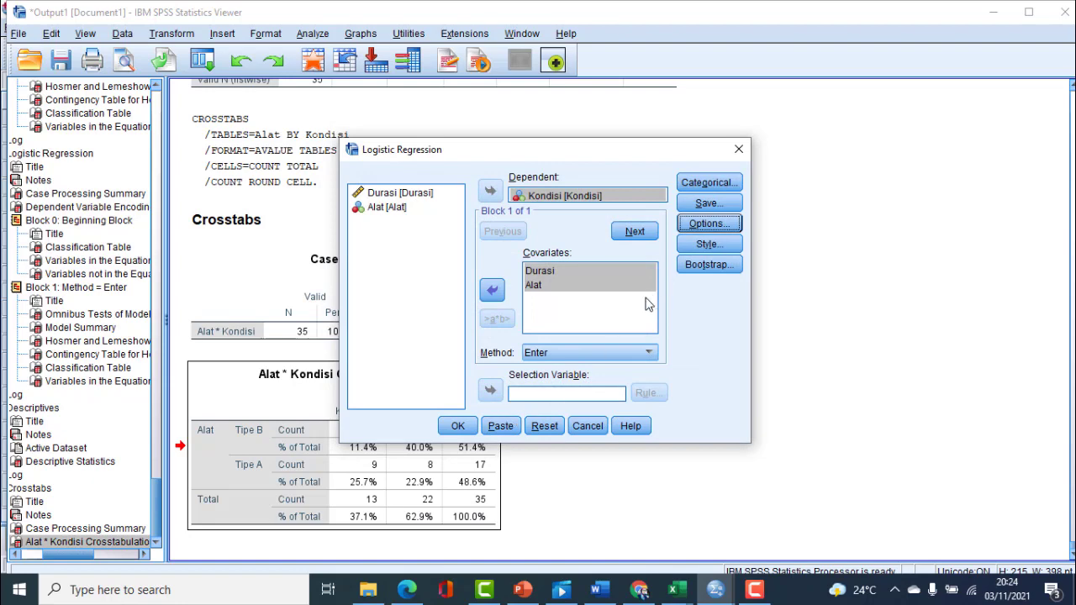
{"action": "left_click", "coordinate": [461, 427]}
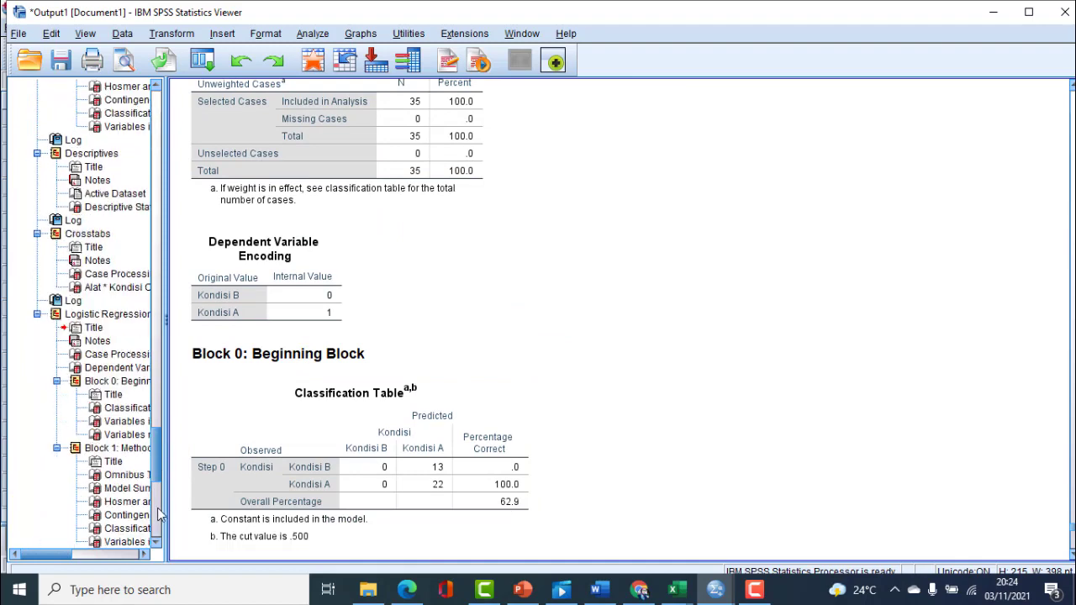
Step: Examine the new logistic regression output from the Case Processing Summary through the Block 1 Variables in the Equation table
{"action": "left_click", "coordinate": [108, 315]}
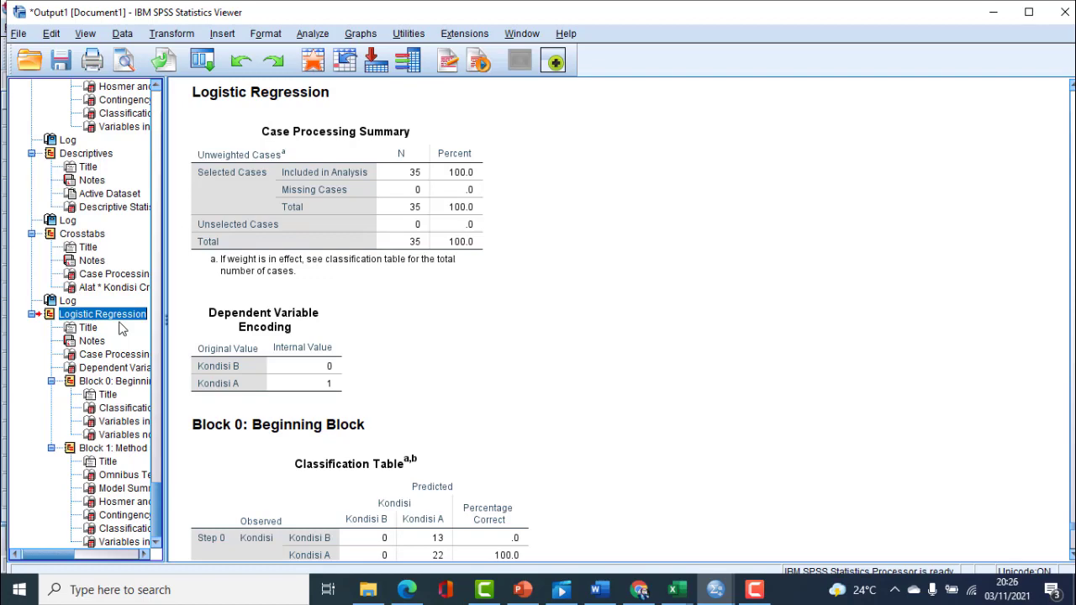
{"action": "scroll", "coordinate": [248, 328], "scroll_direction": "down", "scroll_amount": 3}
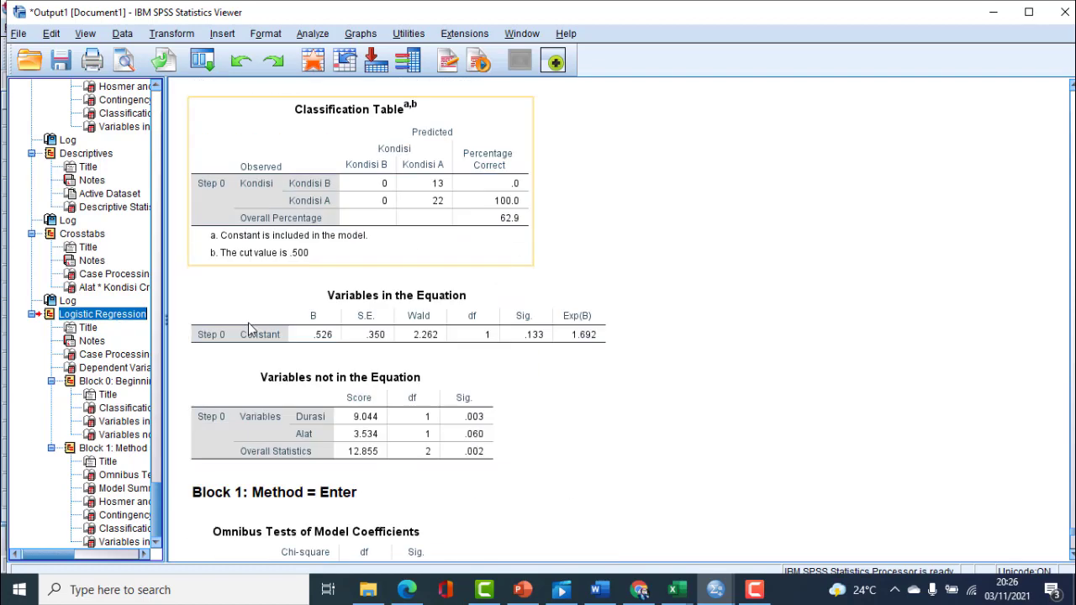
{"action": "scroll", "coordinate": [248, 322], "scroll_direction": "down", "scroll_amount": 2}
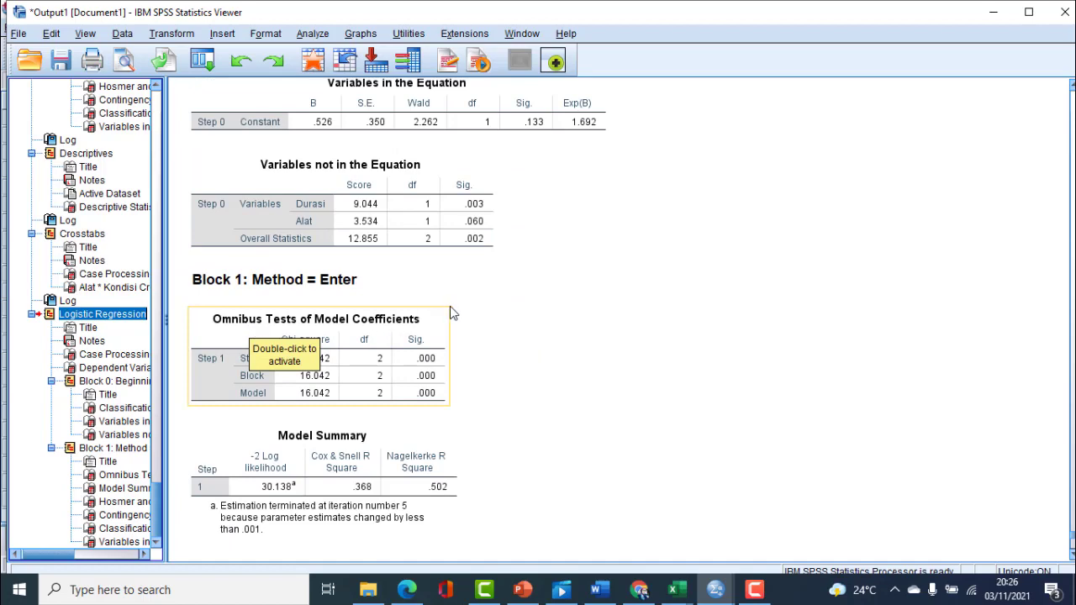
{"action": "scroll", "coordinate": [459, 311], "scroll_direction": "down", "scroll_amount": 1}
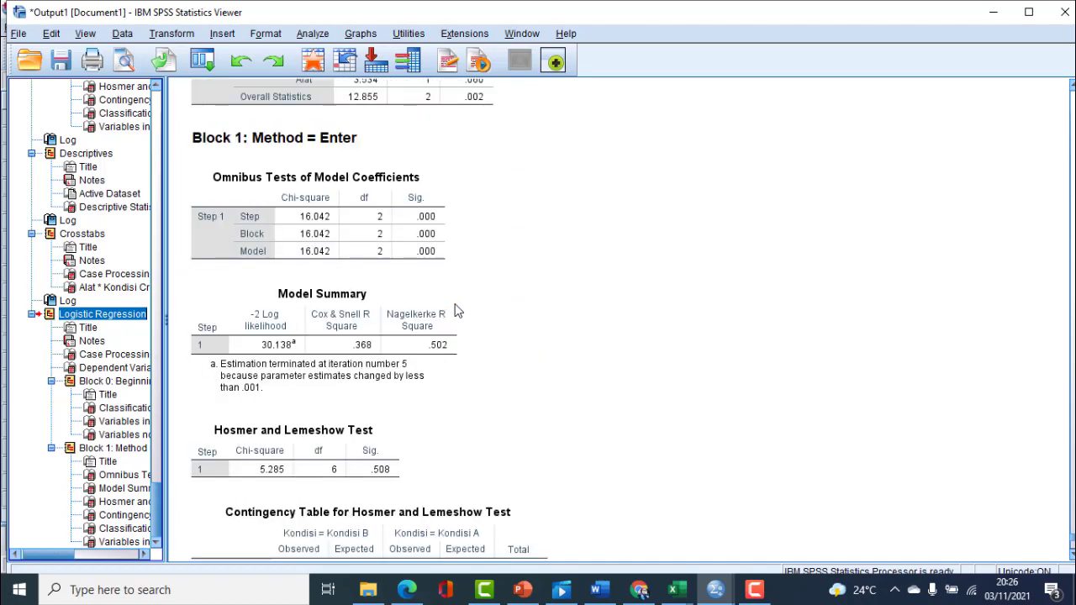
{"action": "scroll", "coordinate": [458, 311], "scroll_direction": "down", "scroll_amount": 1}
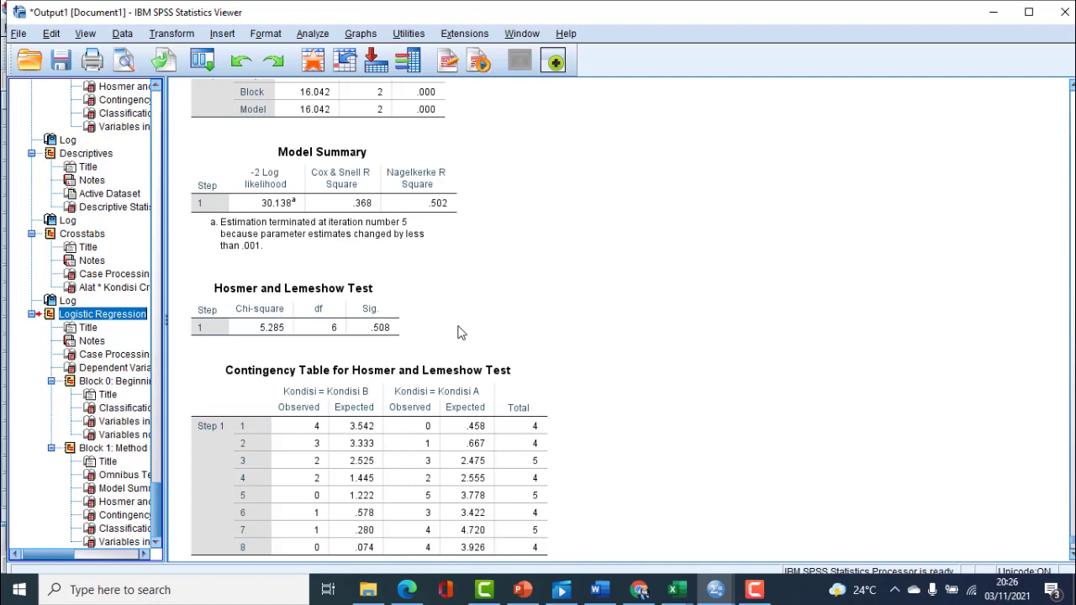
{"action": "scroll", "coordinate": [461, 333], "scroll_direction": "down", "scroll_amount": 5}
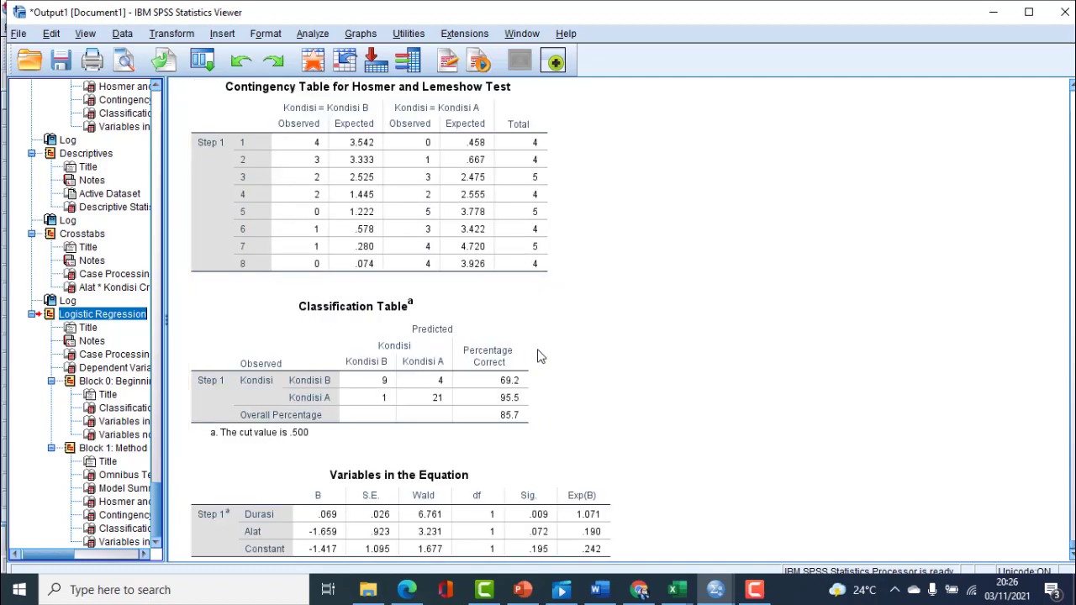
{"action": "scroll", "coordinate": [541, 356], "scroll_direction": "down", "scroll_amount": 1}
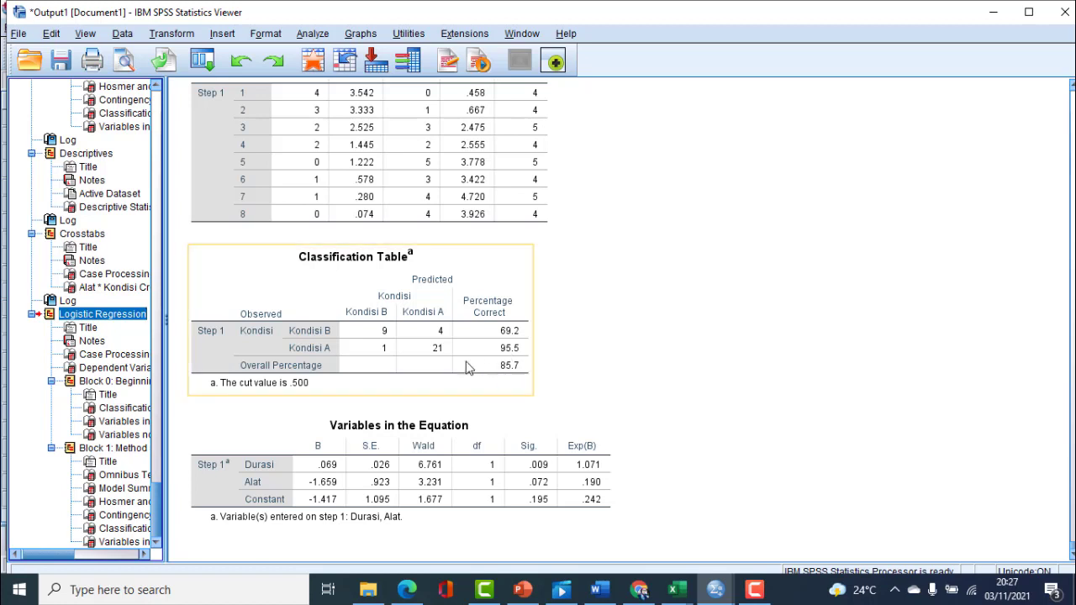
Step: Review the Block 1 Model Summary, Hosmer and Lemeshow test, contingency table and Classification Table again
{"action": "scroll", "coordinate": [492, 370], "scroll_direction": "up", "scroll_amount": 3}
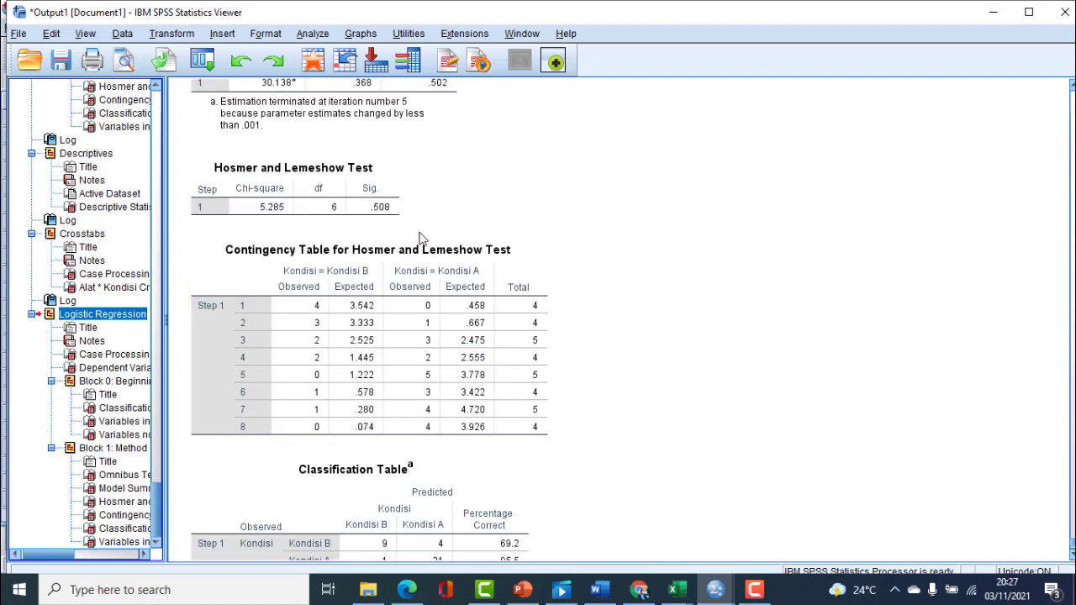
{"action": "scroll", "coordinate": [454, 339], "scroll_direction": "down", "scroll_amount": 2}
{"action": "left_click", "coordinate": [454, 339]}
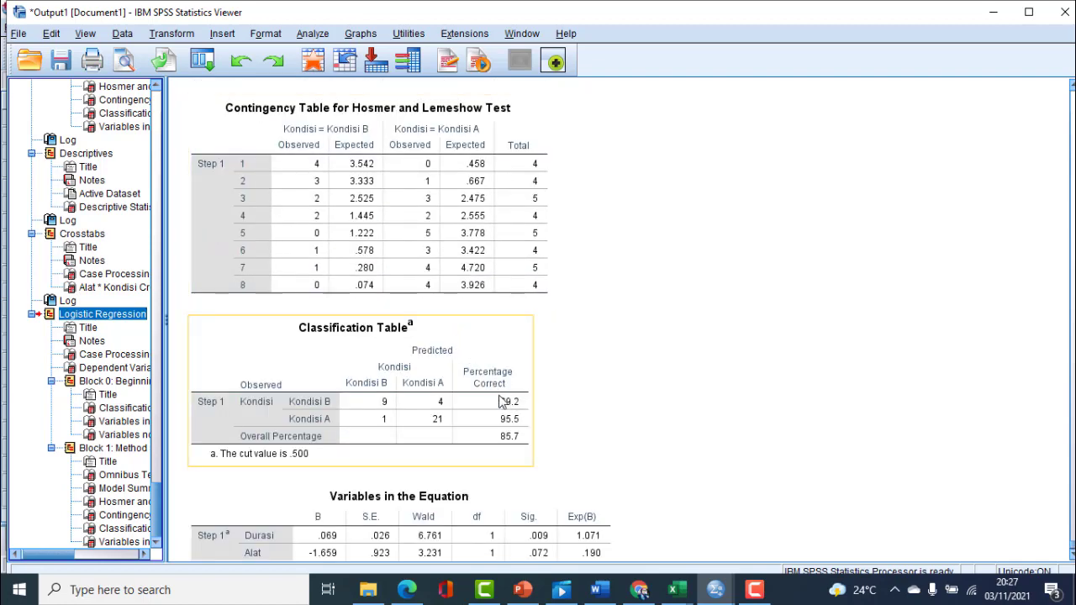
{"action": "scroll", "coordinate": [454, 283], "scroll_direction": "up", "scroll_amount": 3}
{"action": "scroll", "coordinate": [471, 308], "scroll_direction": "down", "scroll_amount": 3}
{"action": "scroll", "coordinate": [507, 383], "scroll_direction": "down", "scroll_amount": 2}
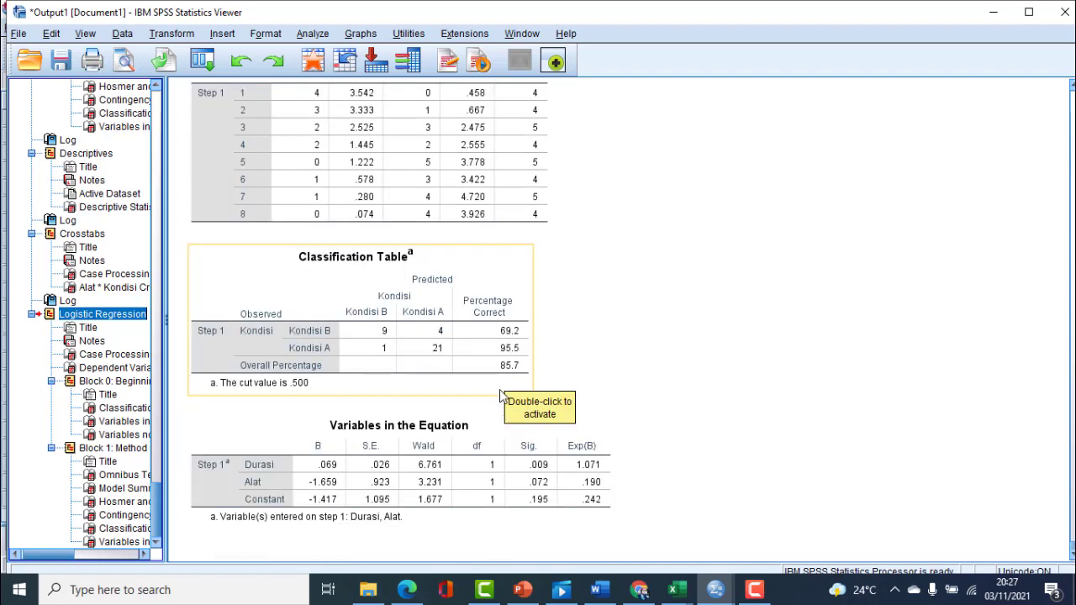
{"action": "scroll", "coordinate": [643, 446], "scroll_direction": "up", "scroll_amount": 4}
{"action": "scroll", "coordinate": [637, 443], "scroll_direction": "up", "scroll_amount": 2}
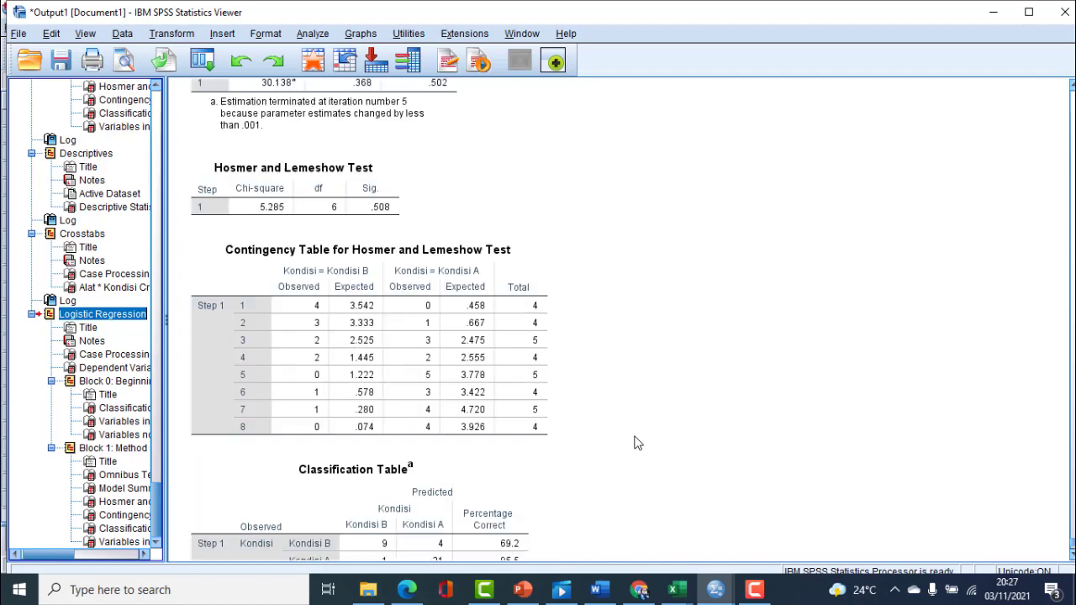
{"action": "scroll", "coordinate": [636, 443], "scroll_direction": "up", "scroll_amount": 2}
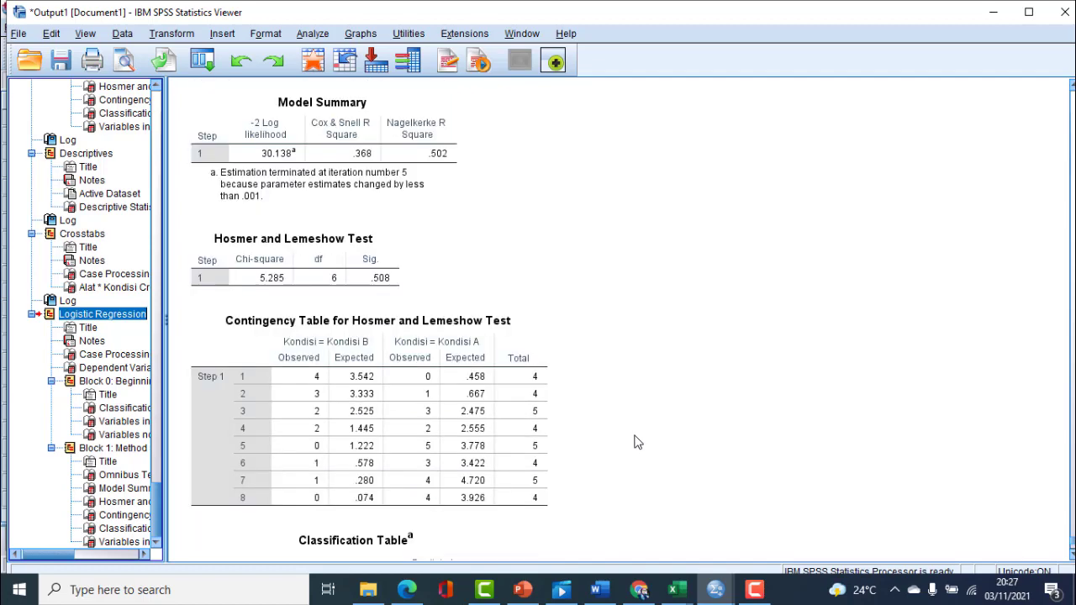
Step: Review the Block 1 output from the Omnibus Tests of Model Coefficients down to the Variables in the Equation table
{"action": "scroll", "coordinate": [637, 443], "scroll_direction": "up", "scroll_amount": 4}
{"action": "scroll", "coordinate": [636, 444], "scroll_direction": "up", "scroll_amount": 2}
{"action": "left_click", "coordinate": [348, 242]}
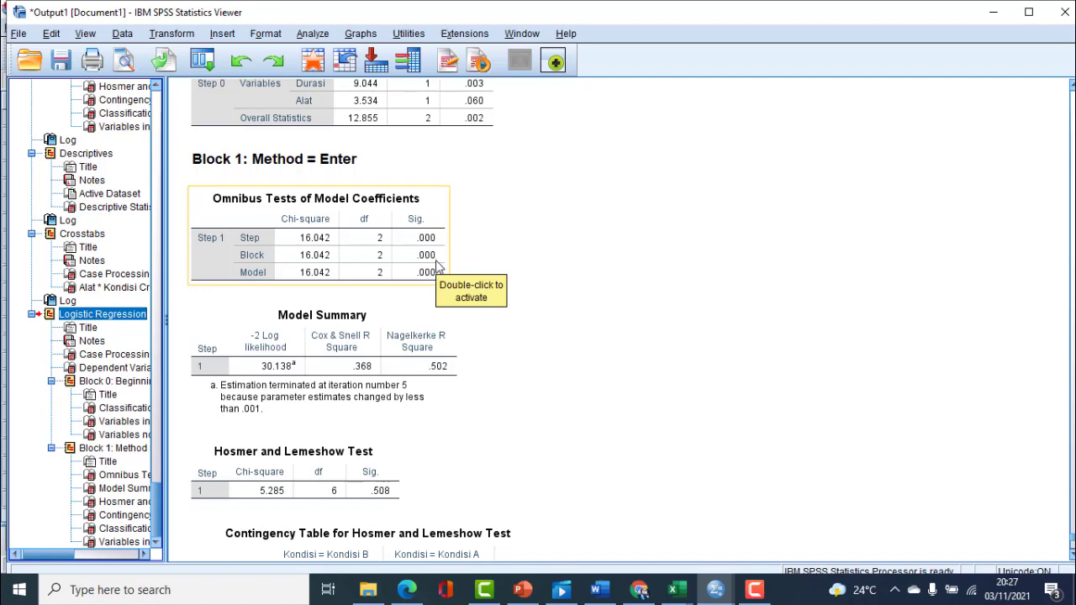
{"action": "scroll", "coordinate": [436, 265], "scroll_direction": "down", "scroll_amount": 3}
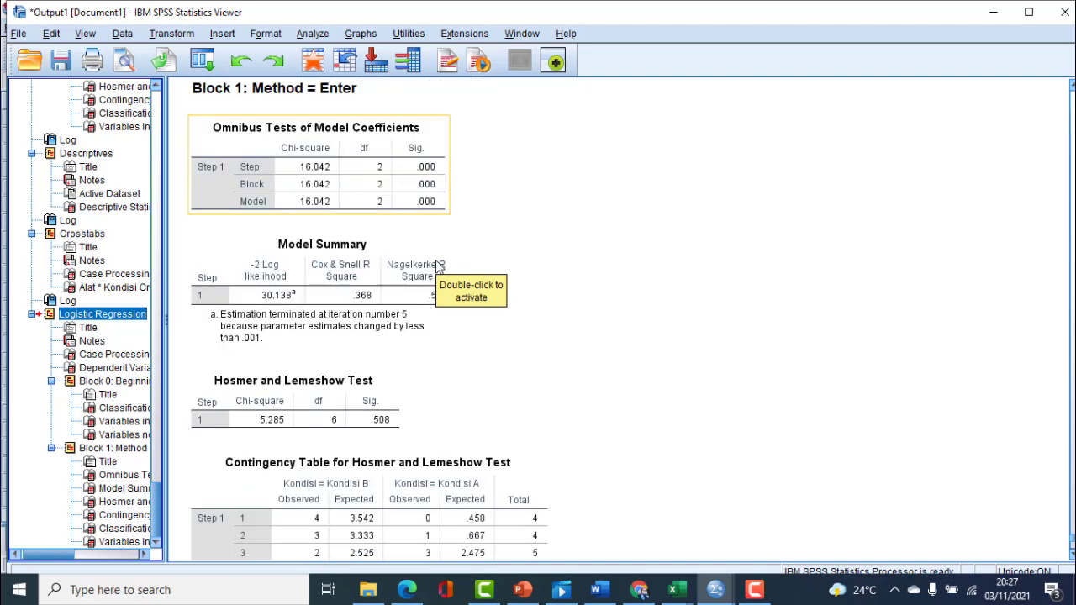
{"action": "scroll", "coordinate": [437, 325], "scroll_direction": "down", "scroll_amount": 7}
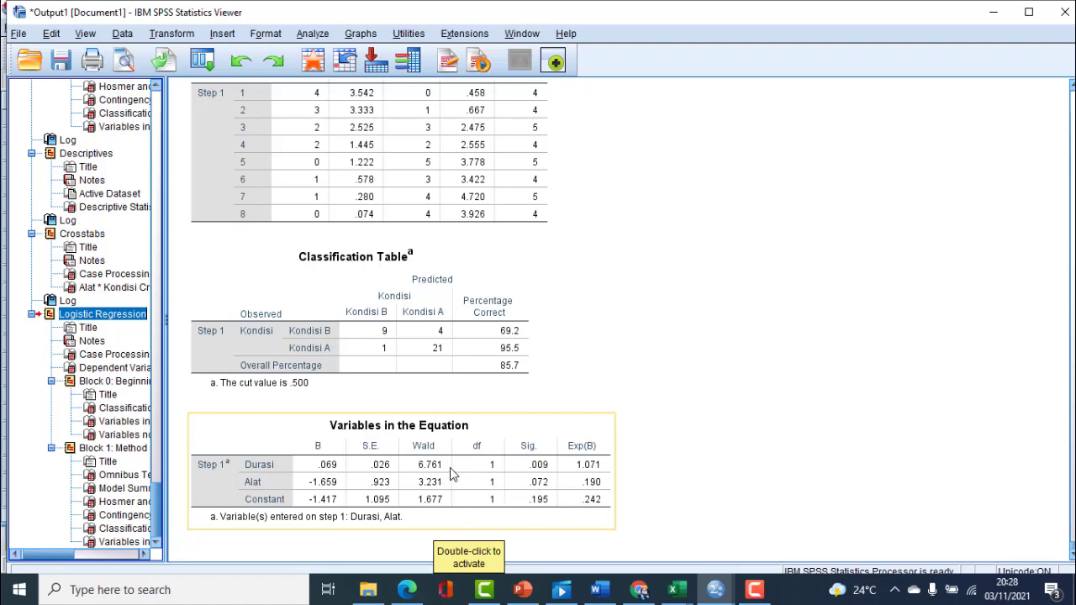
Step: Recheck the Block 1 Hosmer and Lemeshow test, Model Summary and Omnibus Tests of Model Coefficients
{"action": "scroll", "coordinate": [460, 477], "scroll_direction": "up", "scroll_amount": 5}
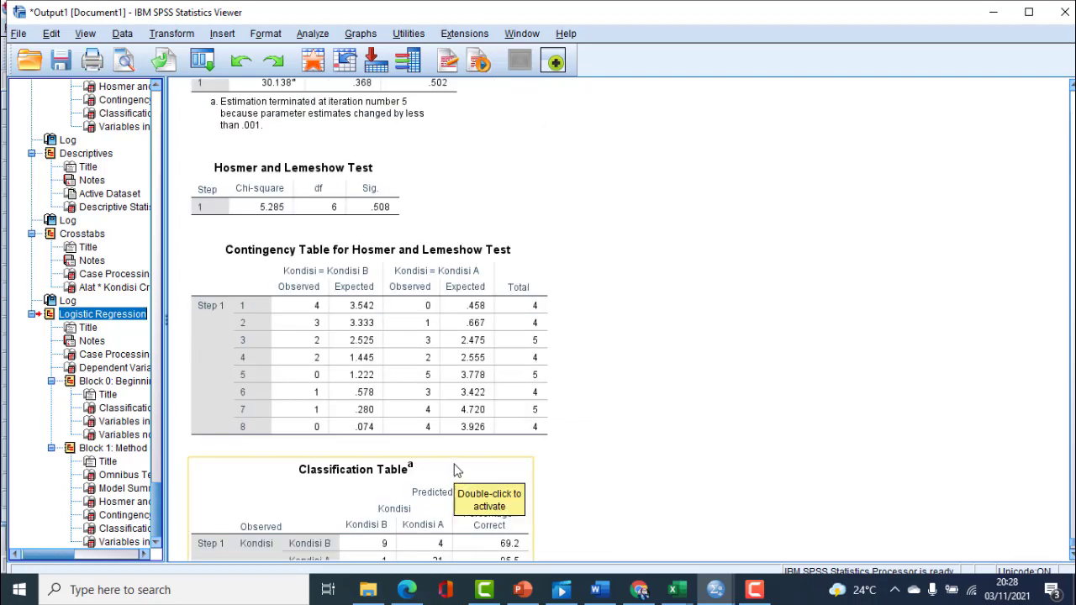
{"action": "scroll", "coordinate": [457, 471], "scroll_direction": "up", "scroll_amount": 3}
{"action": "scroll", "coordinate": [455, 468], "scroll_direction": "up", "scroll_amount": 2}
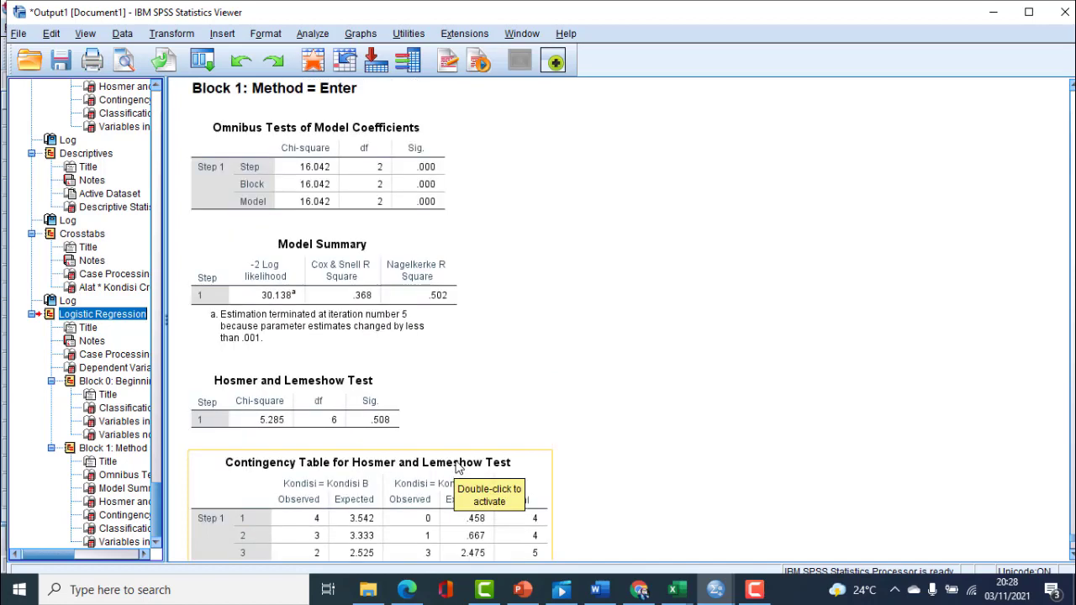
{"action": "scroll", "coordinate": [457, 469], "scroll_direction": "up", "scroll_amount": 2}
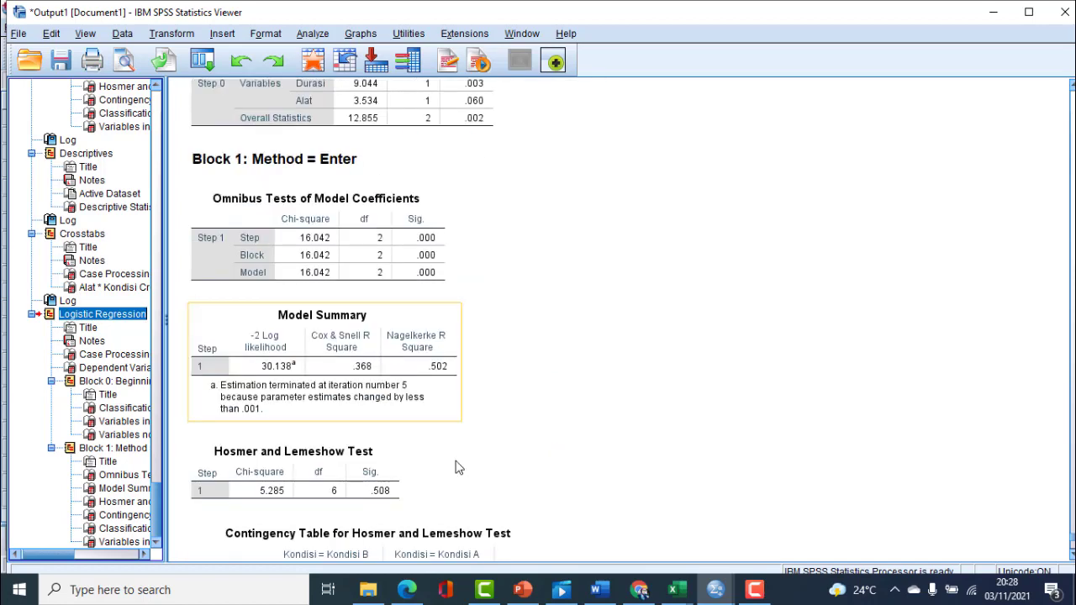
{"action": "scroll", "coordinate": [451, 441], "scroll_direction": "down", "scroll_amount": 3}
{"action": "scroll", "coordinate": [452, 440], "scroll_direction": "up", "scroll_amount": 5}
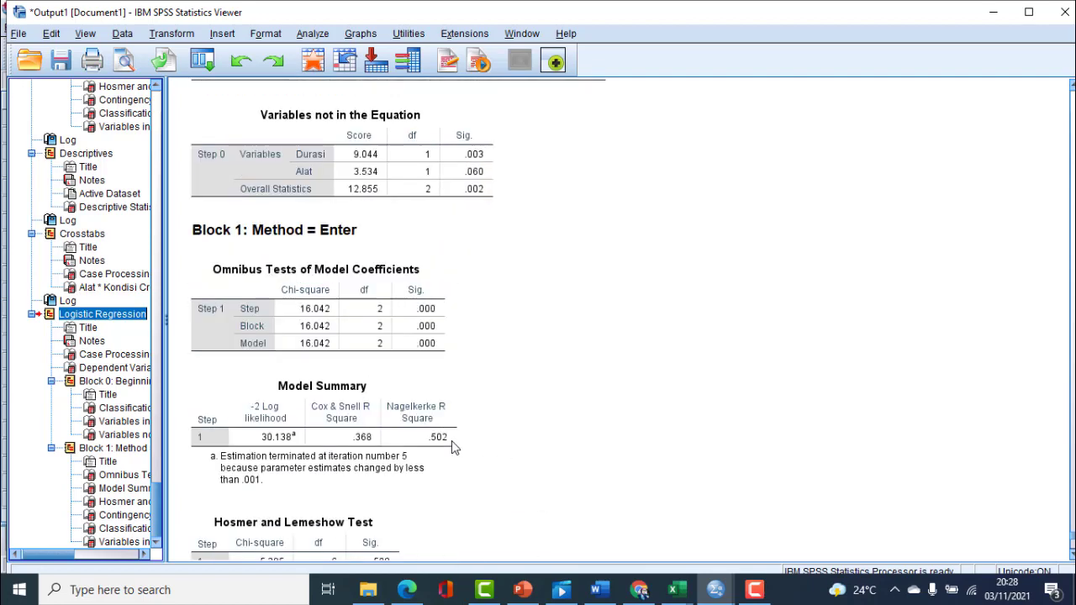
{"action": "scroll", "coordinate": [452, 447], "scroll_direction": "up", "scroll_amount": 2}
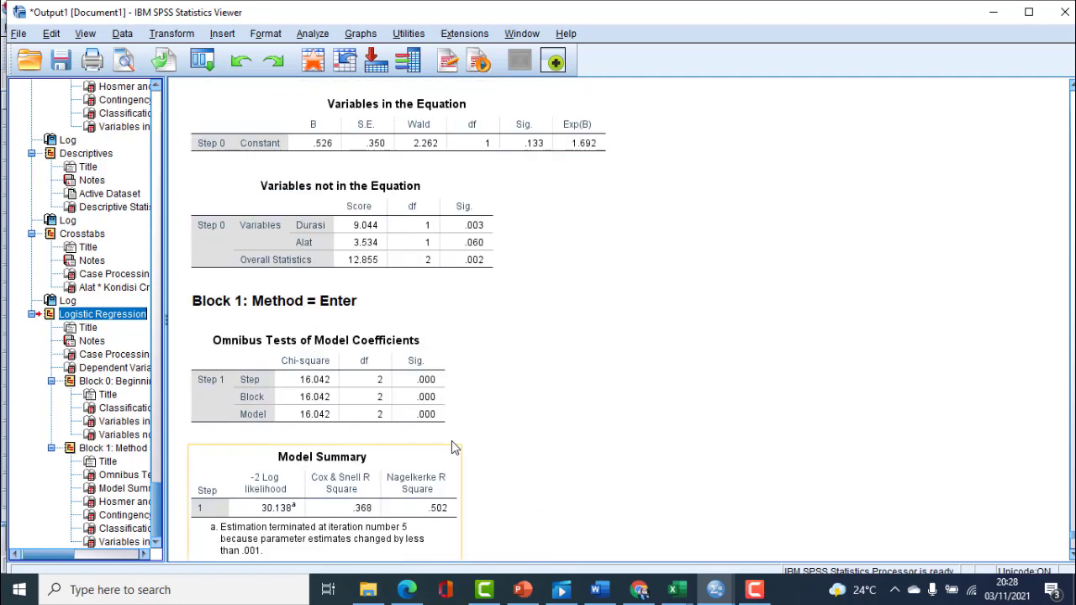
Step: Compare the Block 0 Classification Table and variable tables with the Block 1 Model Summary, including its Nagelkerke R Square
{"action": "scroll", "coordinate": [451, 441], "scroll_direction": "up", "scroll_amount": 10}
{"action": "scroll", "coordinate": [451, 447], "scroll_direction": "up", "scroll_amount": 2}
{"action": "scroll", "coordinate": [452, 447], "scroll_direction": "down", "scroll_amount": 4}
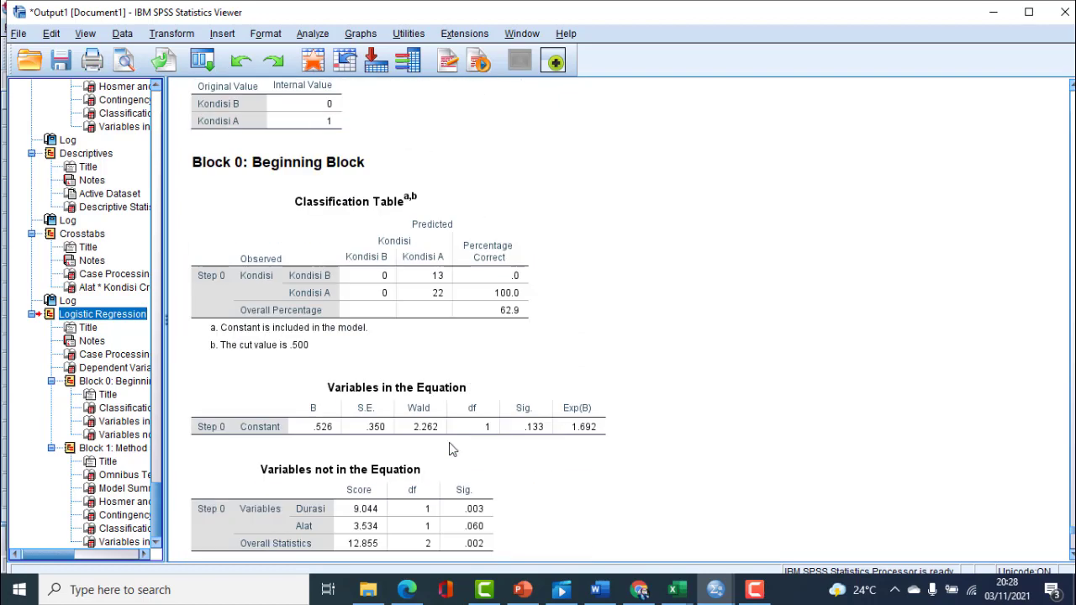
{"action": "scroll", "coordinate": [451, 447], "scroll_direction": "down", "scroll_amount": 2}
{"action": "scroll", "coordinate": [451, 447], "scroll_direction": "down", "scroll_amount": 6}
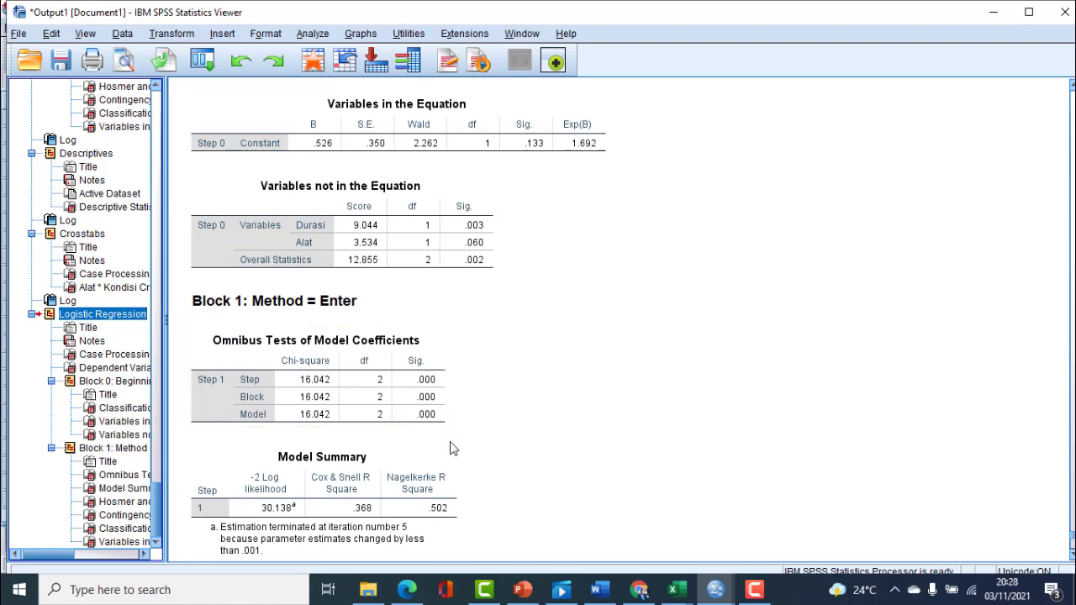
{"action": "scroll", "coordinate": [451, 448], "scroll_direction": "down", "scroll_amount": 4}
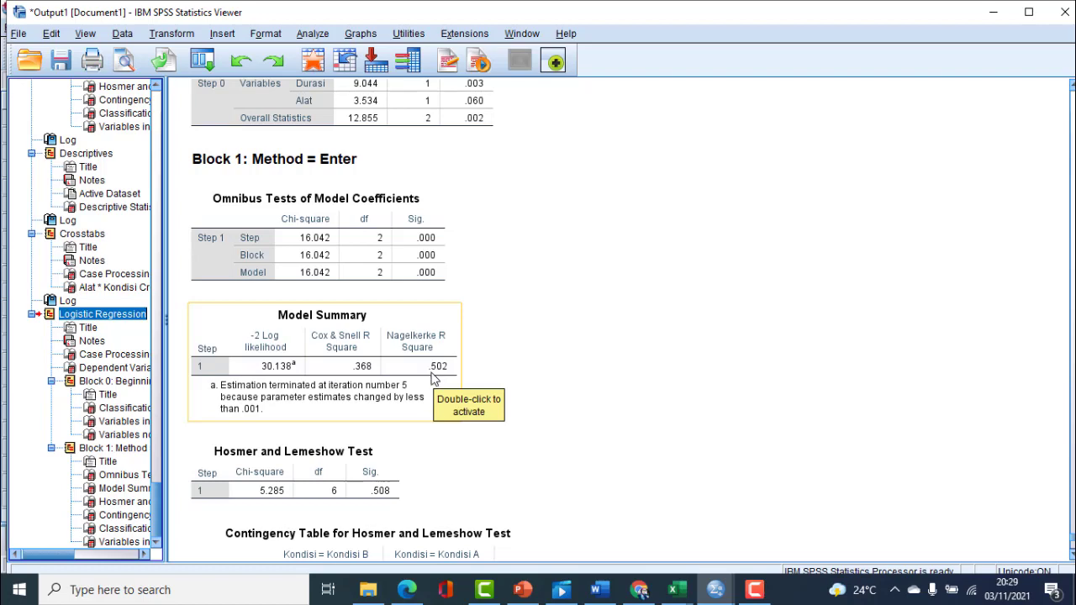
Step: Read the Hosmer-Lemeshow contingency table, the Block 1 Classification Table and the final coefficient table
{"action": "scroll", "coordinate": [433, 380], "scroll_direction": "down", "scroll_amount": 3}
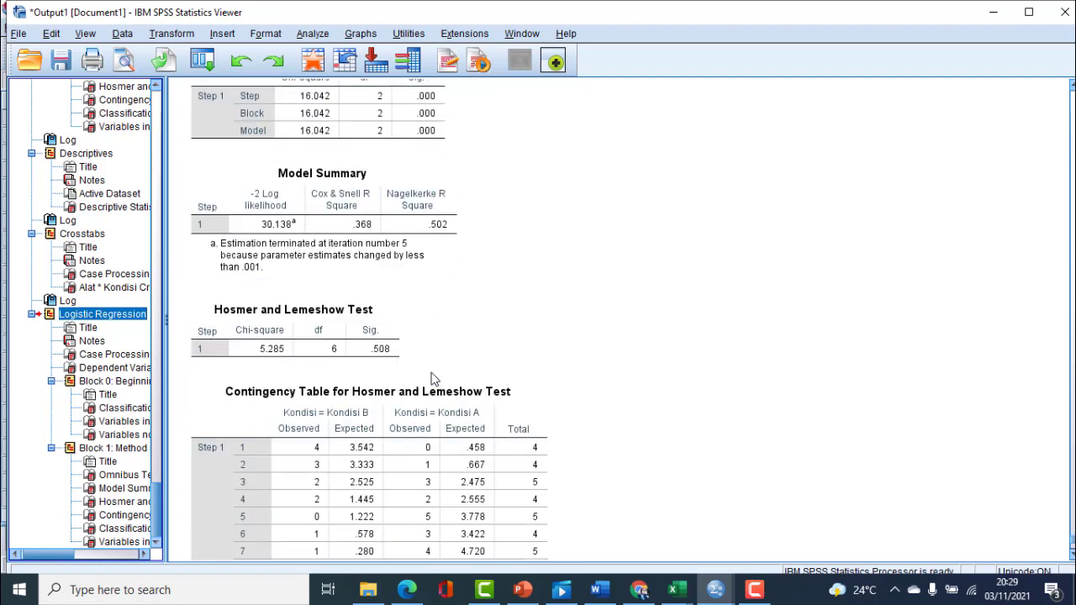
{"action": "scroll", "coordinate": [436, 378], "scroll_direction": "down", "scroll_amount": 1}
{"action": "scroll", "coordinate": [433, 379], "scroll_direction": "down", "scroll_amount": 3}
{"action": "scroll", "coordinate": [431, 378], "scroll_direction": "down", "scroll_amount": 2}
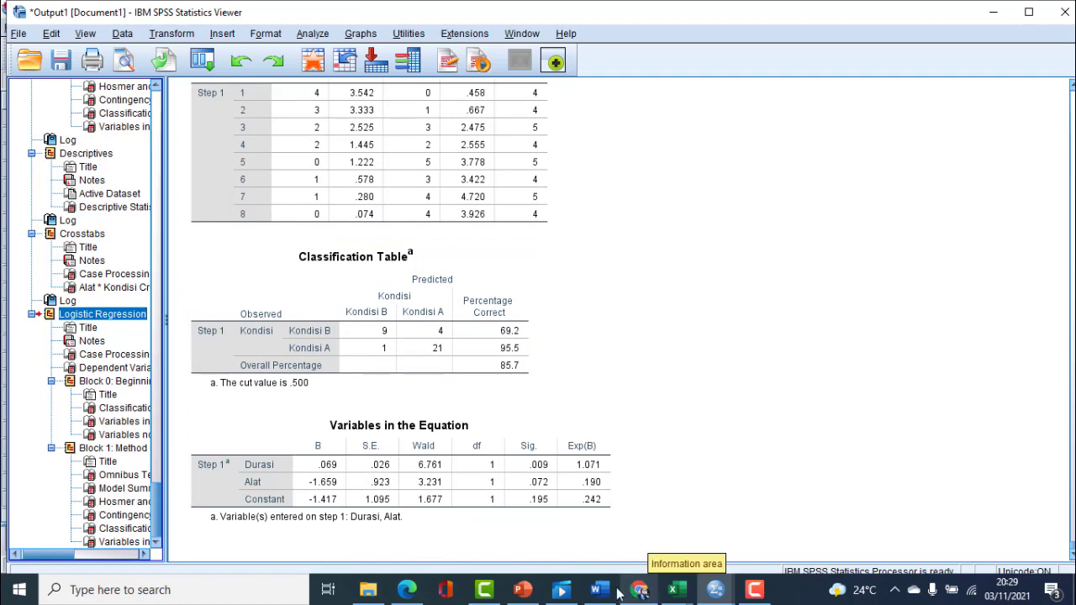
Step: Switch to the REgresi Logistik presentation in PowerPoint, start the slide show from slide 10 and advance to the Descriptives slide
{"action": "left_click", "coordinate": [522, 591]}
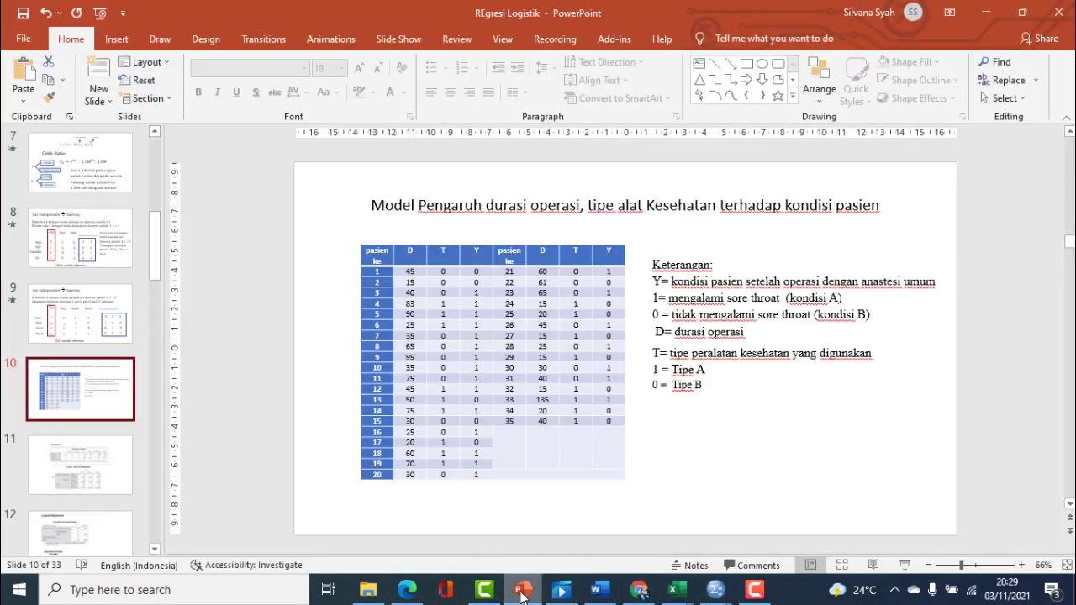
{"action": "left_click", "coordinate": [908, 567]}
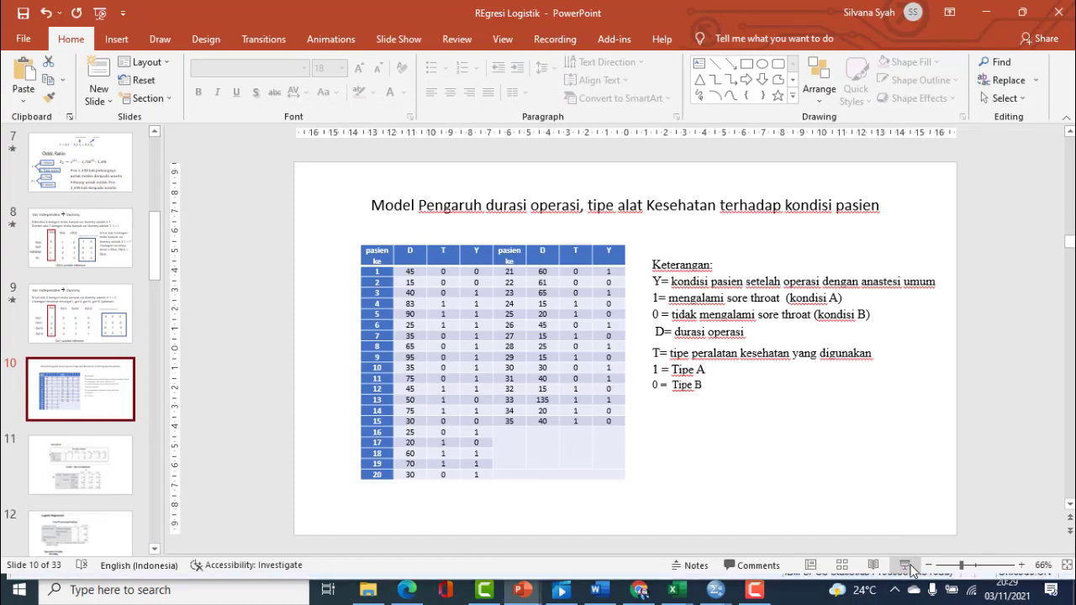
{"action": "key", "text": "Right"}
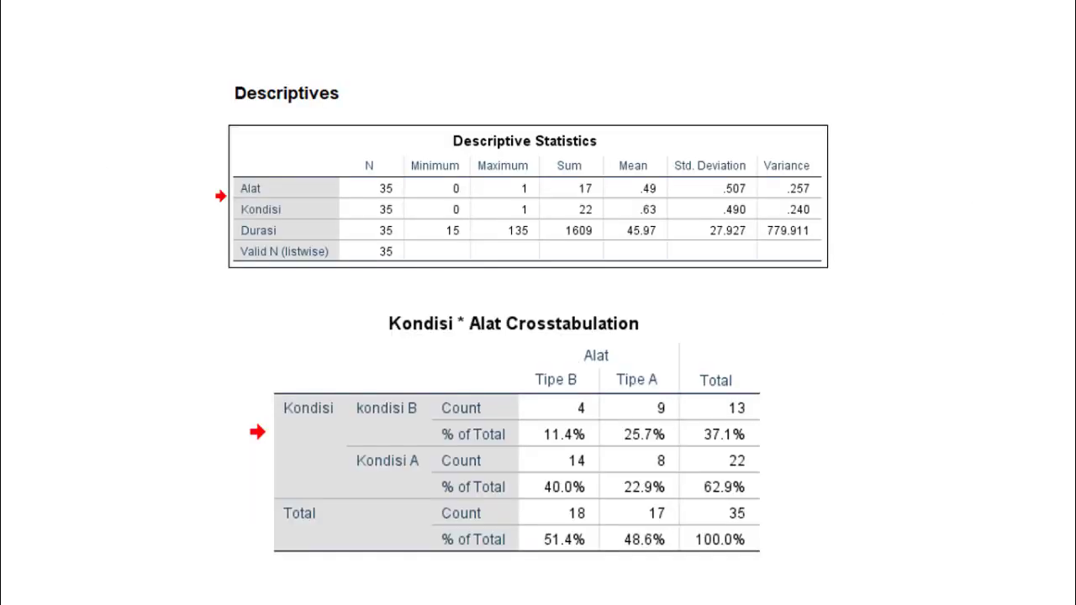
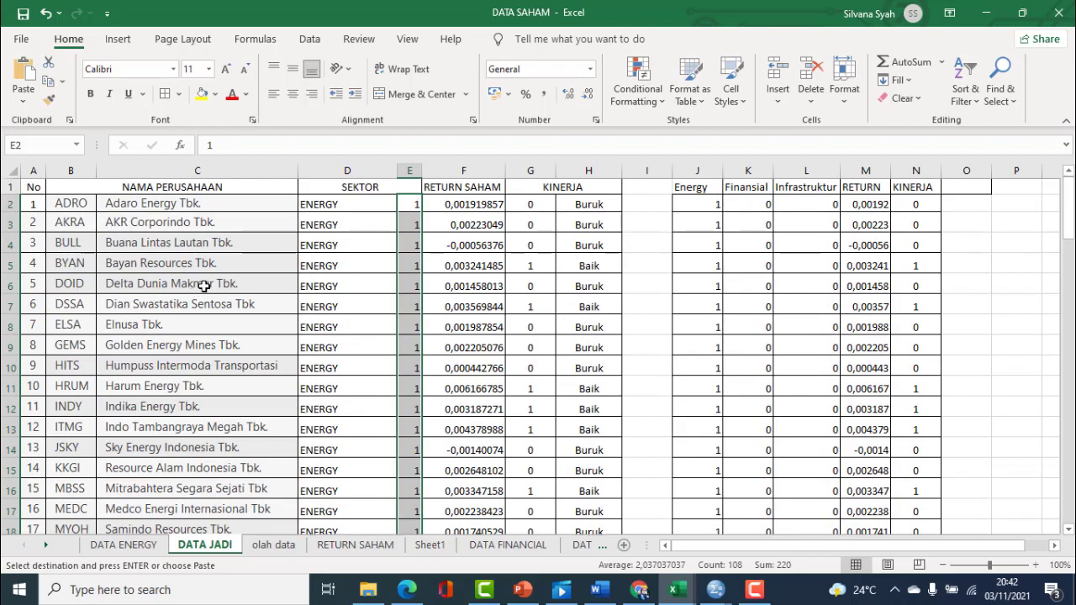
Step: Examine the RETURN SAHAM sheet of the DATA SAHAM workbook, from the first stocks' daily returns to the highlighted values in row 248
{"action": "left_click", "coordinate": [472, 225]}
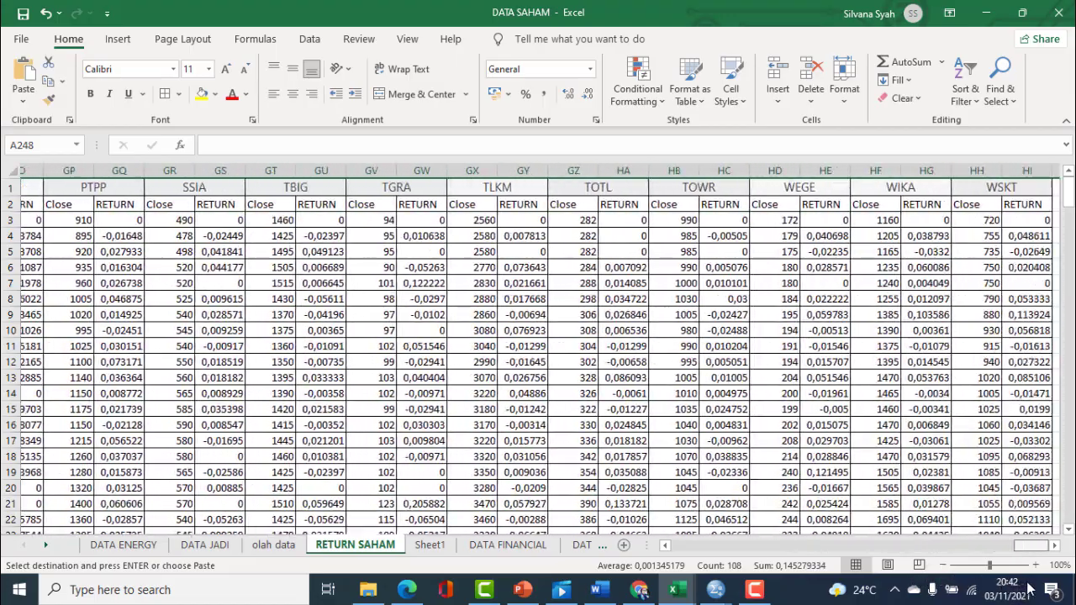
{"action": "scroll", "coordinate": [898, 591], "scroll_direction": "left", "scroll_amount": 10}
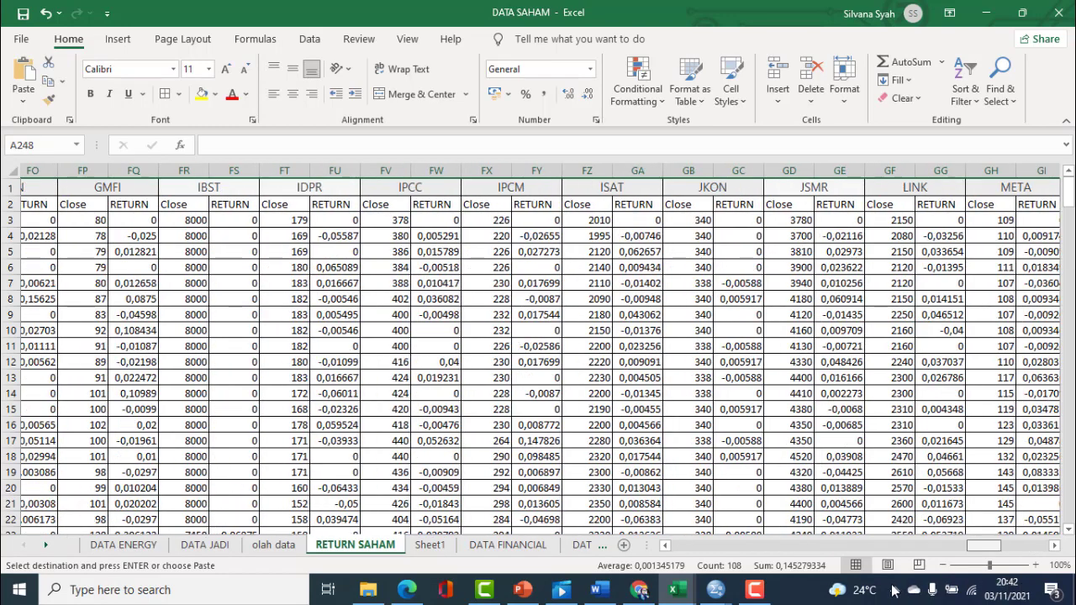
{"action": "scroll", "coordinate": [893, 591], "scroll_direction": "left", "scroll_amount": 15}
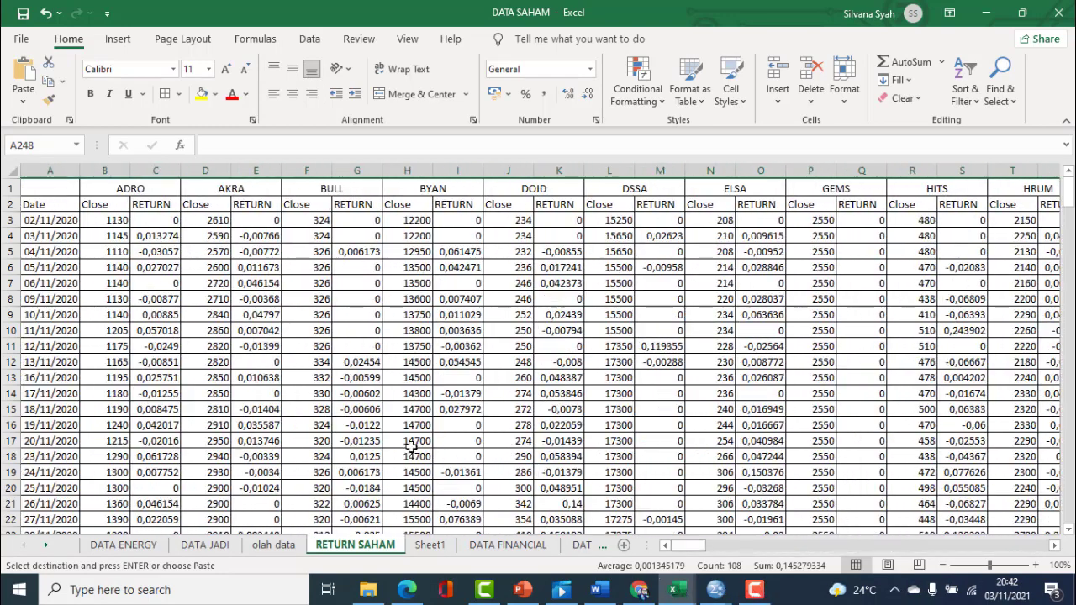
{"action": "scroll", "coordinate": [54, 261], "scroll_direction": "down", "scroll_amount": 4}
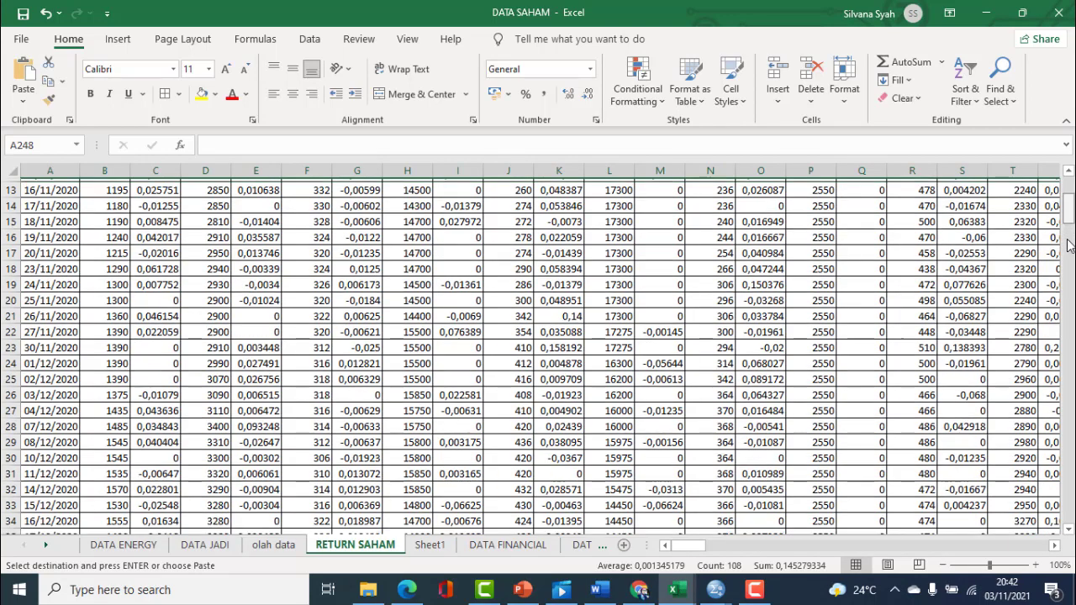
{"action": "left_click_drag", "start_coordinate": [1072, 227], "coordinate": [1070, 502]}
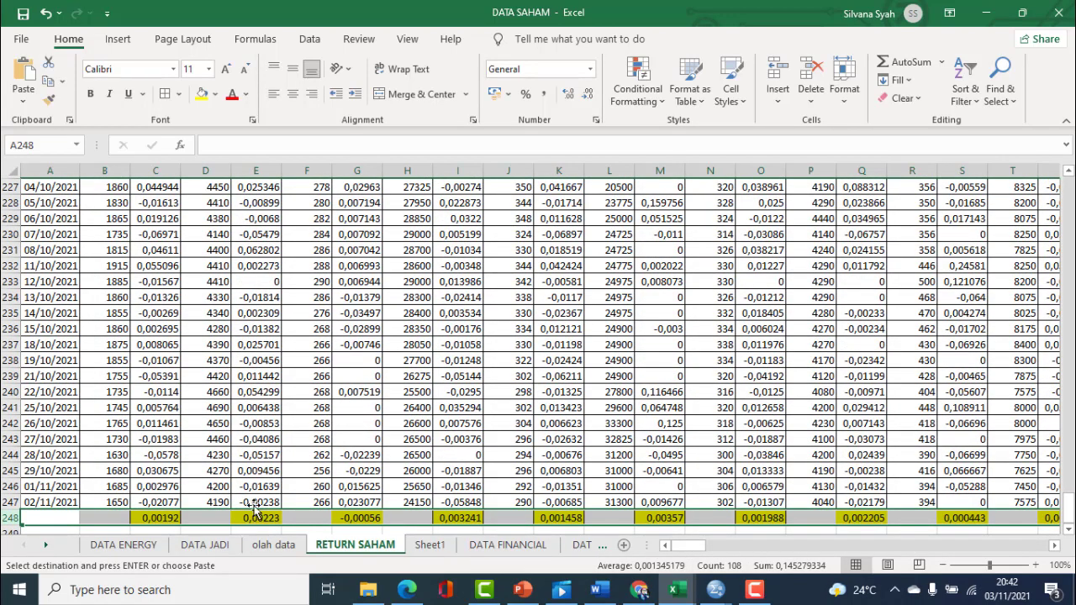
Step: Return to the DATA JADI sheet and inspect the Energy and Finansial sector dummy columns
{"action": "left_click", "coordinate": [214, 545]}
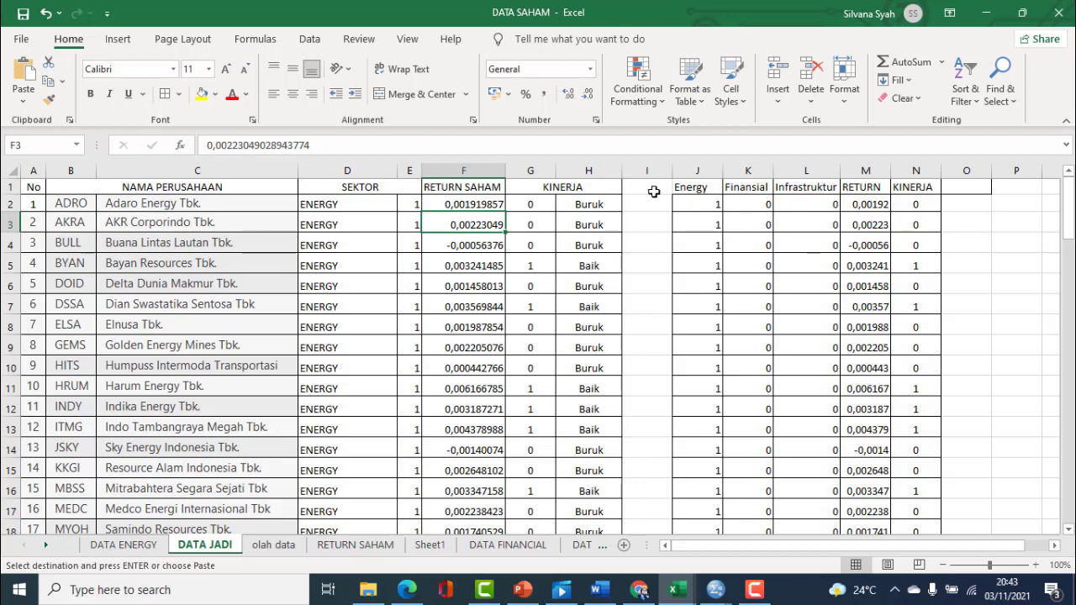
{"action": "left_click_drag", "start_coordinate": [697, 190], "coordinate": [747, 195]}
{"action": "left_click", "coordinate": [751, 224]}
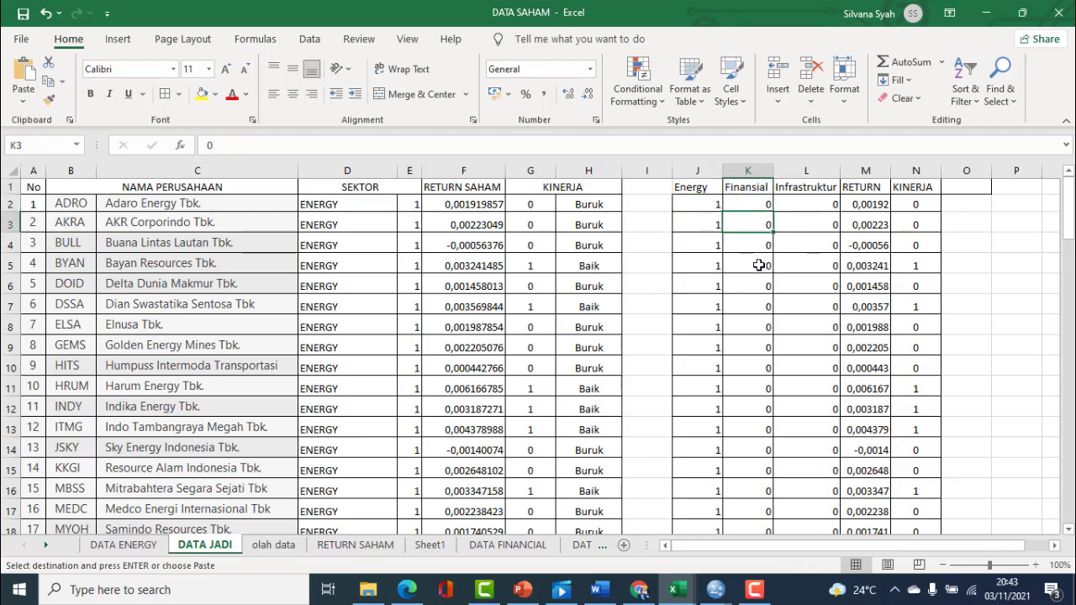
{"action": "left_click", "coordinate": [769, 206]}
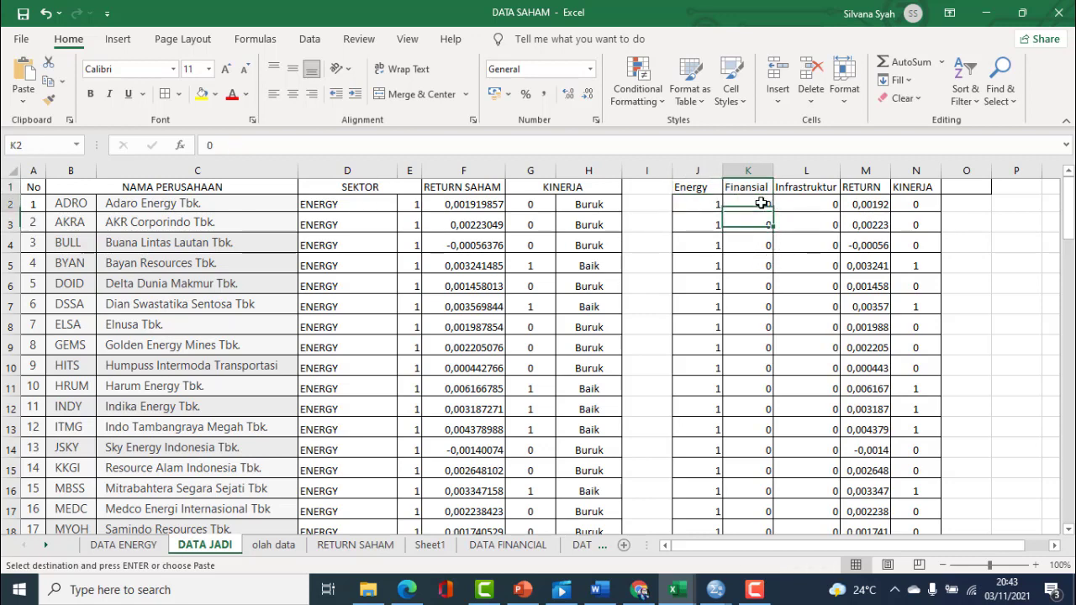
{"action": "left_click", "coordinate": [707, 189]}
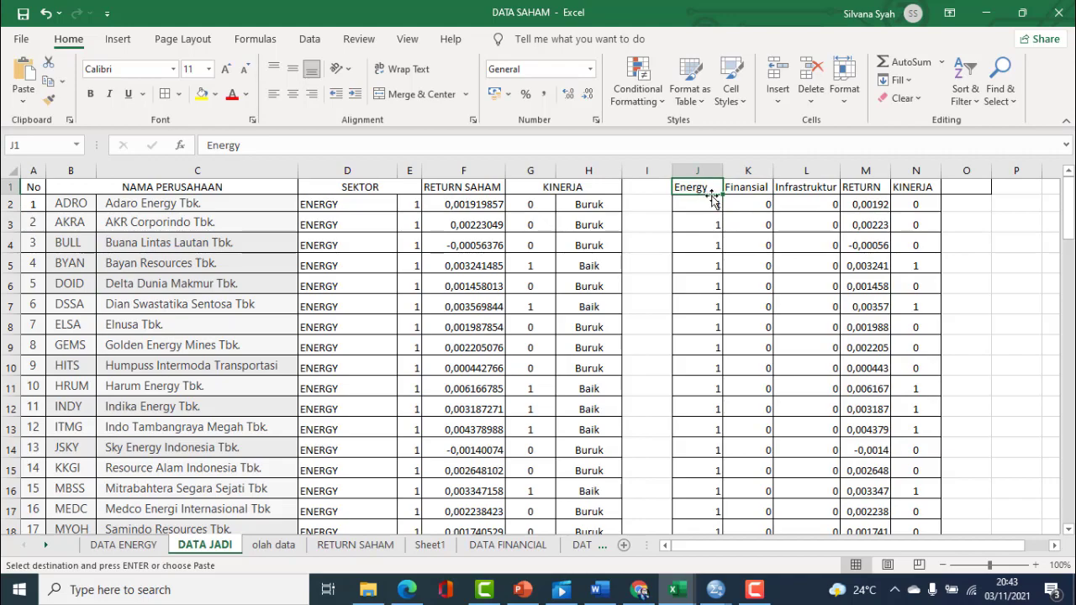
Step: Copy the Finansial, Infrastruktur, RETURN and KINERJA columns with headers (K1:N109), then switch to SPSS and create a new empty dataset
{"action": "left_click_drag", "start_coordinate": [737, 187], "coordinate": [912, 460]}
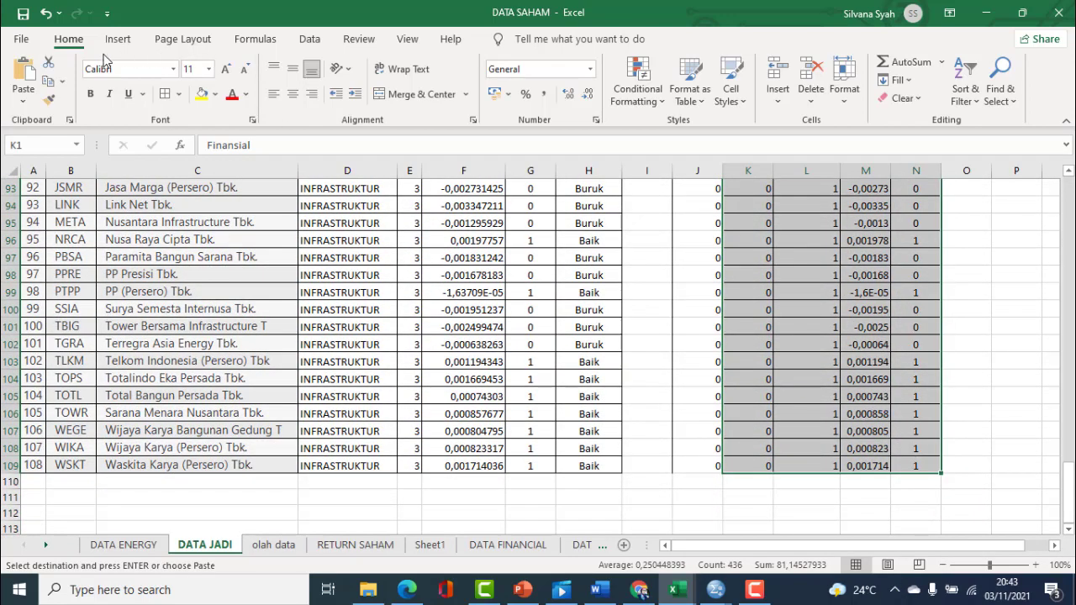
{"action": "scroll", "coordinate": [193, 244], "scroll_direction": "up", "scroll_amount": 20}
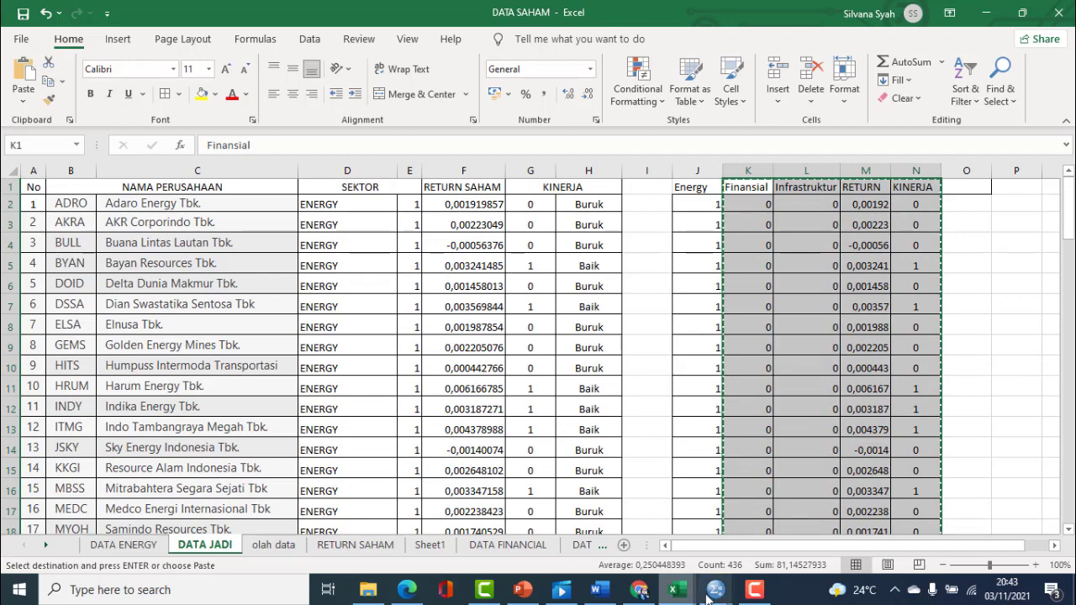
{"action": "mouse_move", "coordinate": [713, 595]}
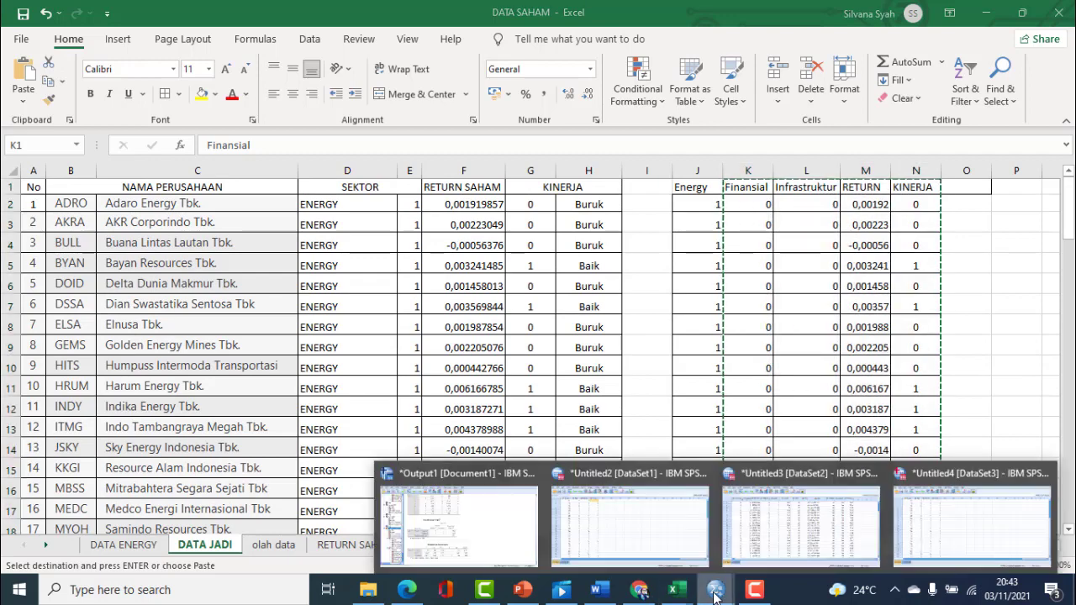
{"action": "left_click", "coordinate": [961, 538]}
{"action": "left_click", "coordinate": [15, 30]}
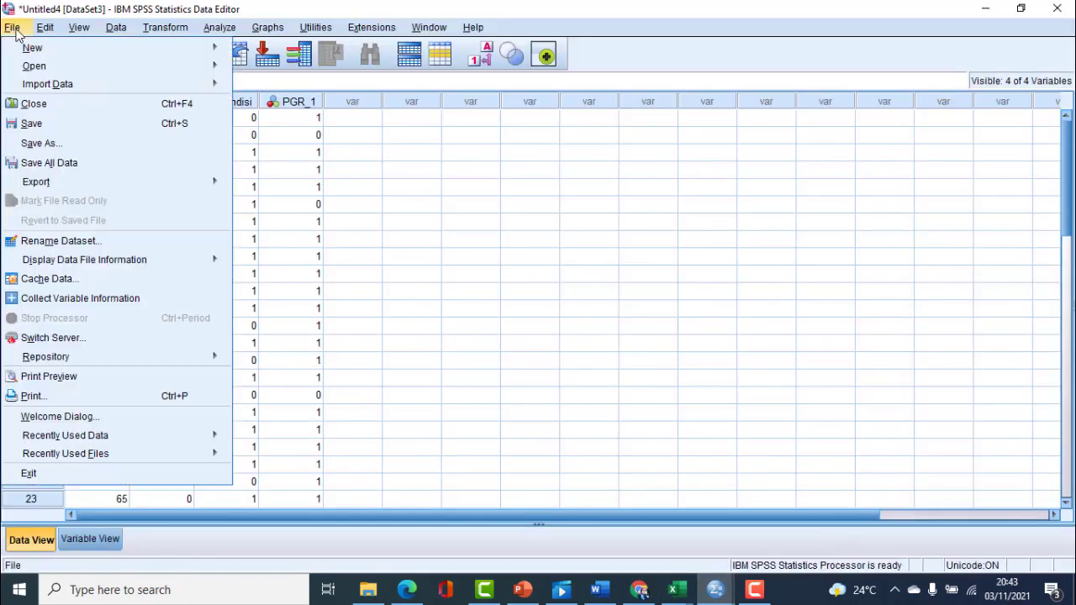
{"action": "mouse_move", "coordinate": [33, 52]}
{"action": "left_click", "coordinate": [268, 52]}
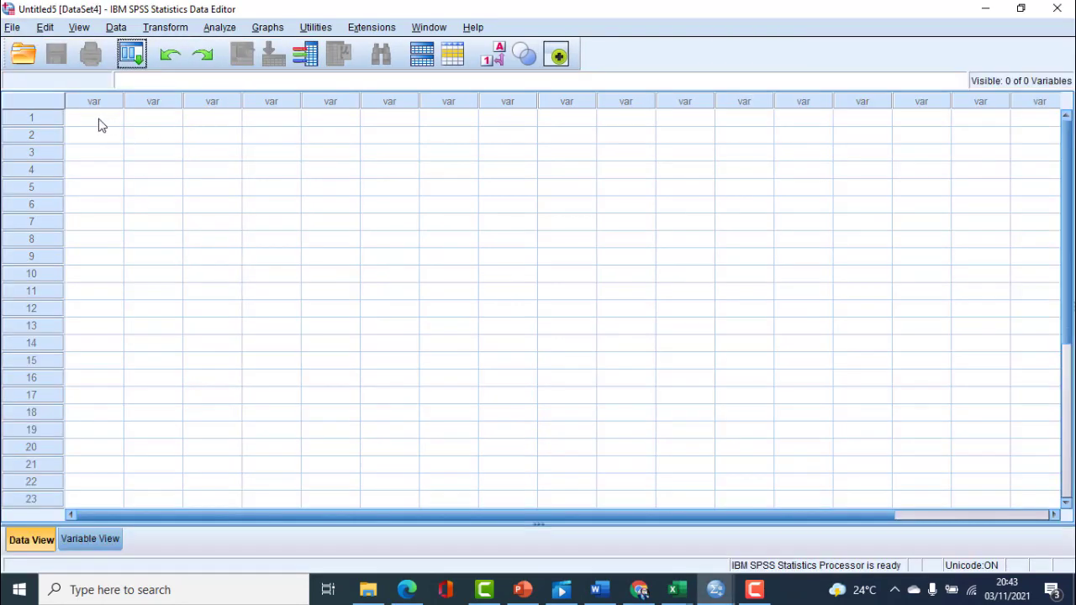
Step: Paste the copied stock data with variable names into the new dataset, starting at the first cell
{"action": "left_click", "coordinate": [99, 122]}
{"action": "right_click", "coordinate": [101, 122]}
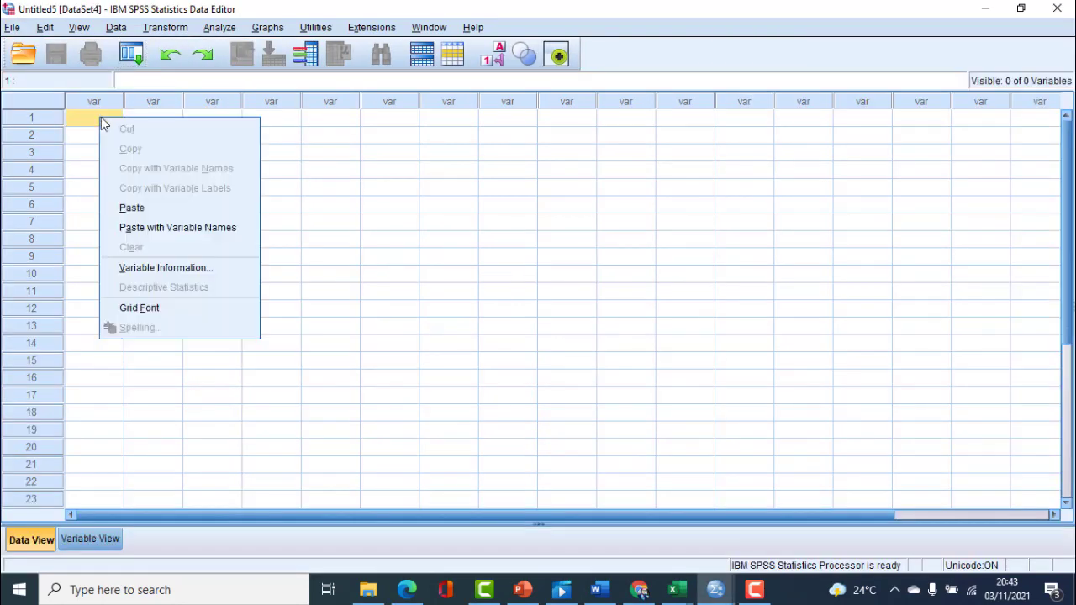
{"action": "left_click", "coordinate": [163, 228]}
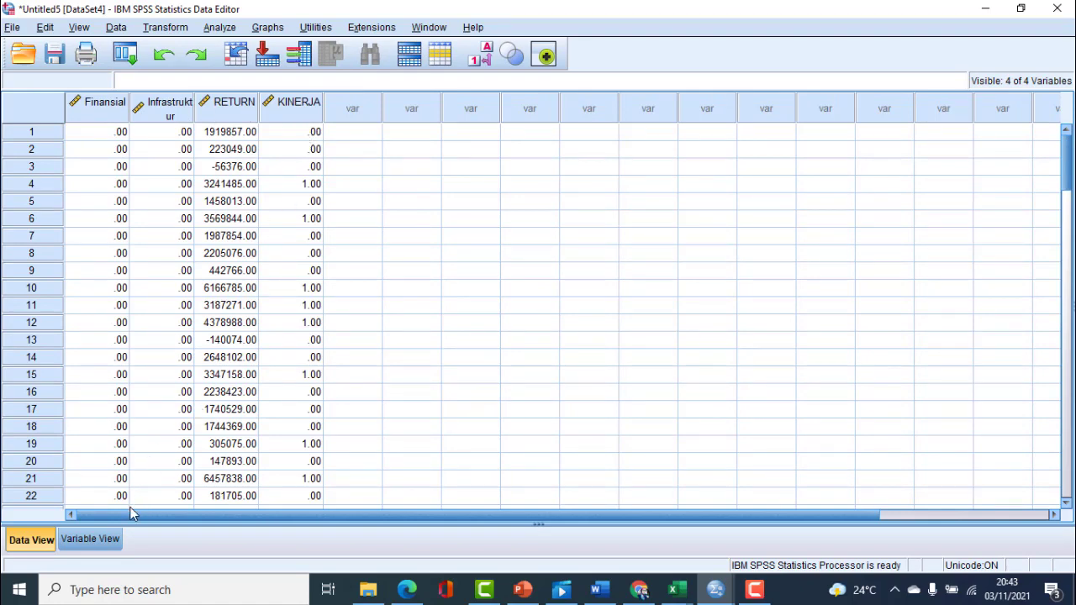
Step: Define value labels for the KINERJA variable: 1 as "baik" and 0 as "buruk"
{"action": "left_click", "coordinate": [97, 539]}
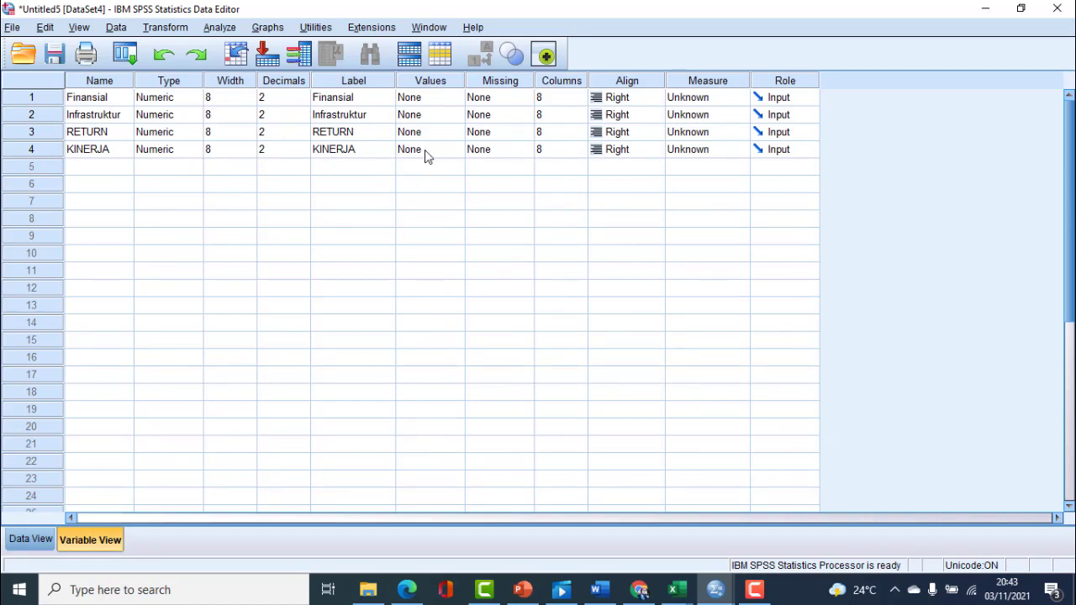
{"action": "left_click", "coordinate": [456, 152]}
{"action": "left_click", "coordinate": [458, 151]}
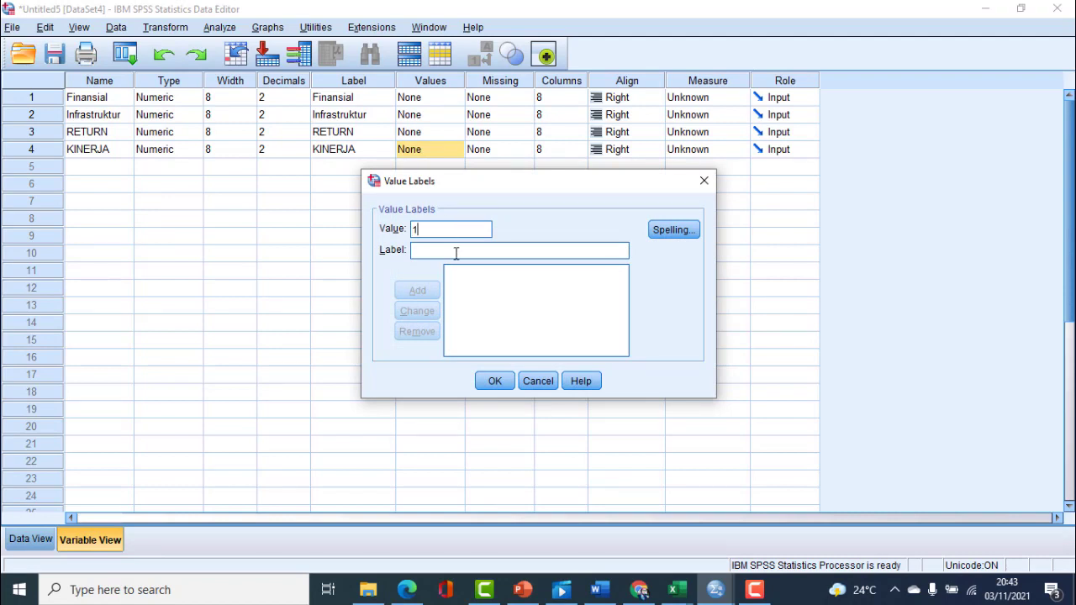
{"action": "type", "text": "baik"}
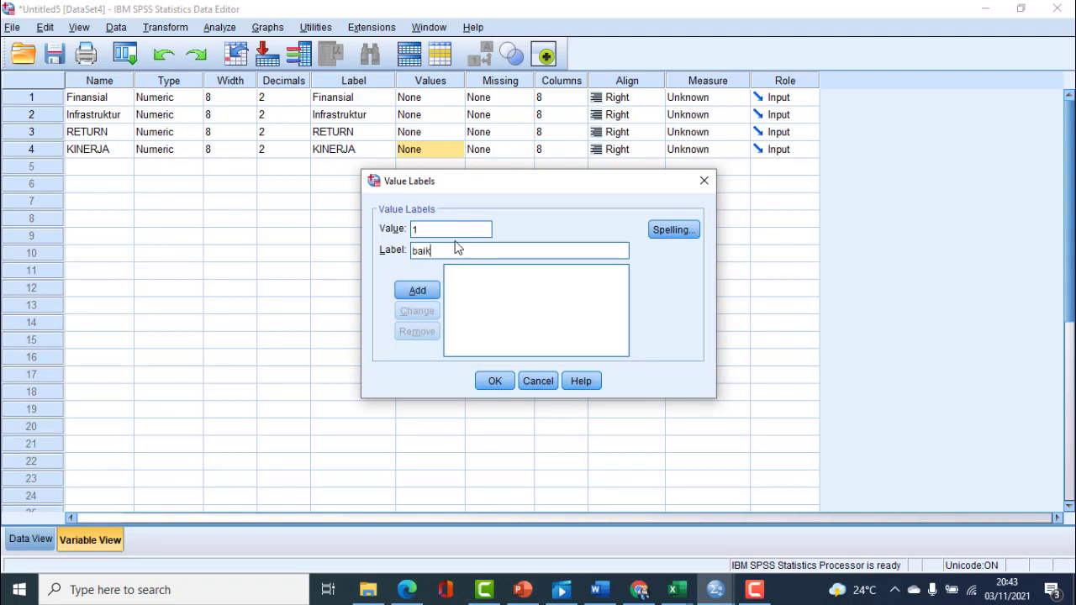
{"action": "left_click", "coordinate": [416, 290]}
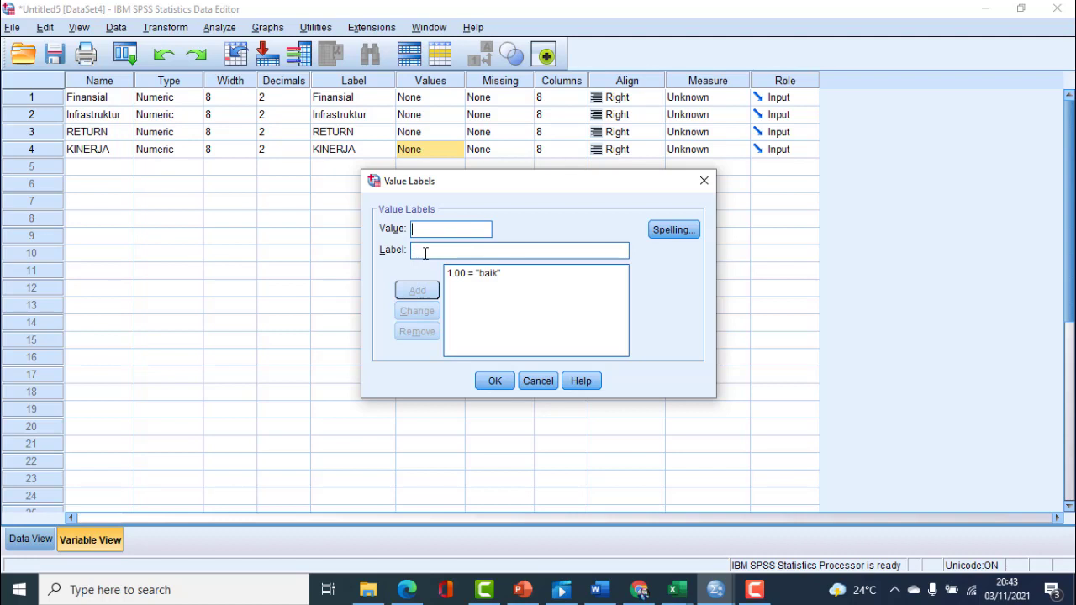
{"action": "type", "text": "0"}
{"action": "type", "text": "buruk"}
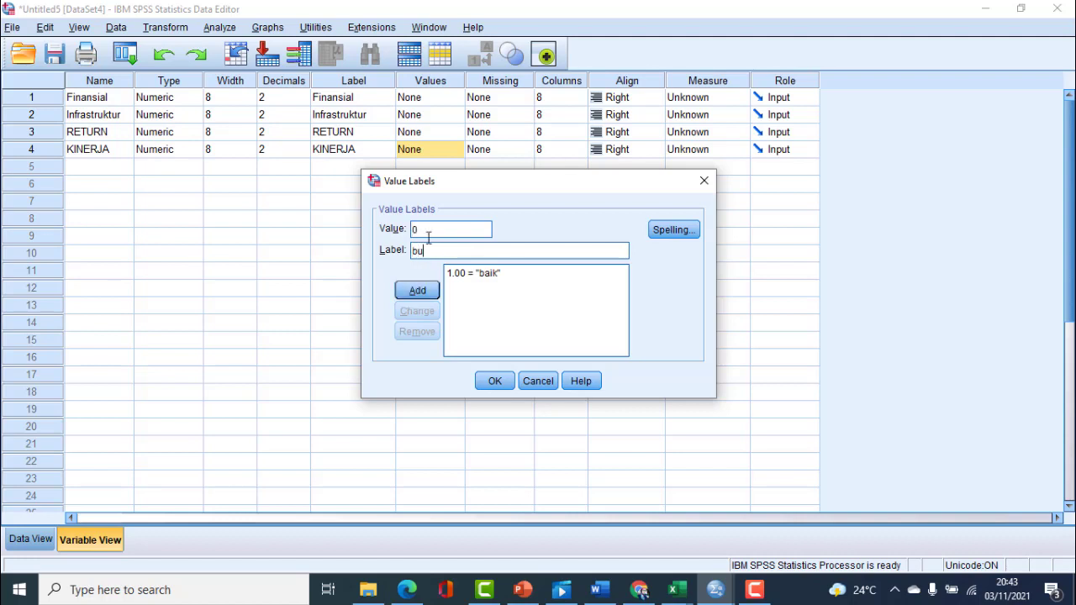
{"action": "left_click", "coordinate": [421, 292]}
{"action": "left_click", "coordinate": [494, 381]}
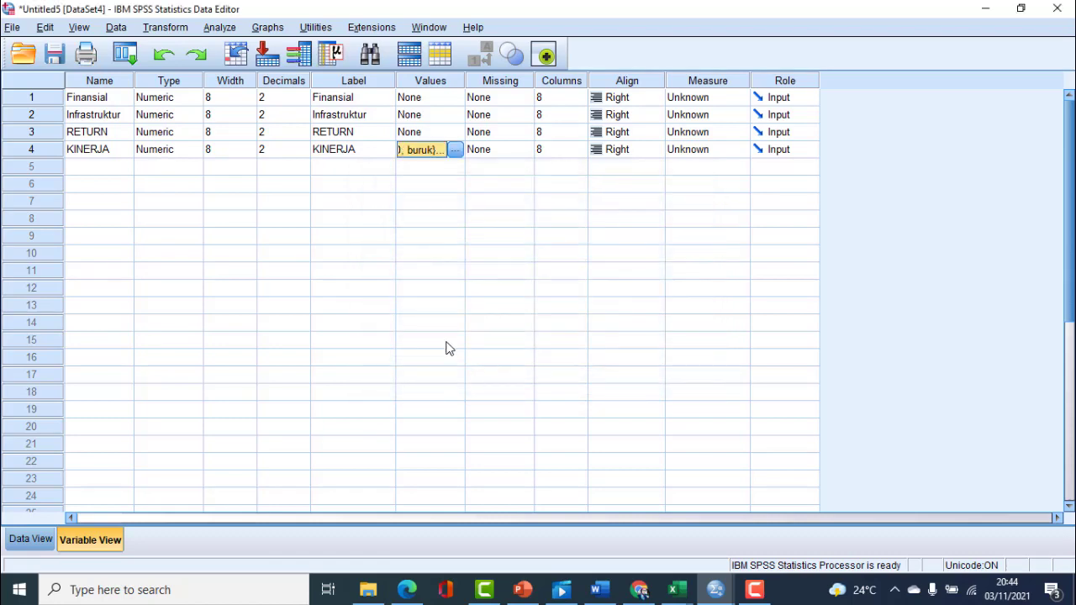
Step: Switch to the DATA SAHAM workbook in Excel and copy the numeric sector codes in E2:E109 of the DATA JADI sheet
{"action": "left_click", "coordinate": [30, 539]}
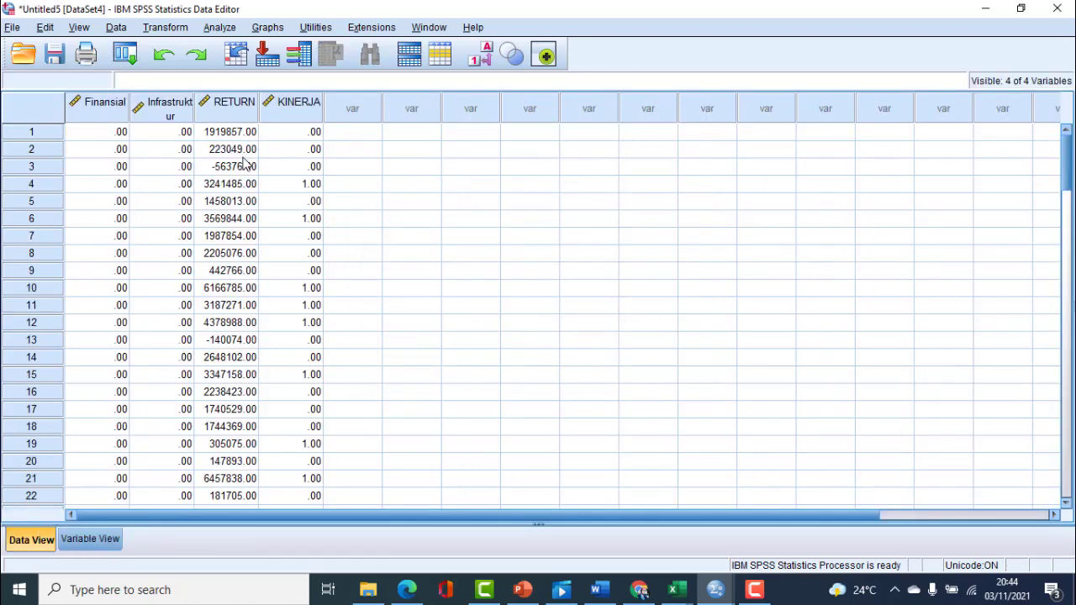
{"action": "left_click", "coordinate": [362, 148]}
{"action": "left_click", "coordinate": [674, 590]}
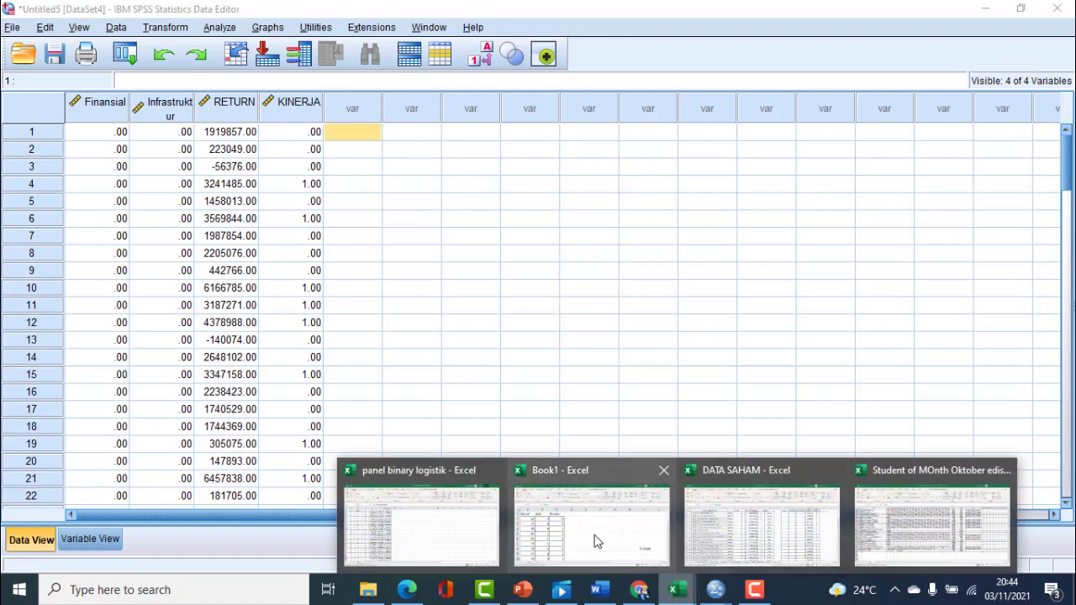
{"action": "left_click", "coordinate": [721, 547]}
{"action": "left_click", "coordinate": [412, 207]}
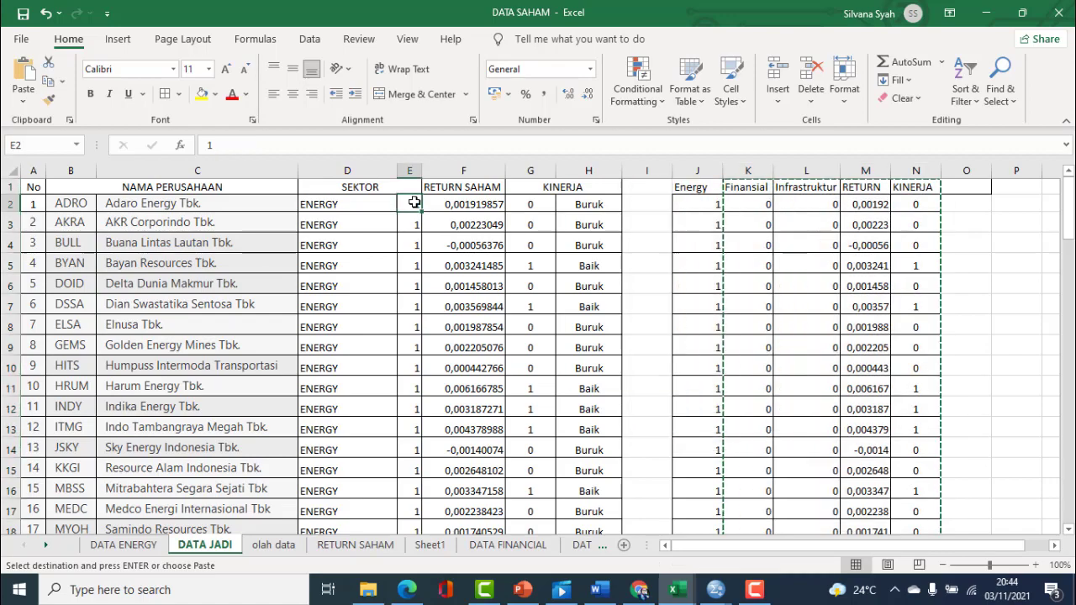
{"action": "scroll", "coordinate": [409, 260], "scroll_direction": "down", "scroll_amount": 15}
{"action": "scroll", "coordinate": [420, 330], "scroll_direction": "down", "scroll_amount": 20}
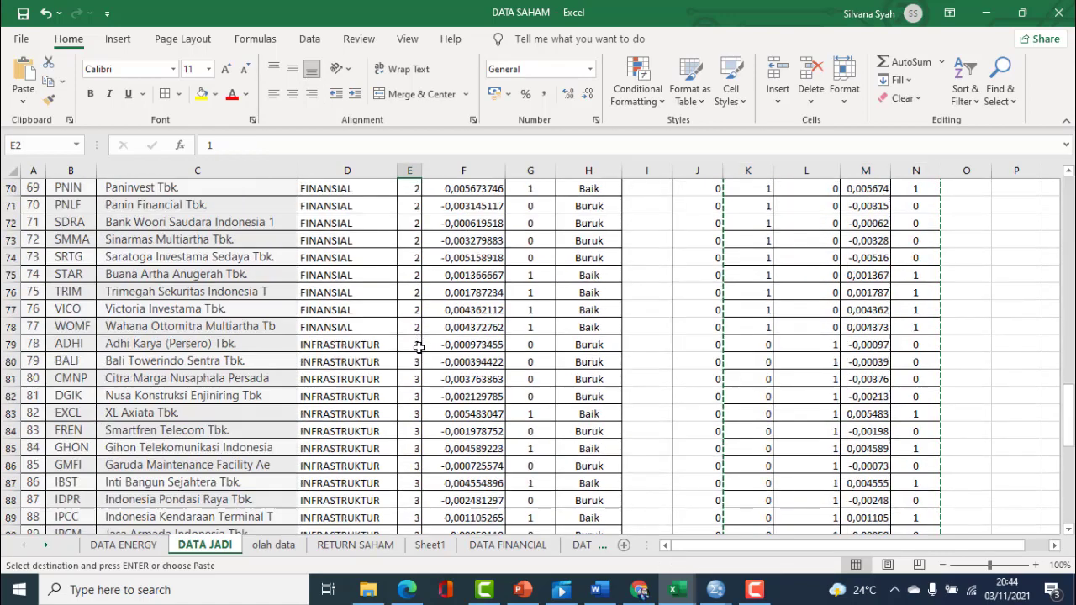
{"action": "scroll", "coordinate": [421, 353], "scroll_direction": "up", "scroll_amount": 3}
{"action": "left_click", "coordinate": [417, 396], "text": "shift"}
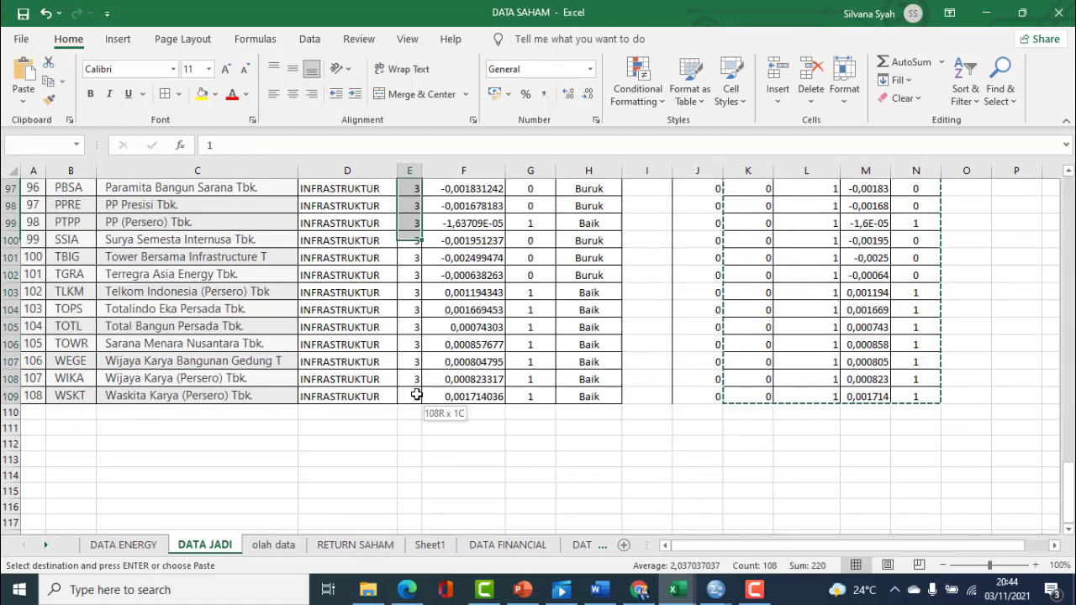
{"action": "key", "text": "ctrl+c"}
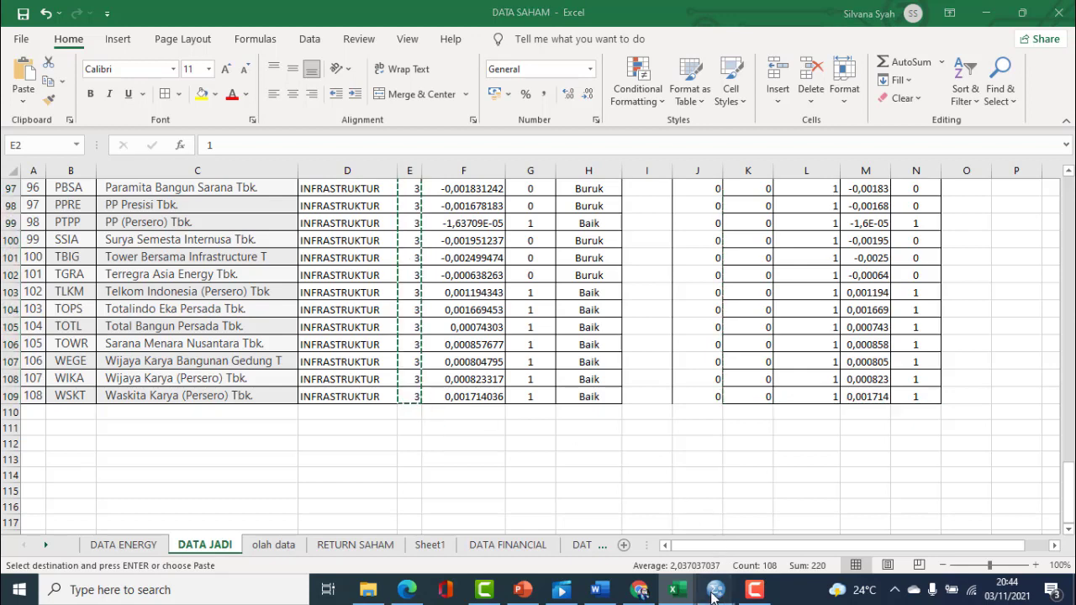
Step: Switch back to the stock dataset in SPSS and paste the sector codes into the first empty column, starting at row 1
{"action": "mouse_move", "coordinate": [715, 588]}
{"action": "left_click", "coordinate": [924, 539]}
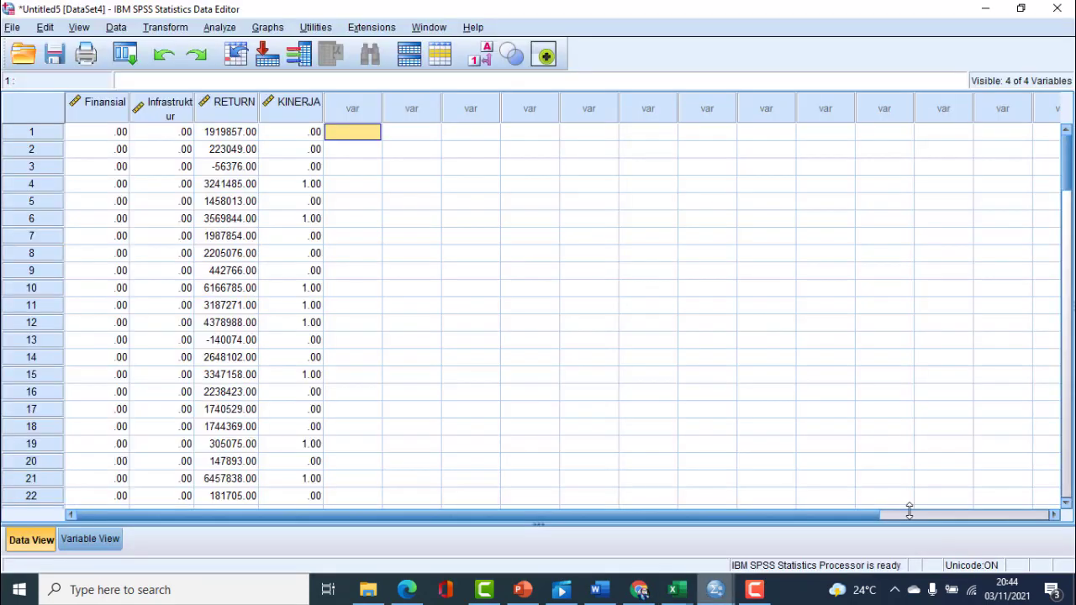
{"action": "right_click", "coordinate": [349, 135]}
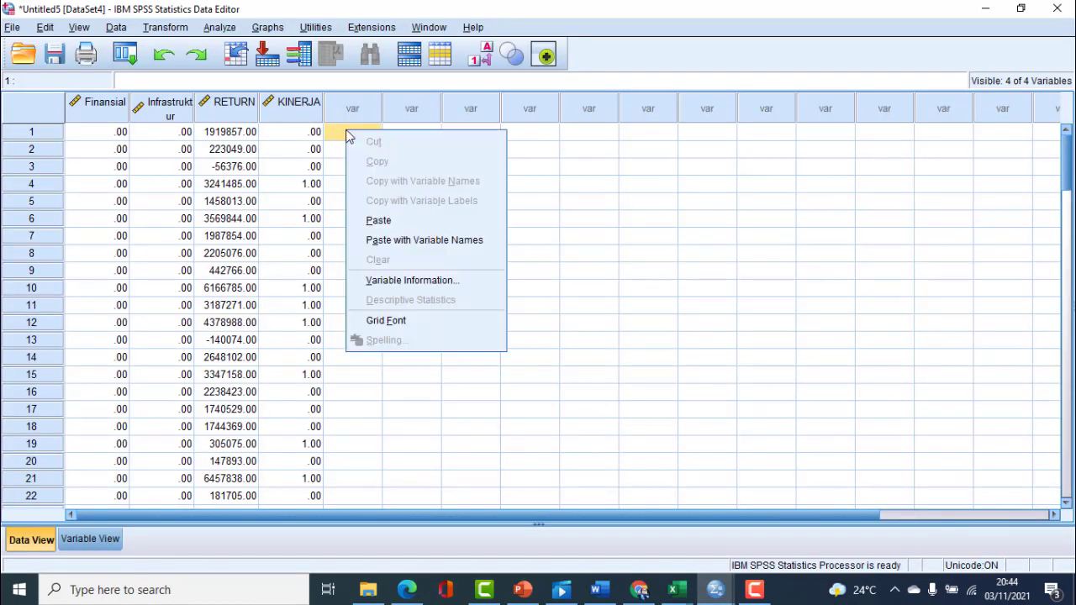
{"action": "left_click", "coordinate": [376, 221]}
Step: Name the pasted sector code variable sektor, set its decimals to 0, and return to the data values
{"action": "left_click", "coordinate": [94, 542]}
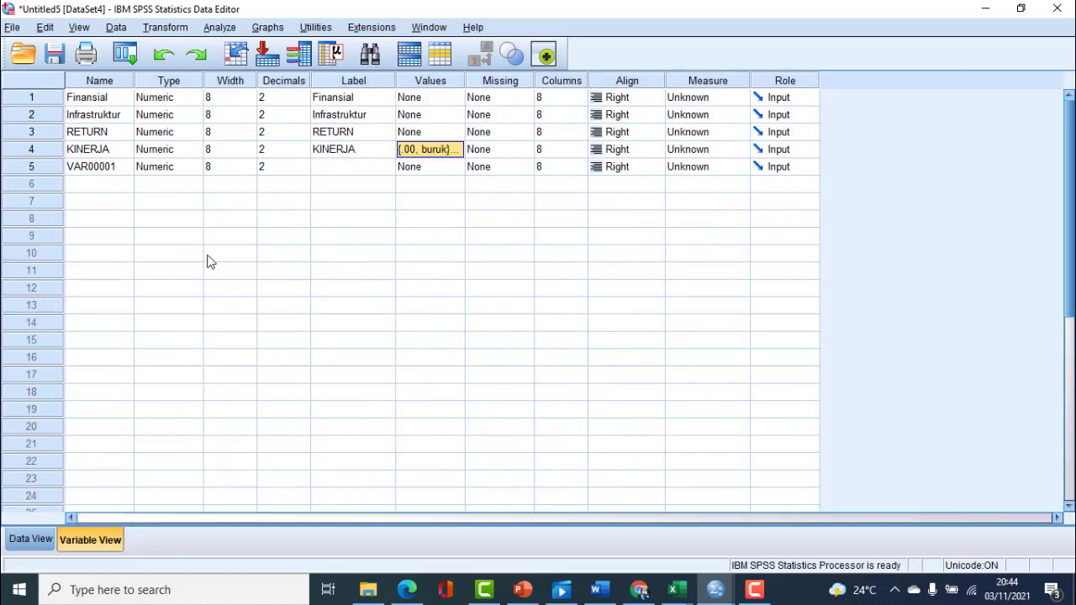
{"action": "left_click", "coordinate": [109, 172]}
{"action": "type", "text": "se"}
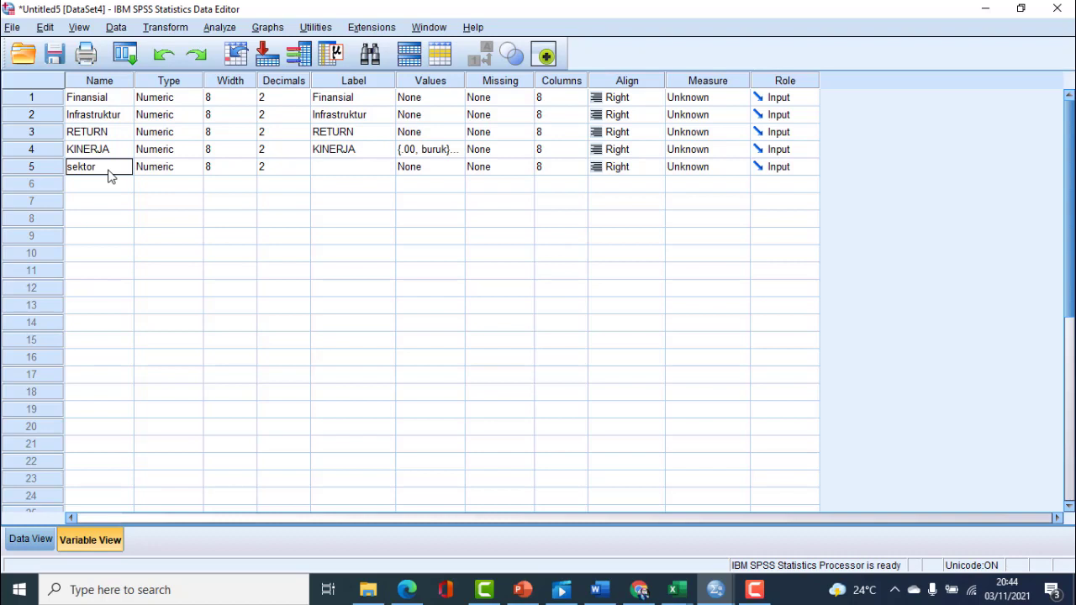
{"action": "type", "text": "ktor"}
{"action": "left_click", "coordinate": [99, 188]}
{"action": "left_click", "coordinate": [304, 172]}
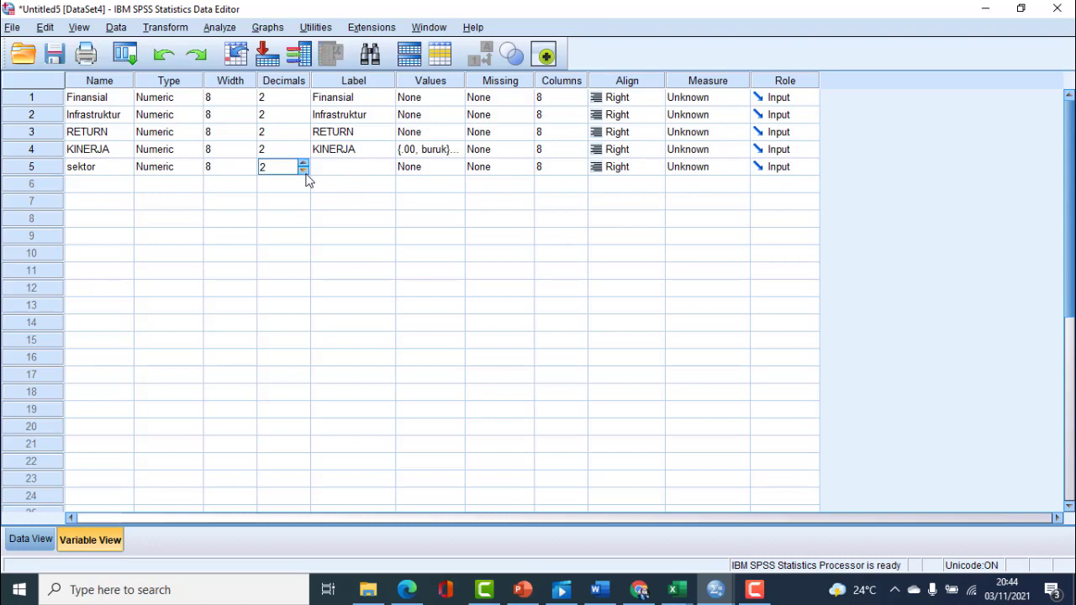
{"action": "double_click", "coordinate": [305, 171]}
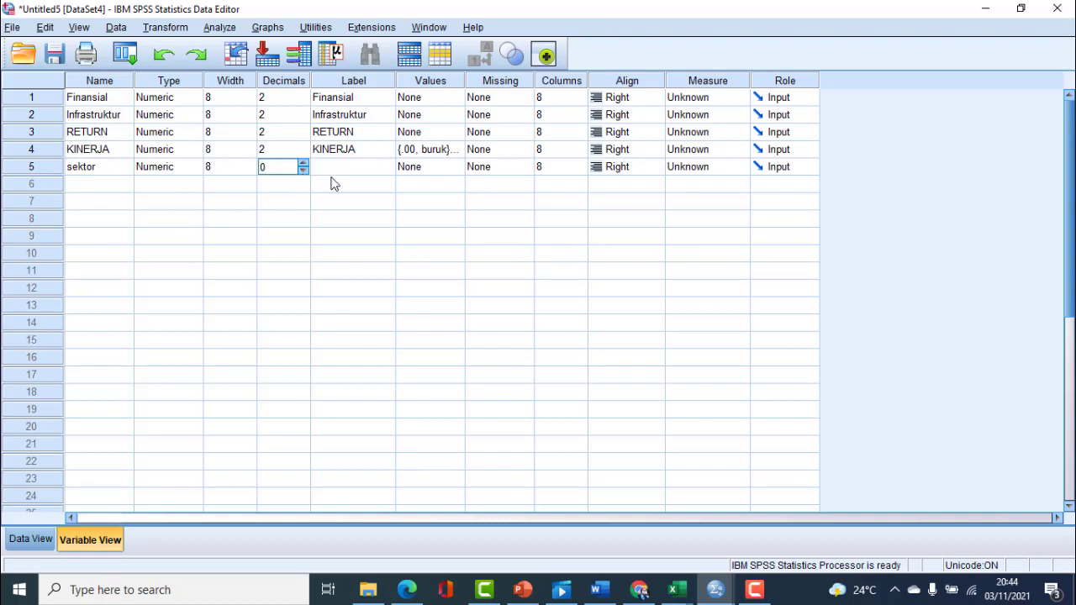
{"action": "left_click", "coordinate": [338, 203]}
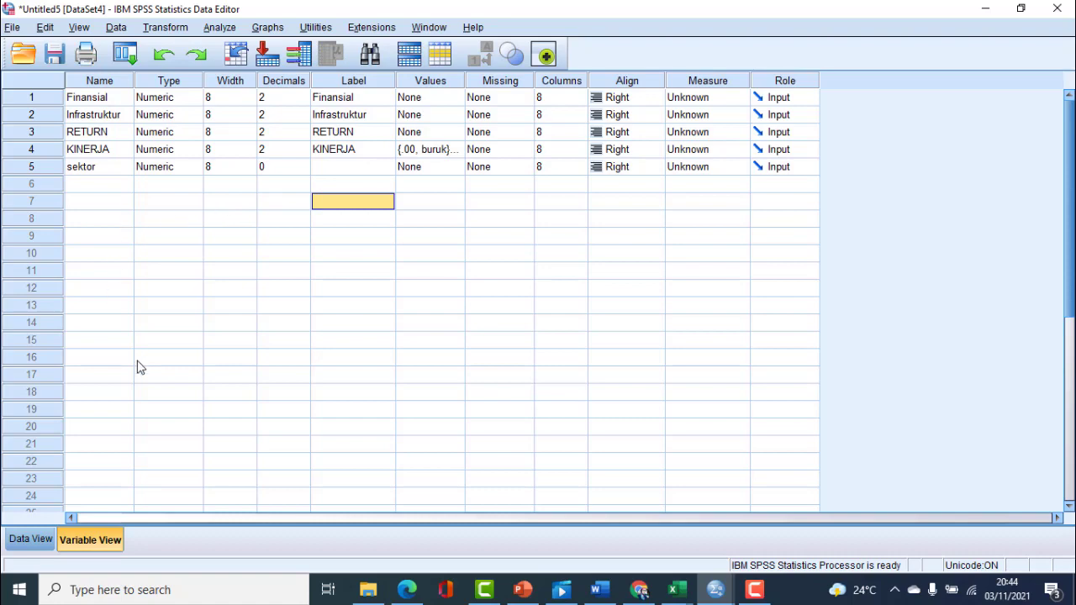
{"action": "left_click", "coordinate": [31, 539]}
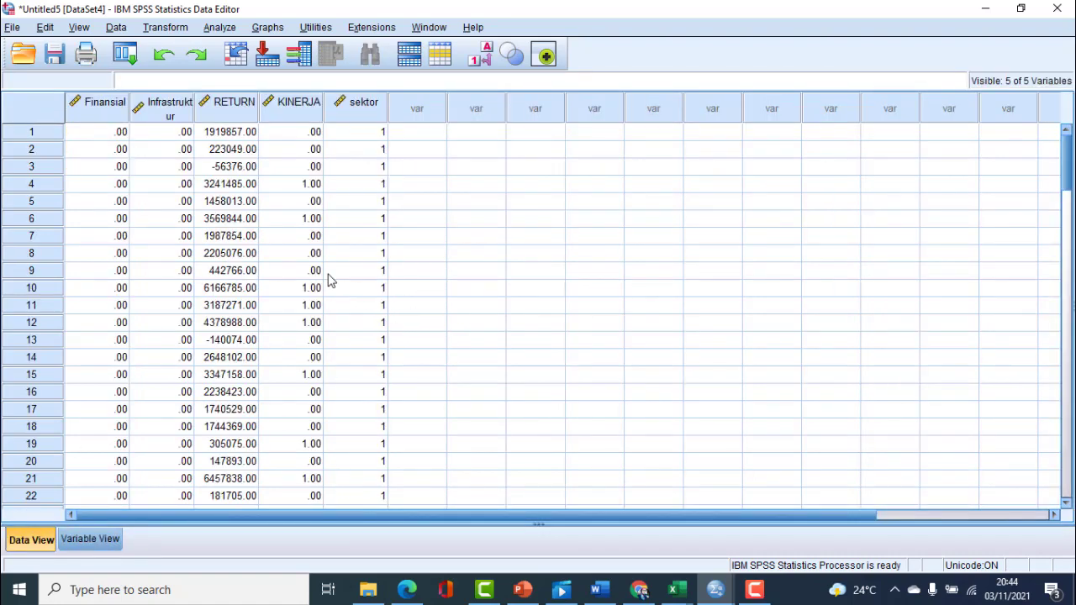
Step: Set up a Descriptives analysis with RETURN, KINERJA and sektor as the variables
{"action": "left_click", "coordinate": [226, 30]}
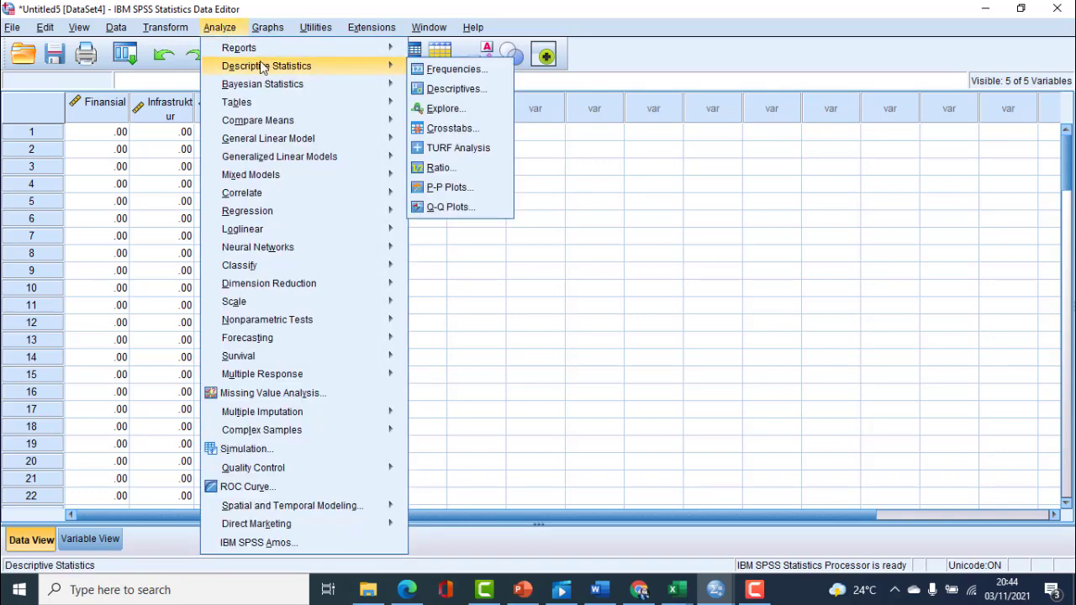
{"action": "mouse_move", "coordinate": [393, 50]}
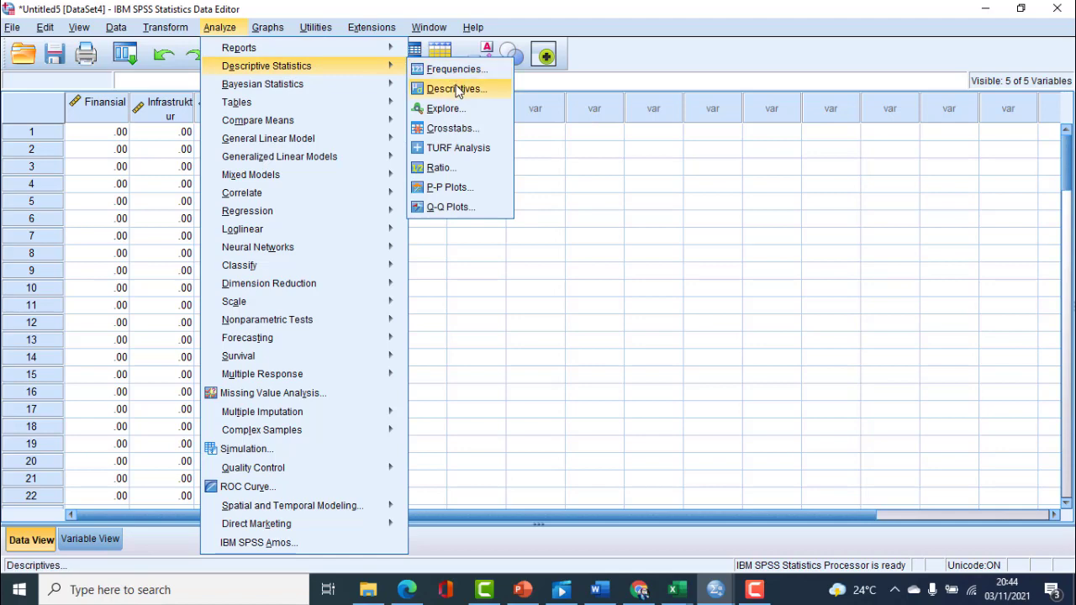
{"action": "left_click", "coordinate": [462, 86]}
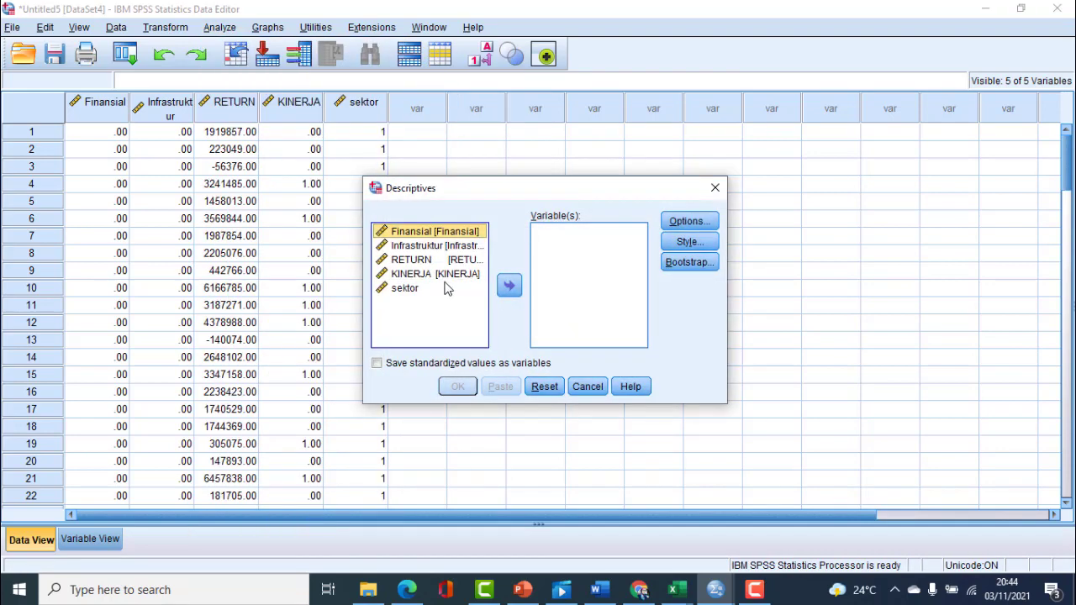
{"action": "left_click", "coordinate": [421, 261]}
{"action": "left_click", "coordinate": [416, 290], "text": "shift"}
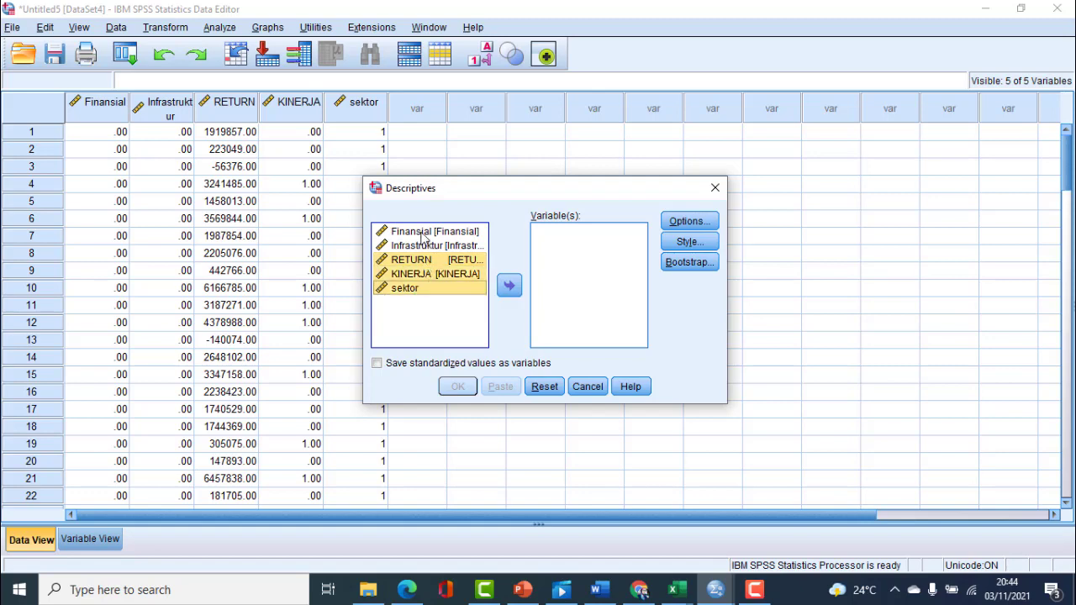
{"action": "left_click", "coordinate": [508, 286]}
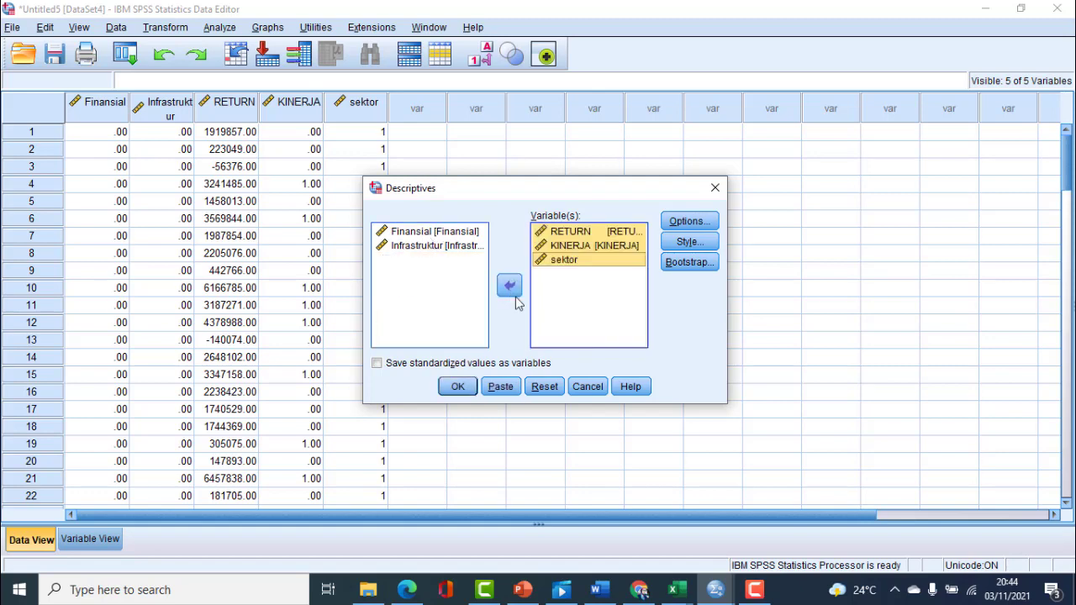
Step: Add Variance to the descriptive statistics, run the analysis, and select the resulting Descriptive Statistics table
{"action": "left_click", "coordinate": [690, 222]}
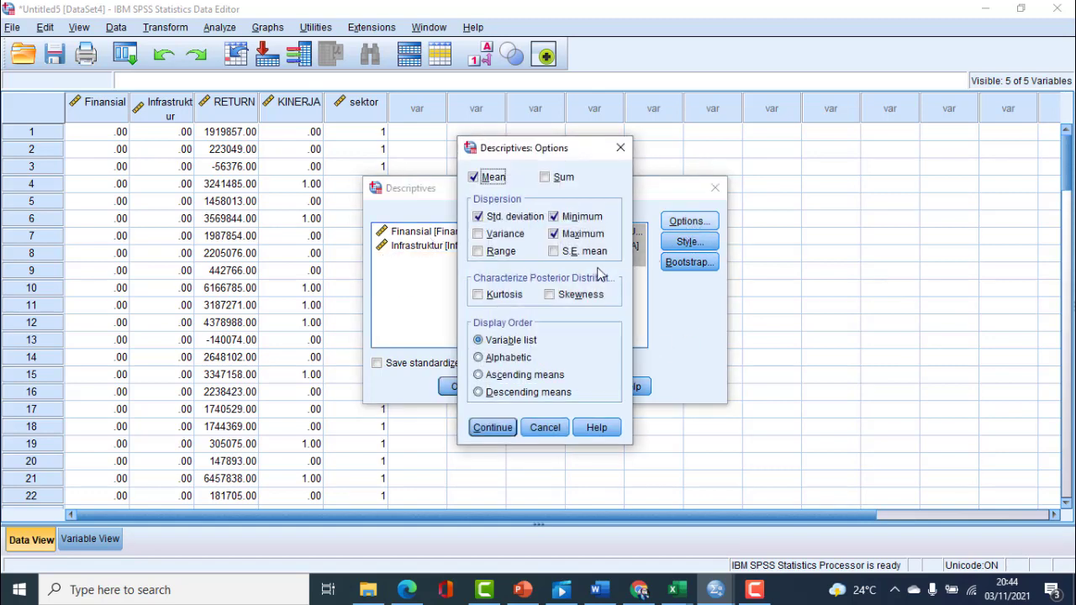
{"action": "left_click", "coordinate": [500, 235]}
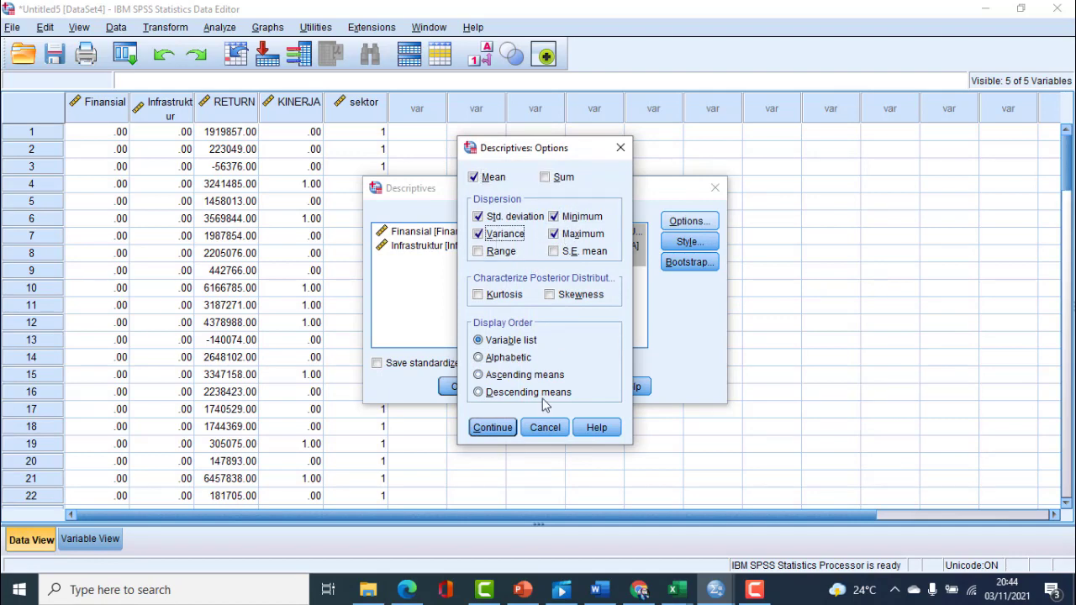
{"action": "left_click", "coordinate": [486, 428]}
{"action": "left_click", "coordinate": [458, 387]}
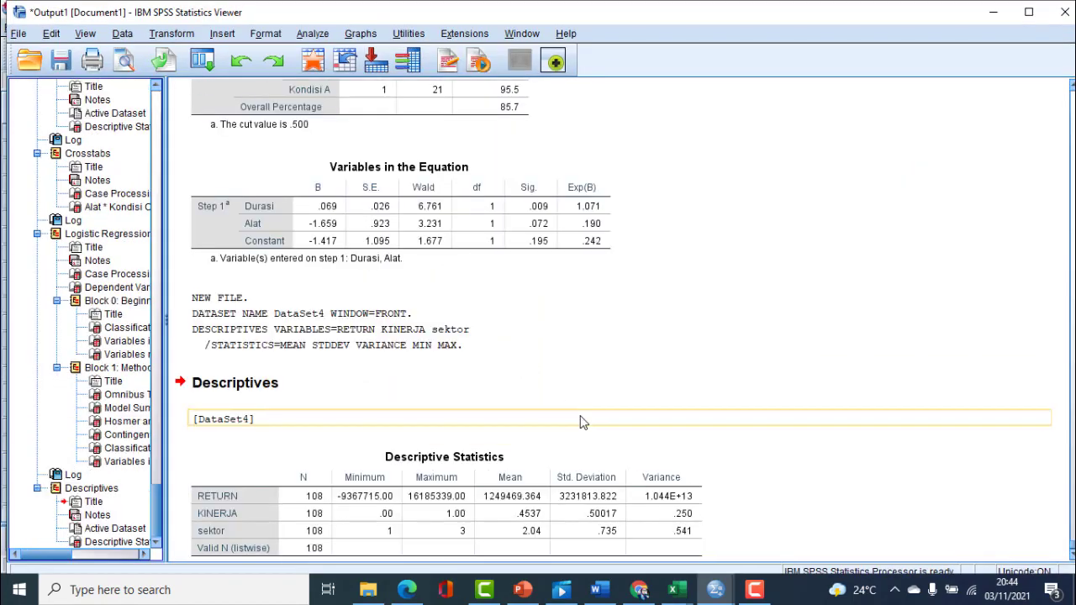
{"action": "left_click", "coordinate": [613, 478]}
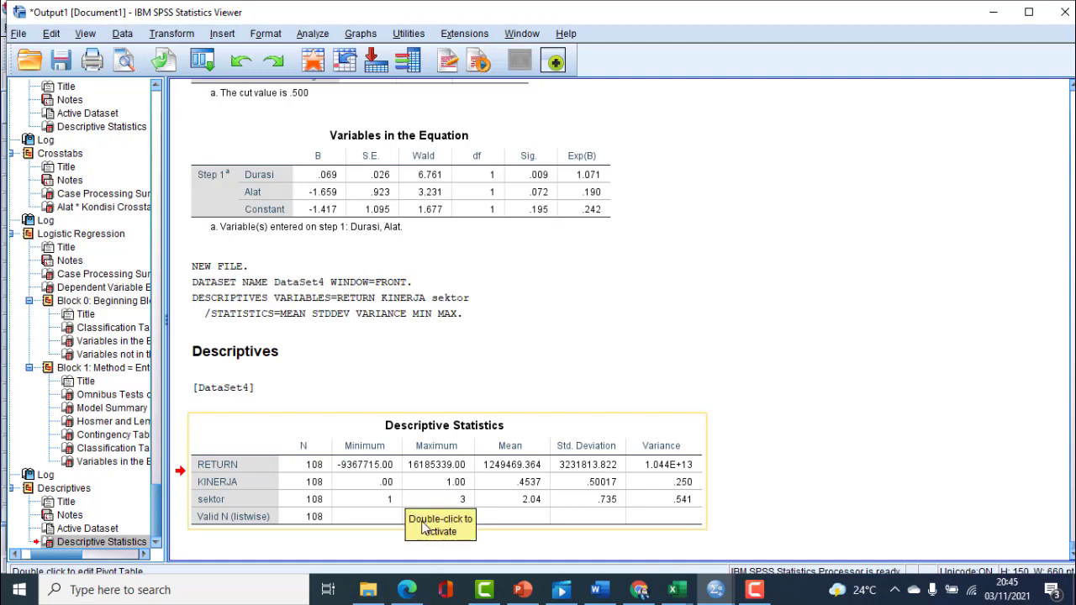
Step: Set up a Crosstabs analysis with KINERJA in the rows and sektor in the columns
{"action": "left_click", "coordinate": [308, 39]}
{"action": "mouse_move", "coordinate": [322, 76]}
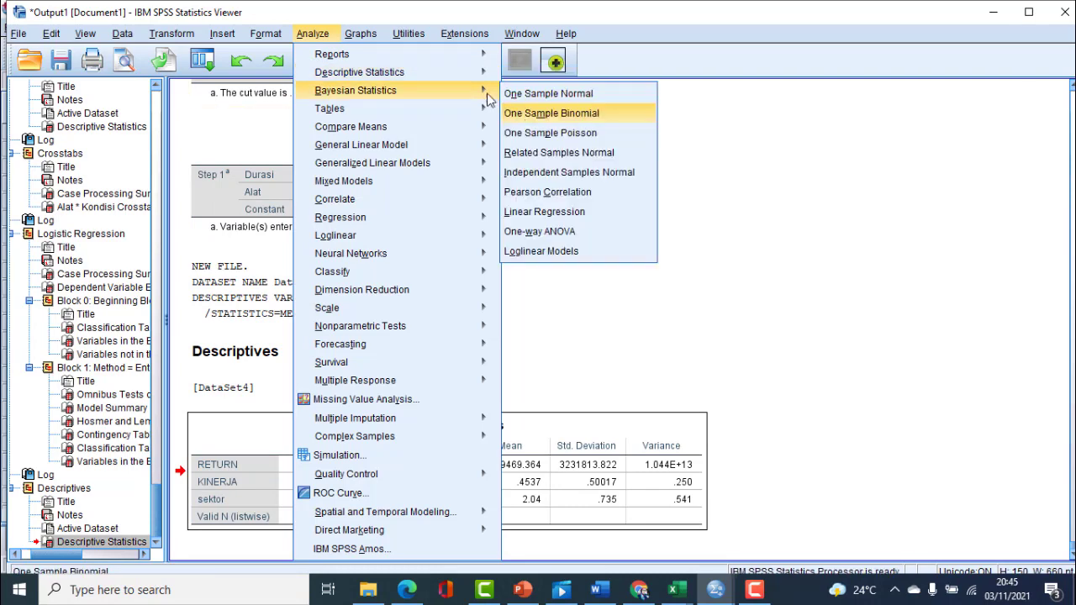
{"action": "left_click", "coordinate": [535, 134]}
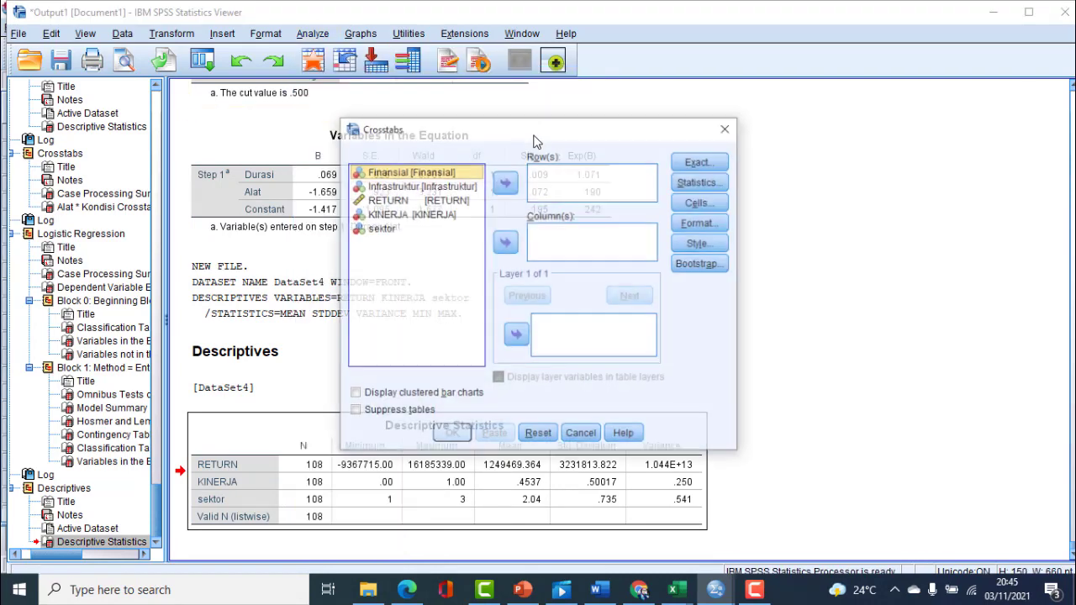
{"action": "left_click", "coordinate": [442, 215]}
{"action": "left_click", "coordinate": [506, 182]}
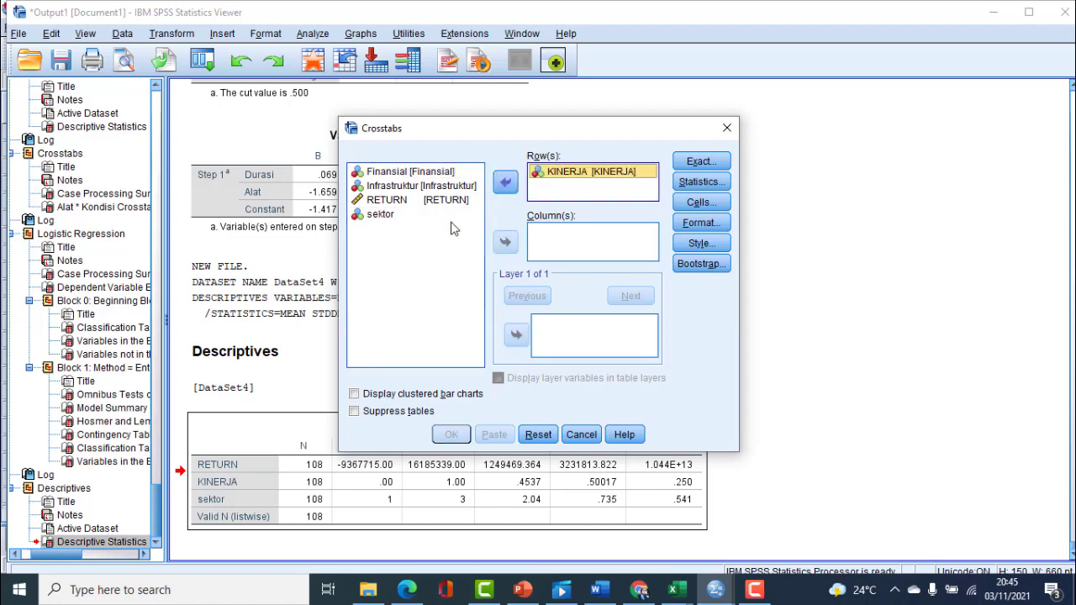
{"action": "left_click", "coordinate": [415, 214]}
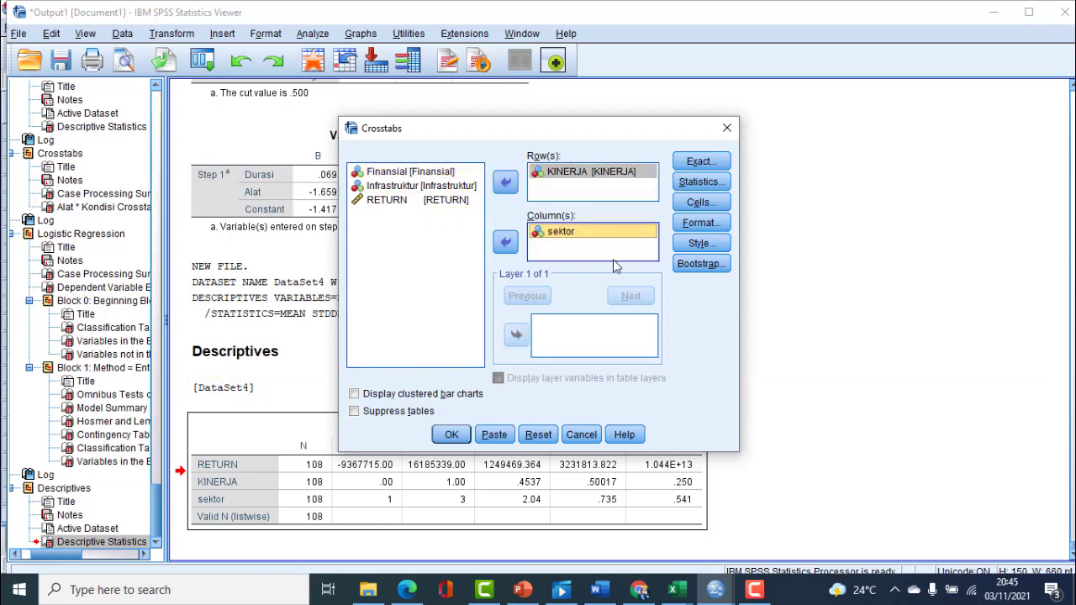
Step: Add total percentages to the crosstab cells alongside the observed counts and run the KINERJA by sektor crosstabulation
{"action": "left_click", "coordinate": [690, 184]}
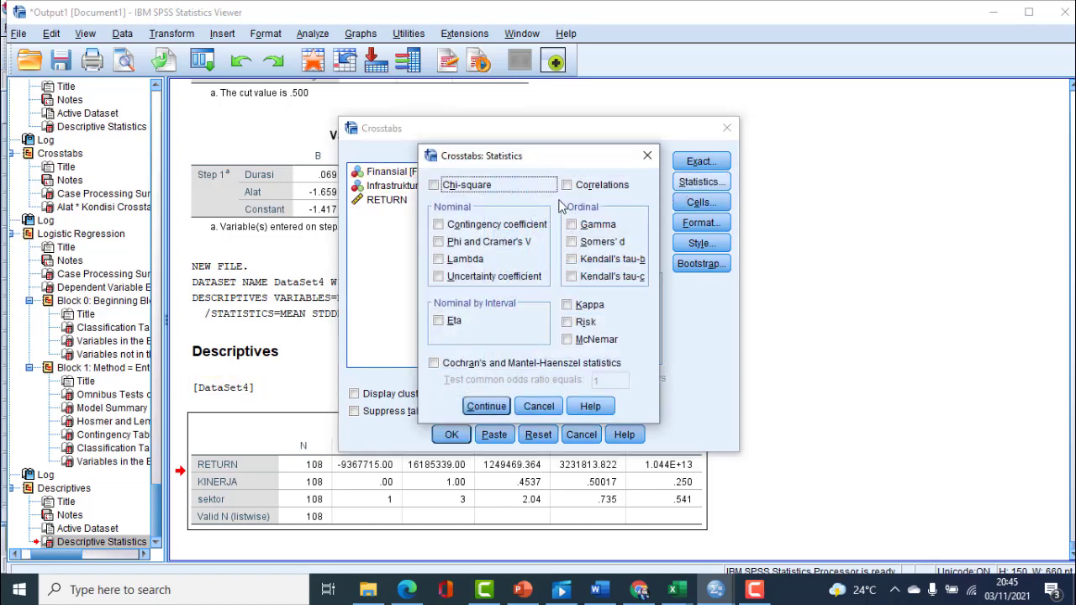
{"action": "left_click", "coordinate": [648, 156]}
{"action": "left_click", "coordinate": [689, 208]}
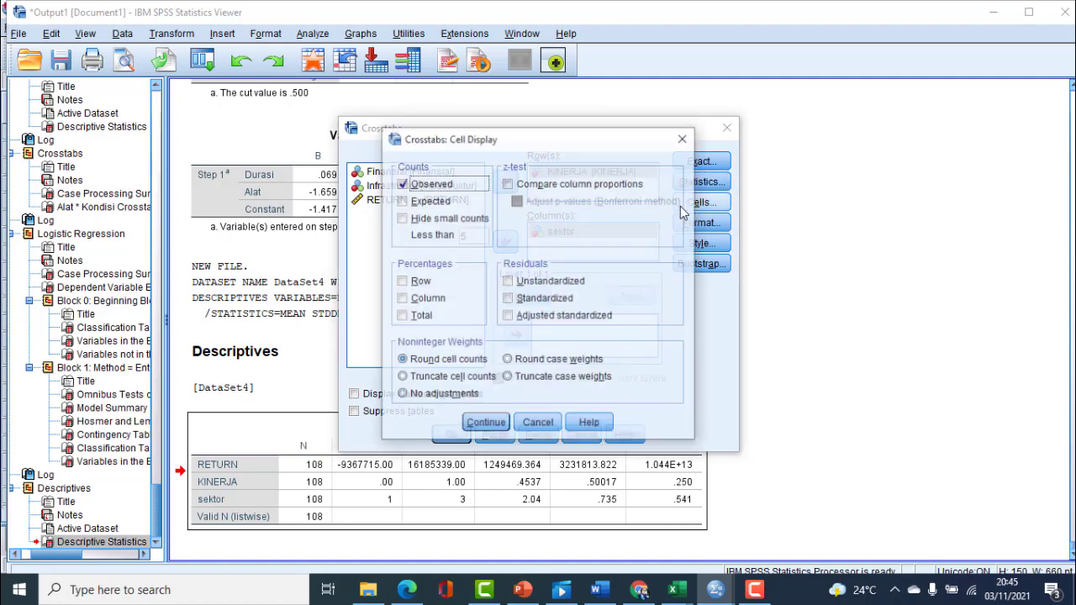
{"action": "left_click", "coordinate": [420, 316]}
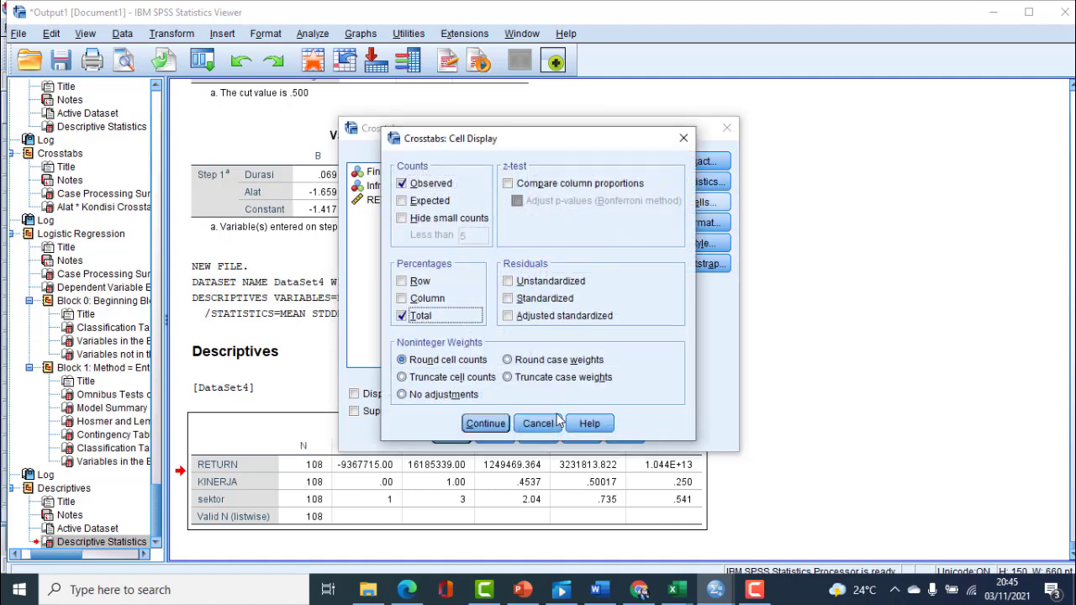
{"action": "left_click", "coordinate": [485, 423]}
{"action": "left_click", "coordinate": [451, 438]}
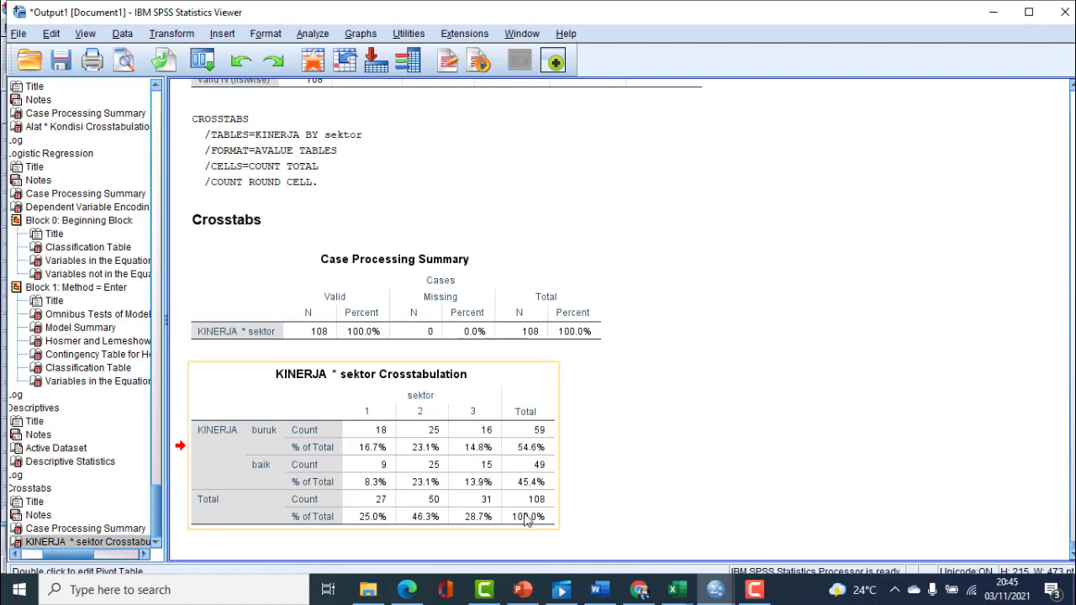
{"action": "left_click", "coordinate": [754, 418]}
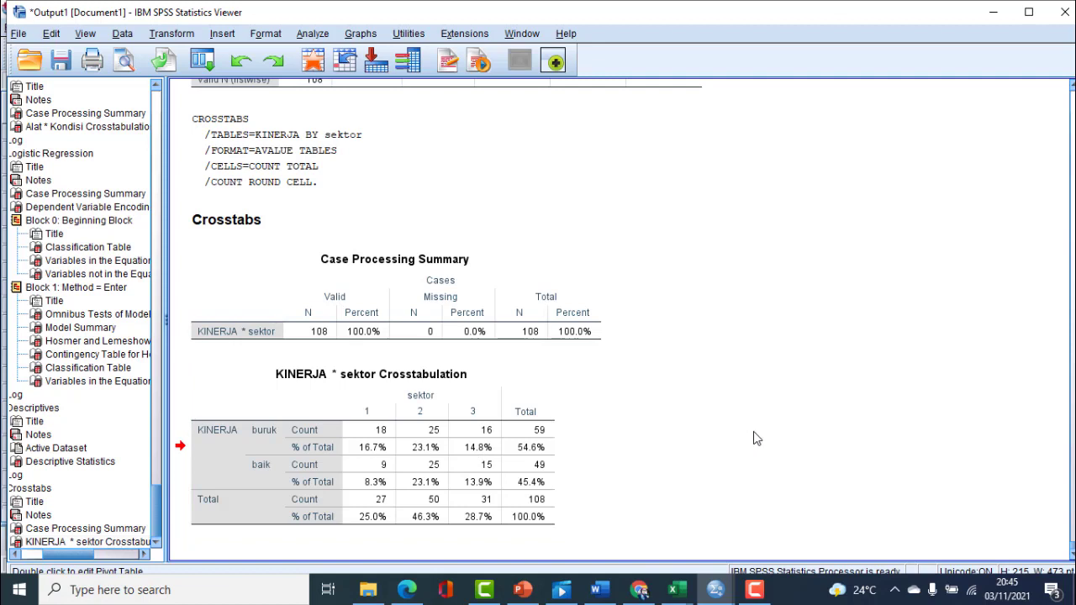
Step: Set up a Binary Logistic regression with KINERJA as the dependent variable and Finansial, Infrastruktur and RETURN as covariates
{"action": "left_click", "coordinate": [313, 33]}
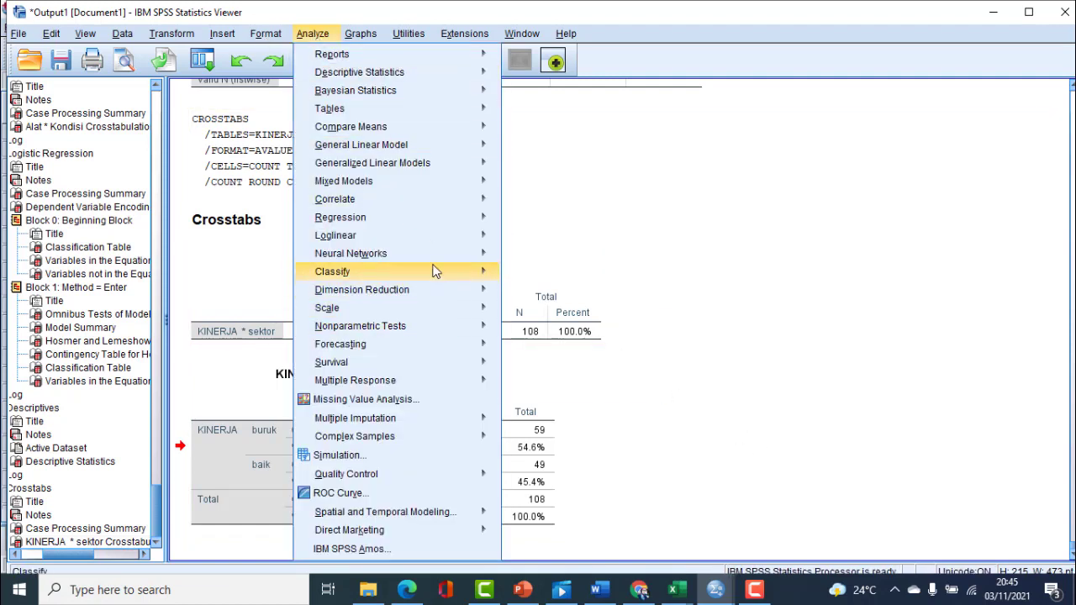
{"action": "mouse_move", "coordinate": [428, 216]}
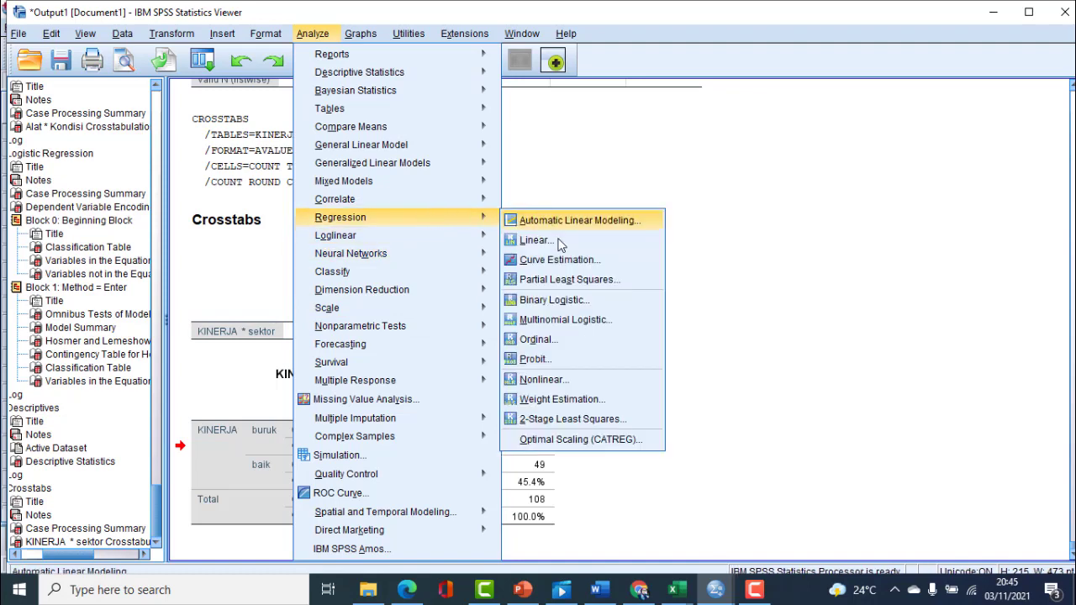
{"action": "left_click", "coordinate": [555, 300]}
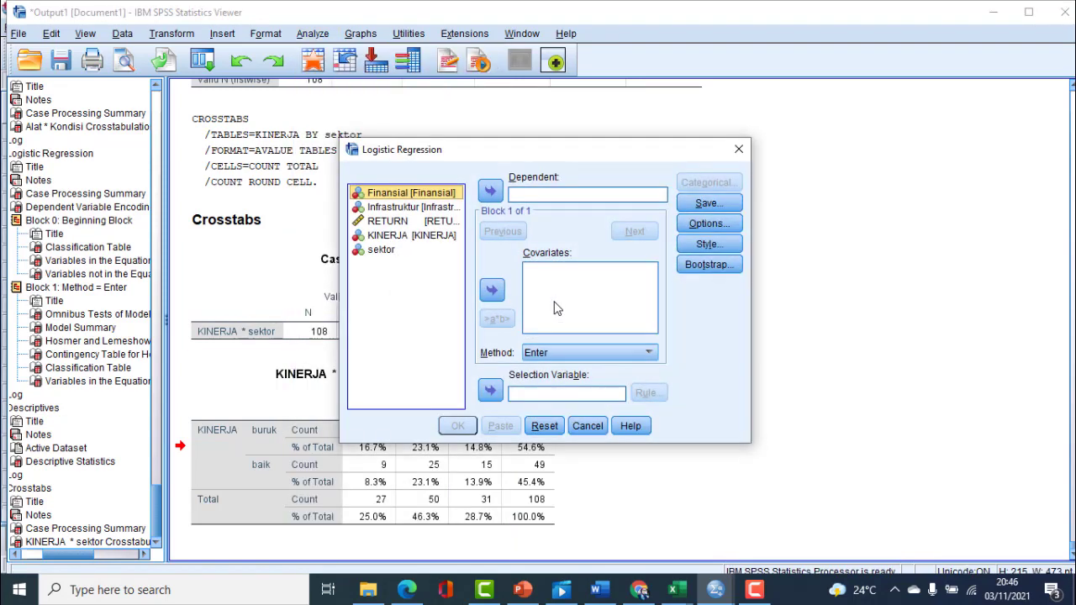
{"action": "left_click", "coordinate": [406, 239]}
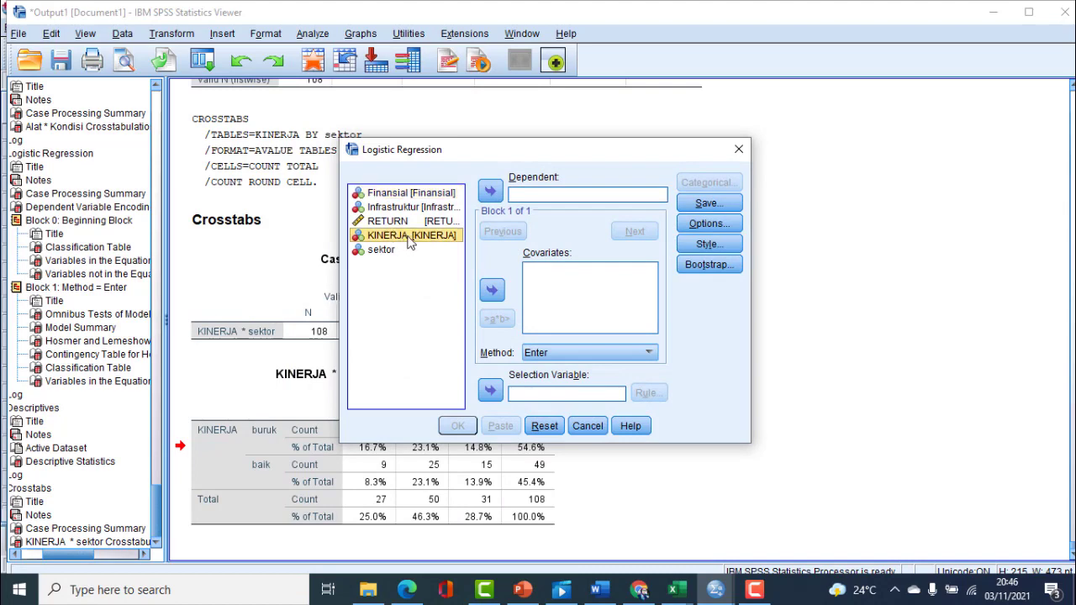
{"action": "left_click", "coordinate": [491, 193]}
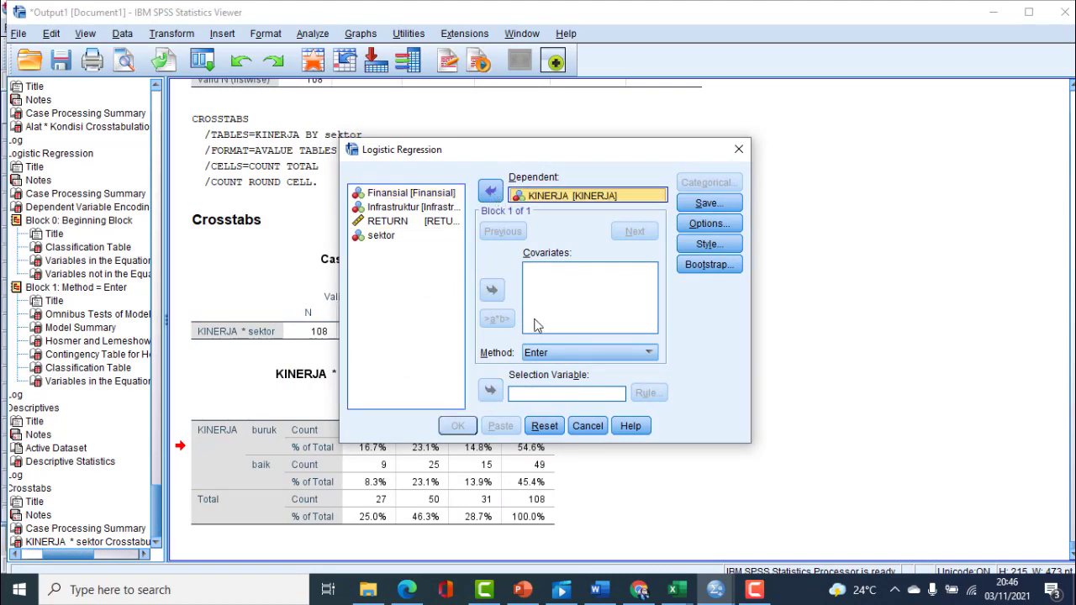
{"action": "left_click", "coordinate": [402, 197]}
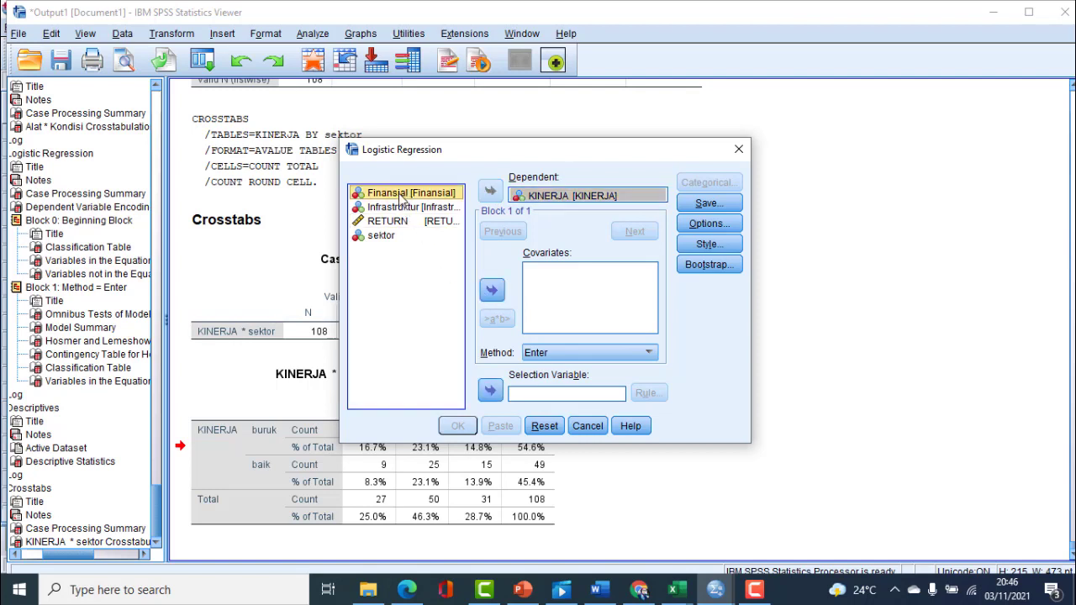
{"action": "left_click", "coordinate": [405, 223], "text": "shift"}
{"action": "left_click", "coordinate": [492, 290]}
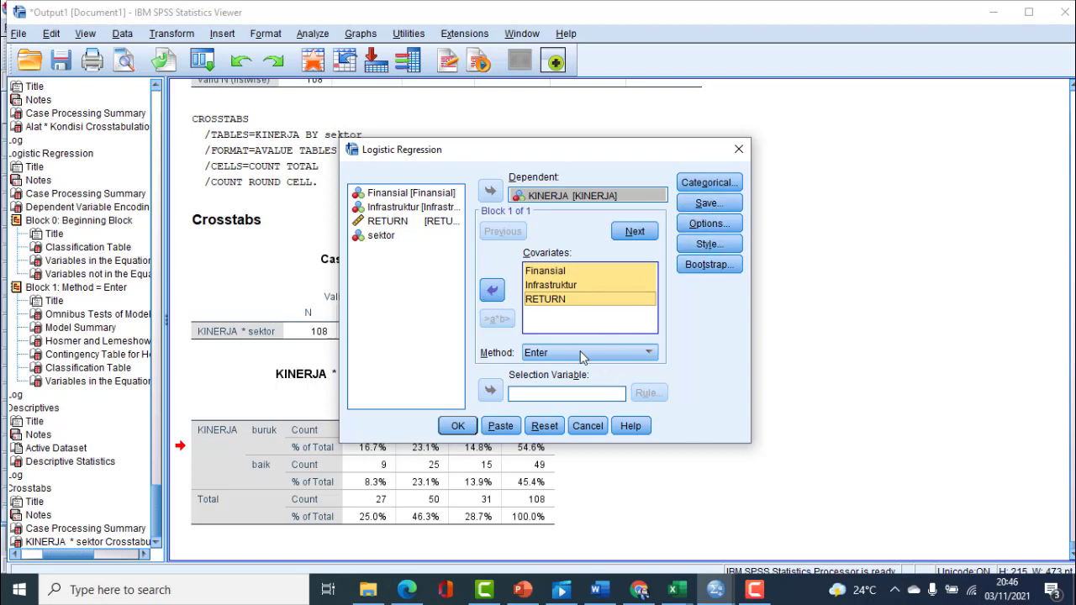
{"action": "left_click", "coordinate": [699, 204]}
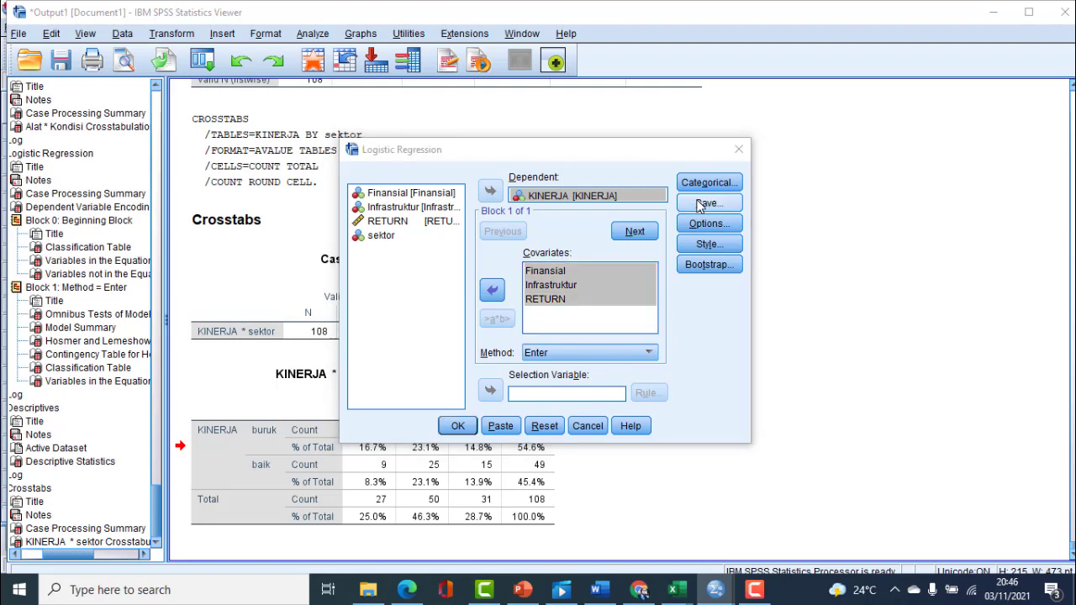
{"action": "left_click", "coordinate": [523, 242]}
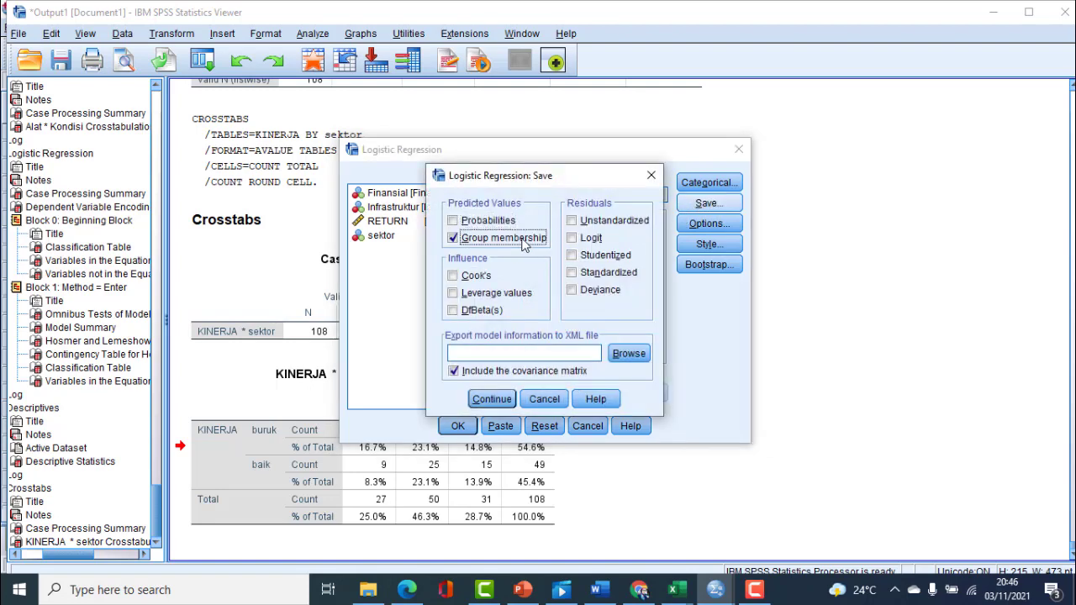
{"action": "left_click", "coordinate": [651, 175]}
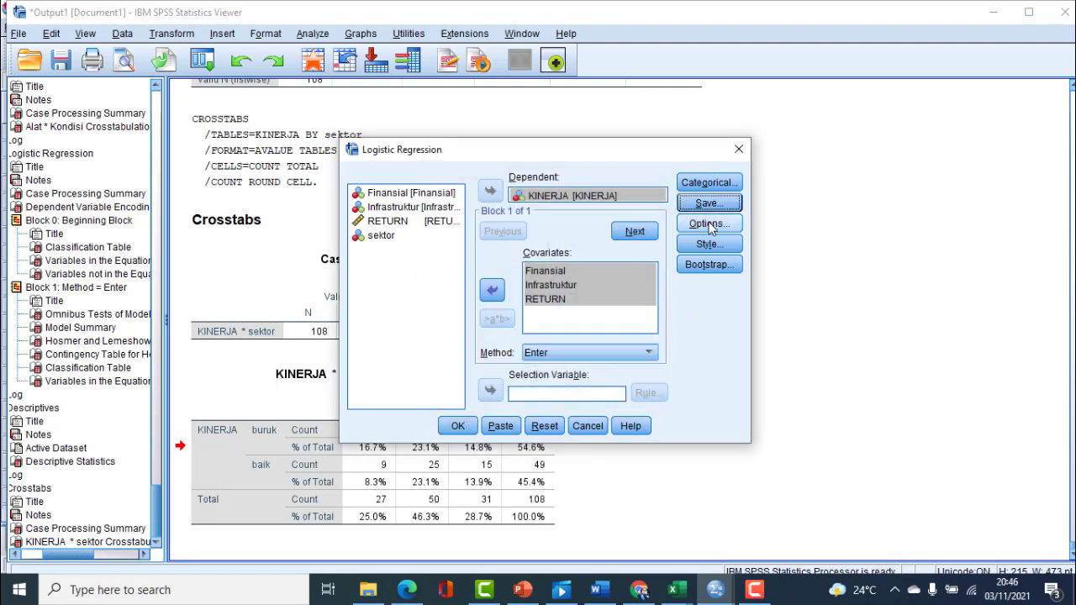
Step: Include the Hosmer-Lemeshow goodness-of-fit test, run the logistic regression, and review its output through the final Variables in the Equation table
{"action": "left_click", "coordinate": [709, 223]}
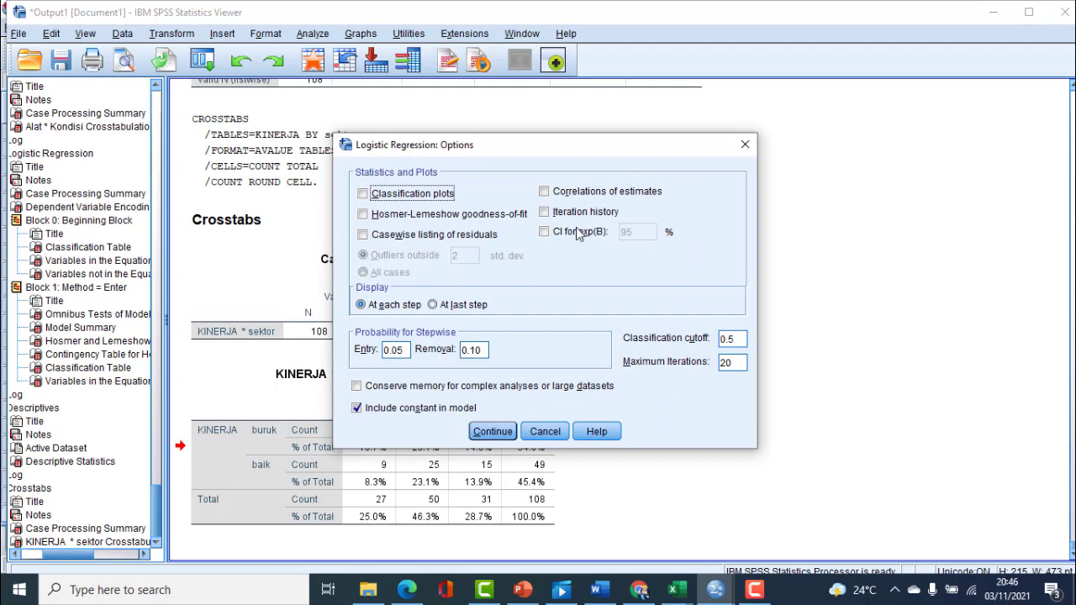
{"action": "left_click", "coordinate": [473, 215]}
{"action": "left_click", "coordinate": [502, 433]}
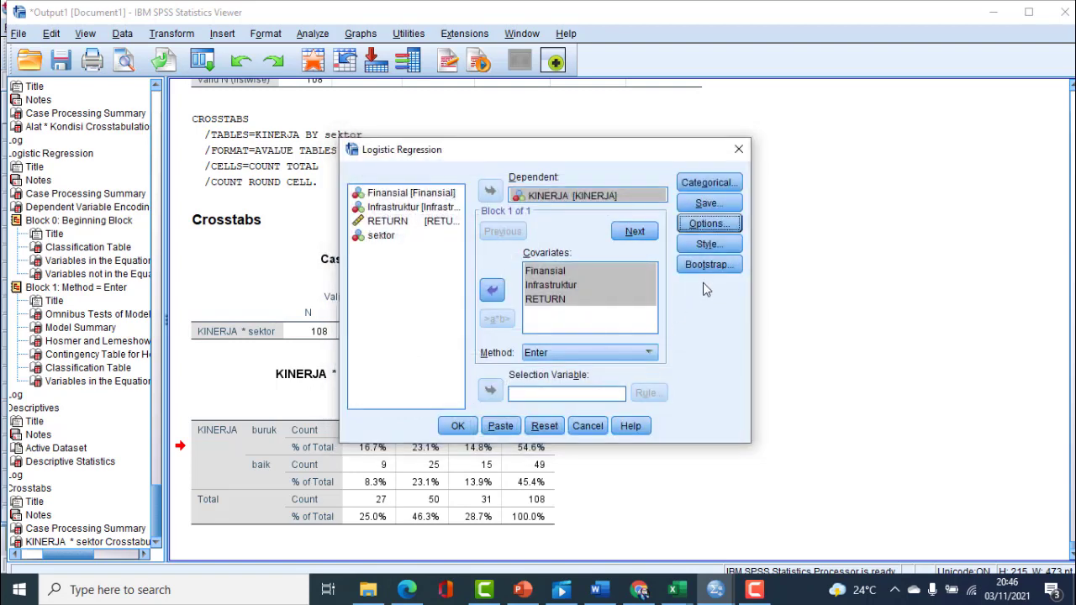
{"action": "left_click", "coordinate": [454, 427]}
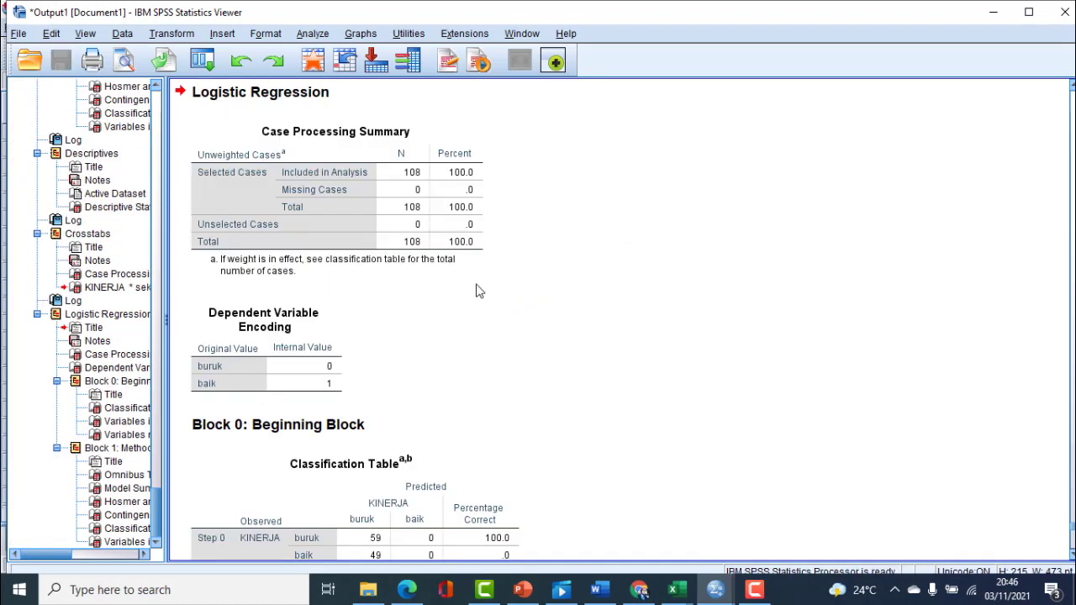
{"action": "left_click", "coordinate": [433, 247]}
{"action": "scroll", "coordinate": [404, 244], "scroll_direction": "down", "scroll_amount": 3}
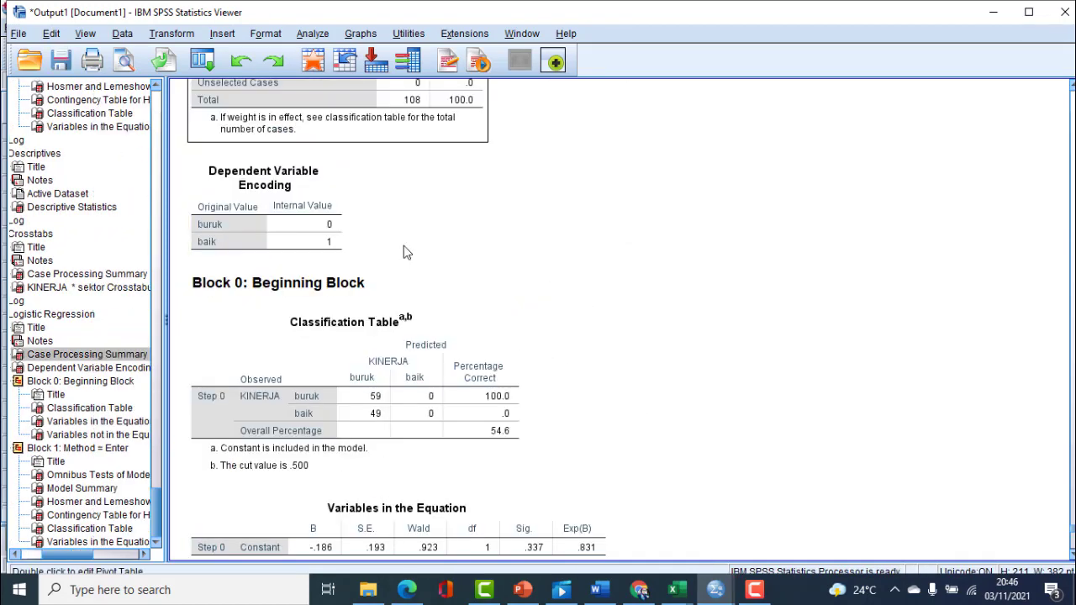
{"action": "scroll", "coordinate": [407, 255], "scroll_direction": "down", "scroll_amount": 20}
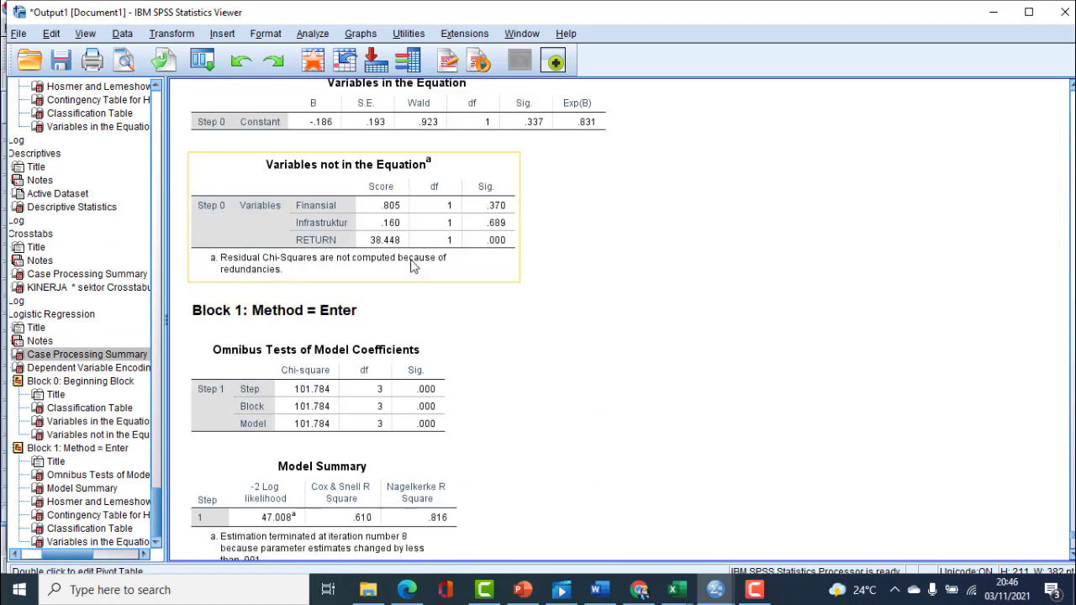
{"action": "scroll", "coordinate": [414, 270], "scroll_direction": "down", "scroll_amount": 4}
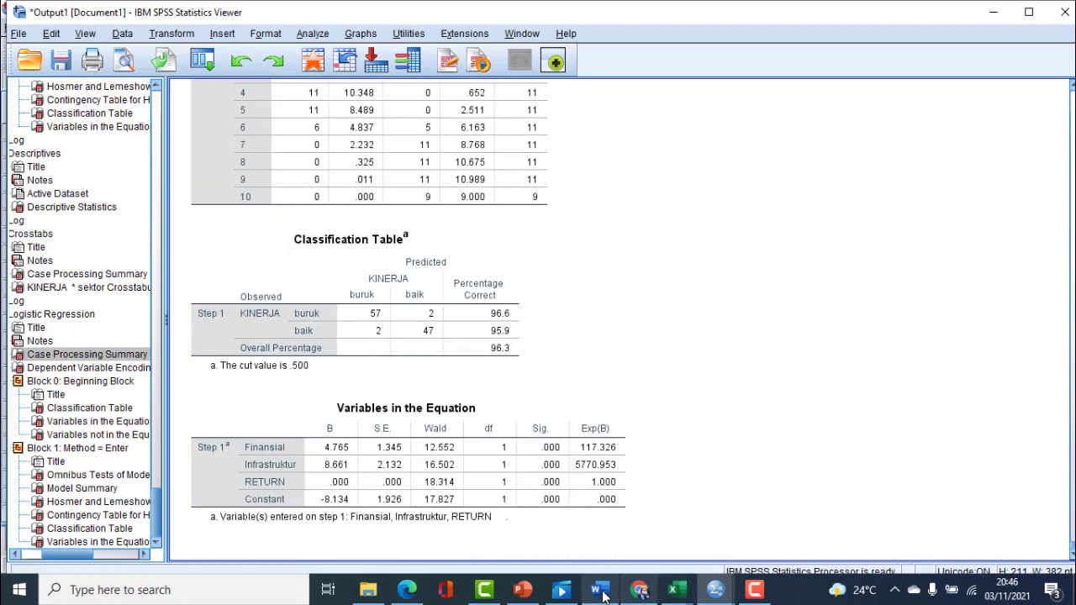
Step: Switch to the REgresi Logistik presentation in PowerPoint, start the slide show from the Olah Data 1 slide, and advance to the Block 0 slide
{"action": "left_click", "coordinate": [522, 590]}
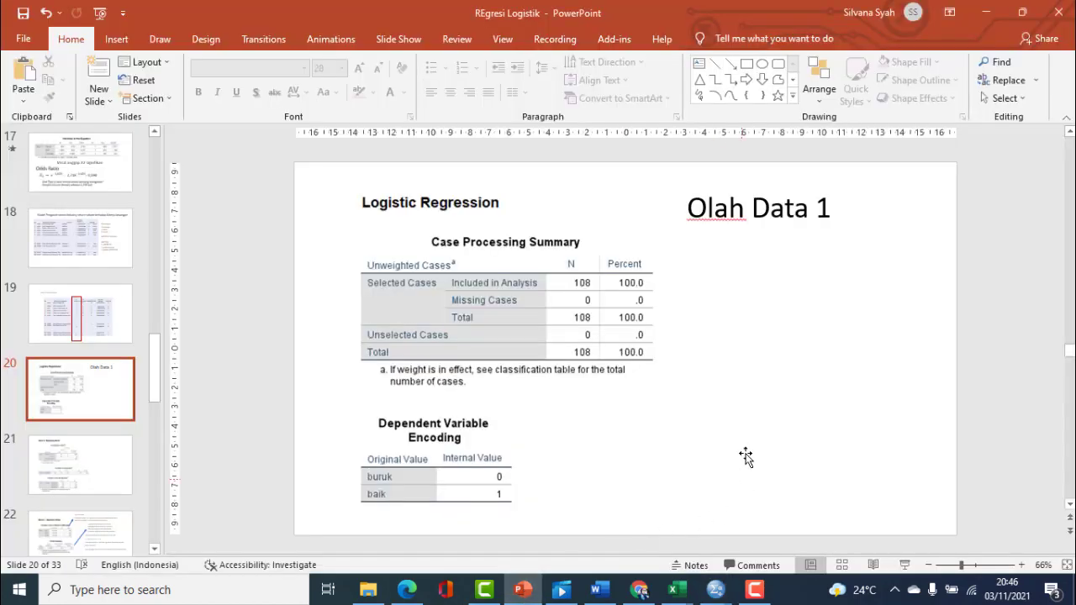
{"action": "left_click", "coordinate": [91, 396]}
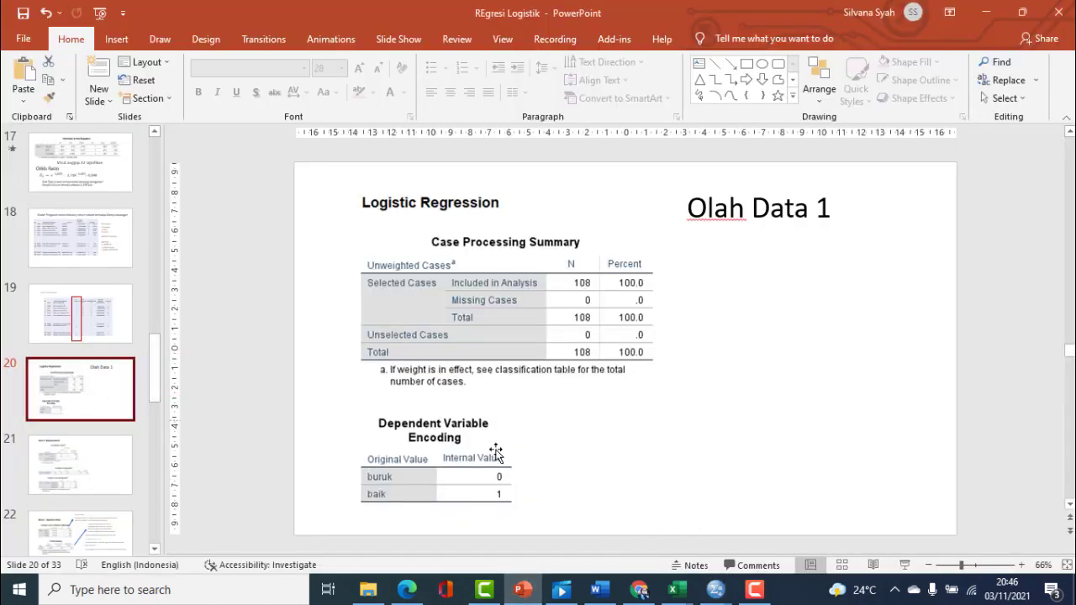
{"action": "left_click", "coordinate": [905, 565]}
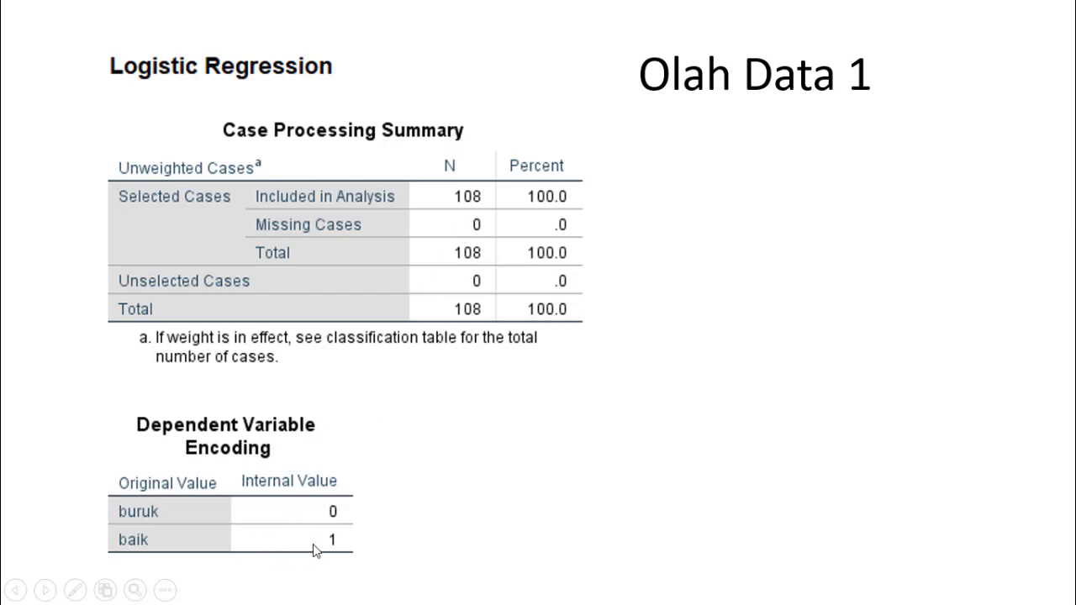
{"action": "left_click", "coordinate": [572, 476]}
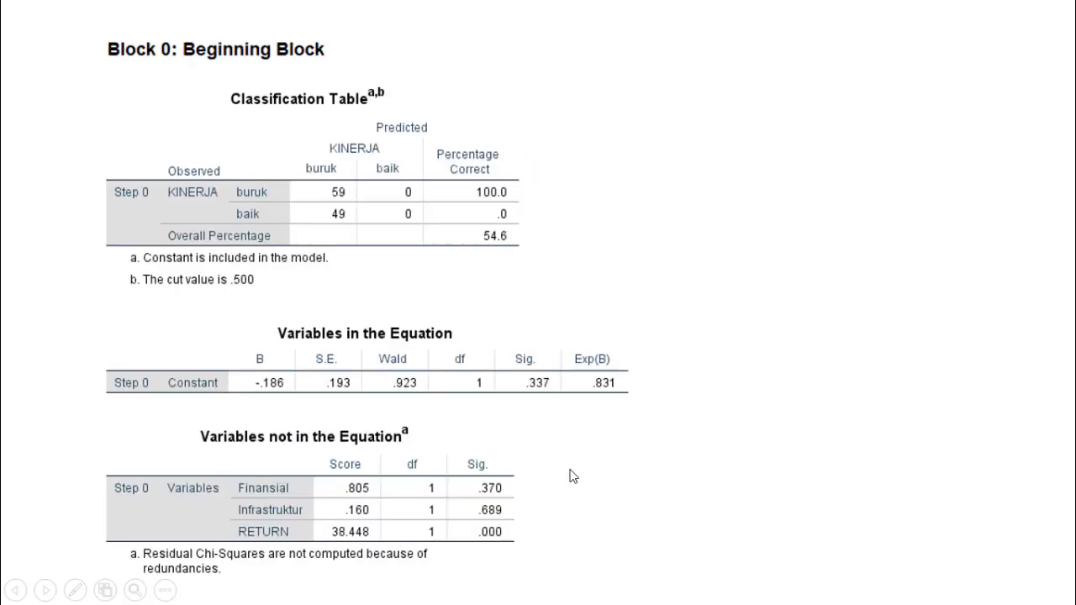